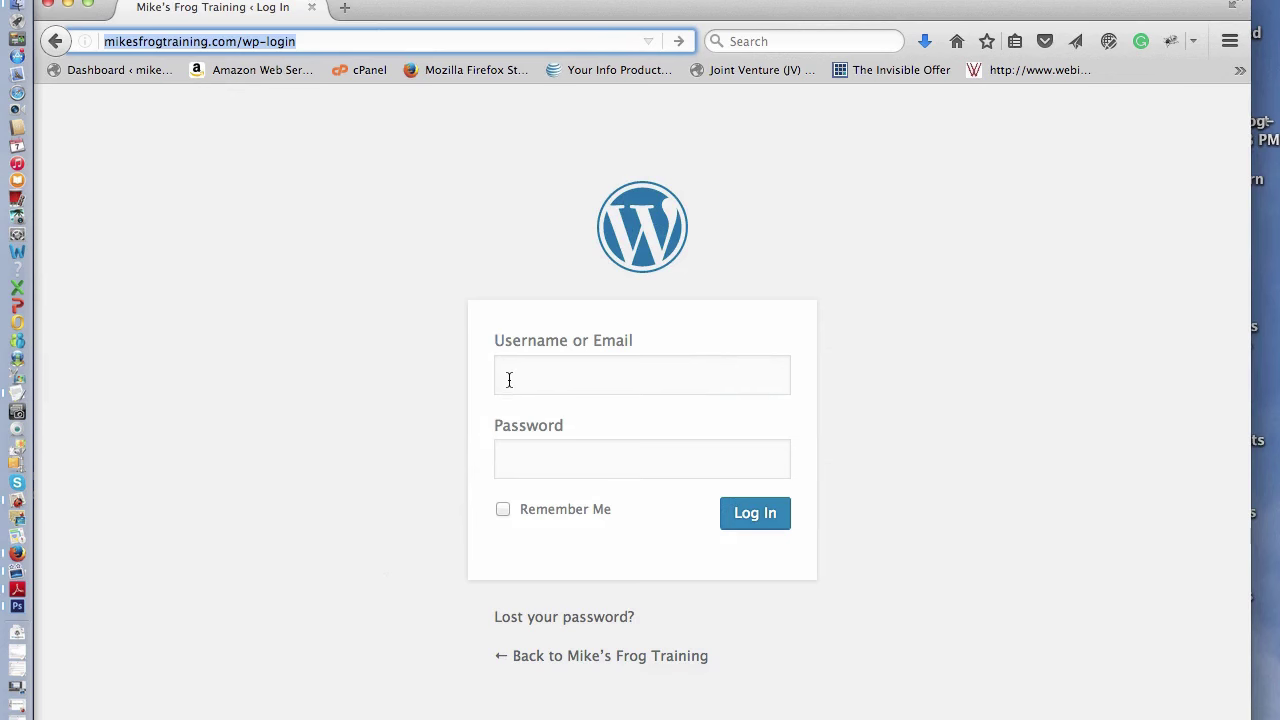
Log in to the WordPress site's admin area and decline the site setup help
click(509, 377)
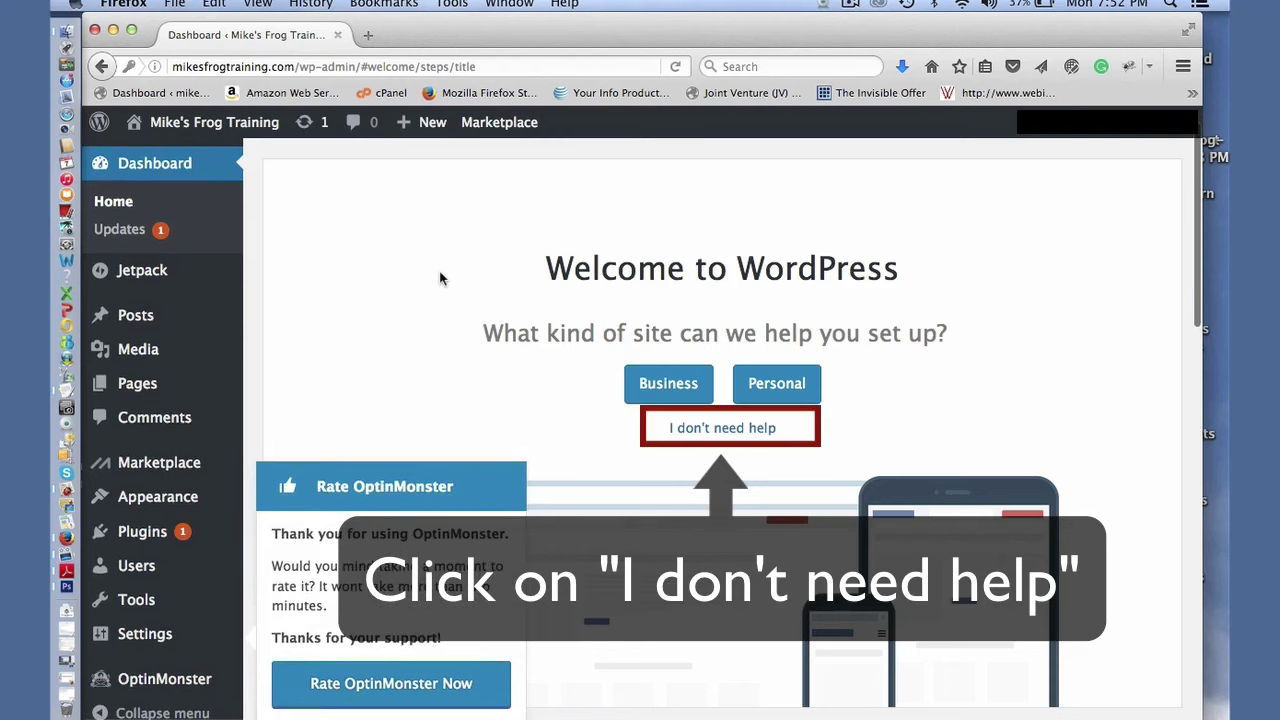
click(722, 427)
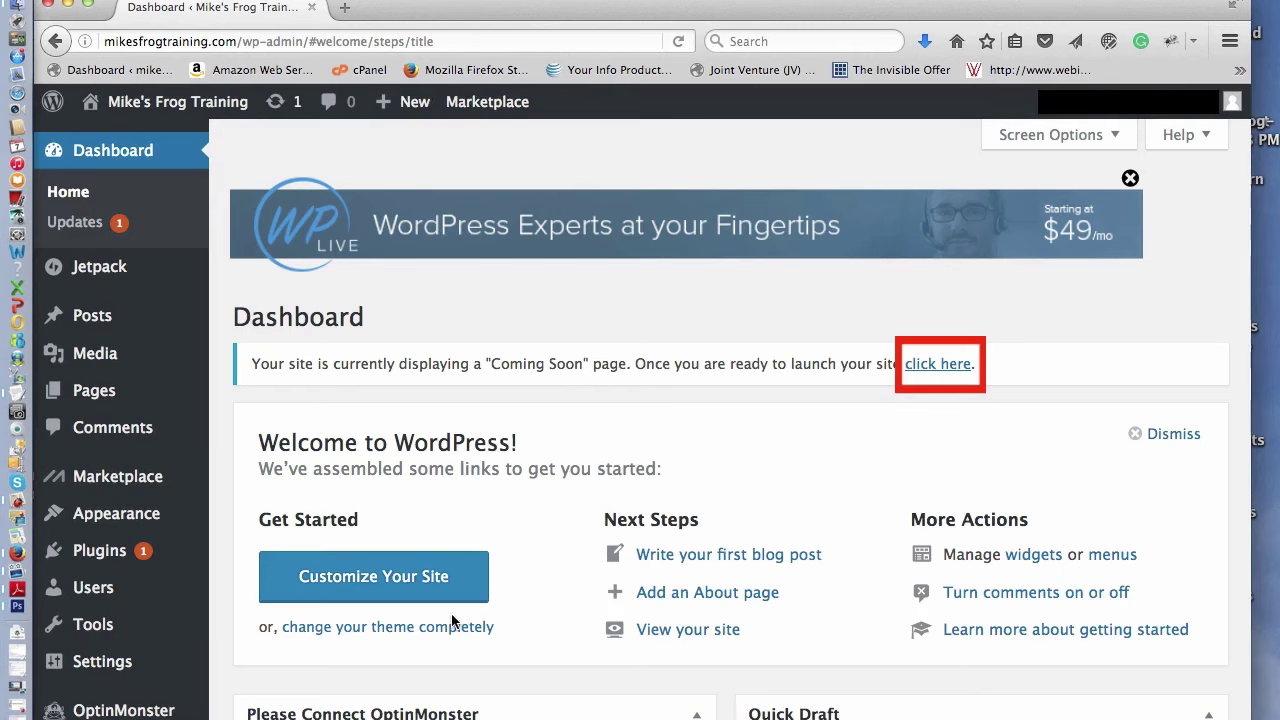
Look through the installed themes and view the live site
mouse_move(150, 512)
click(252, 485)
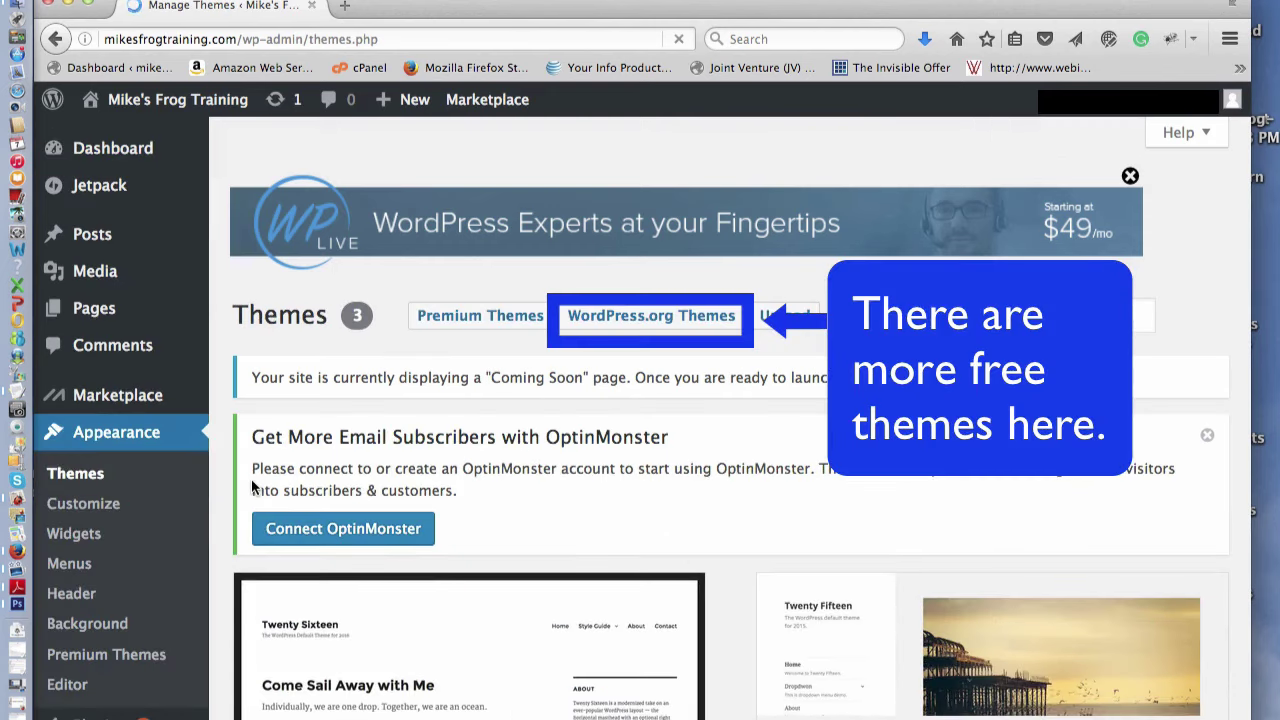
scroll(252, 485, down, 3)
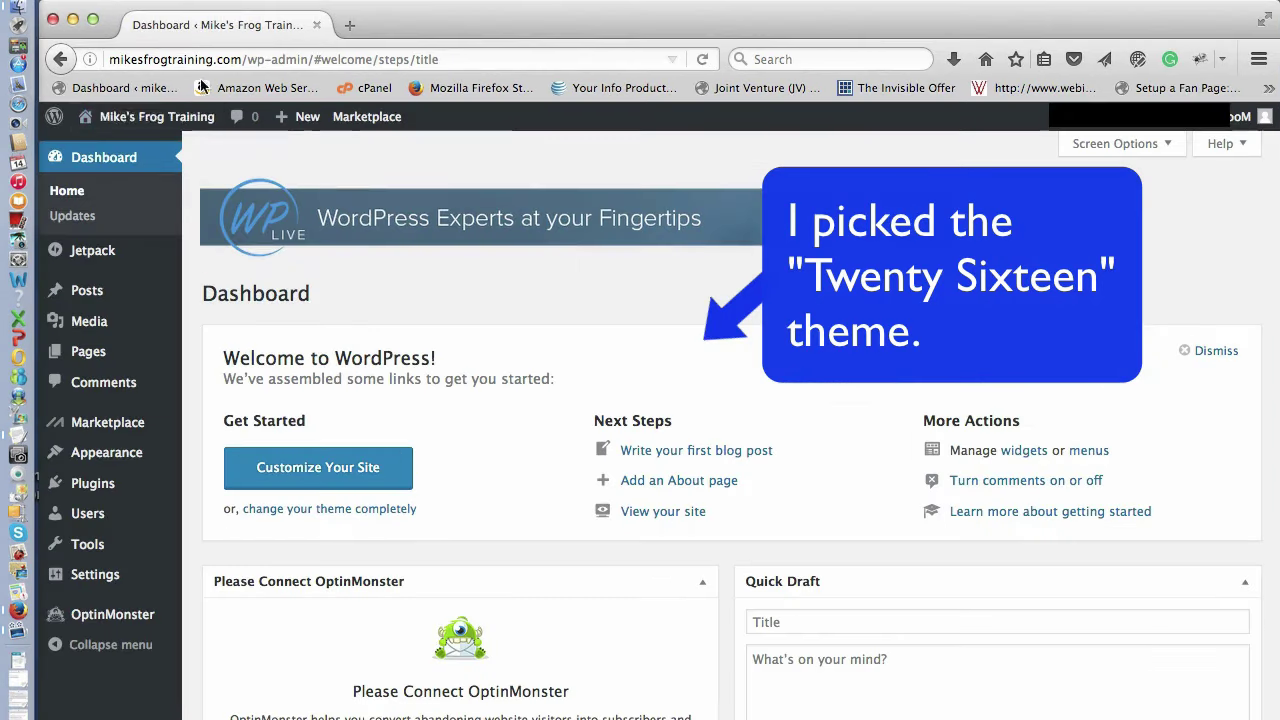
mouse_move(160, 120)
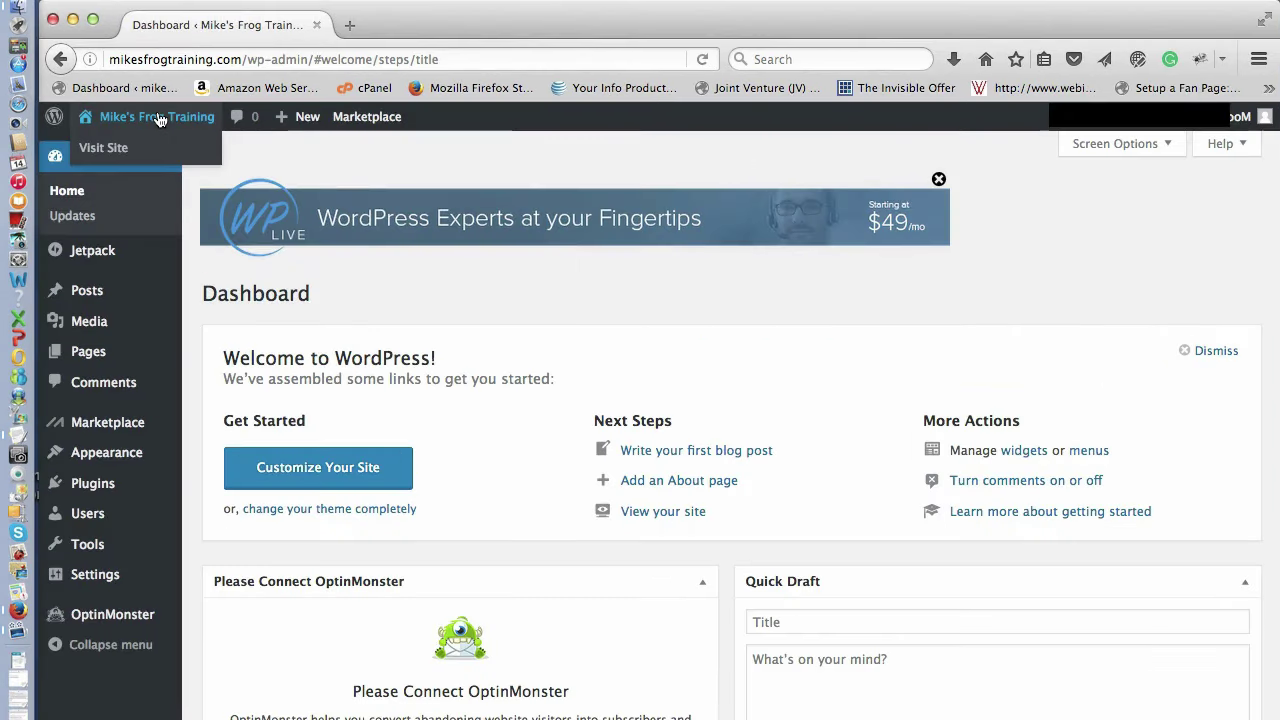
click(117, 150)
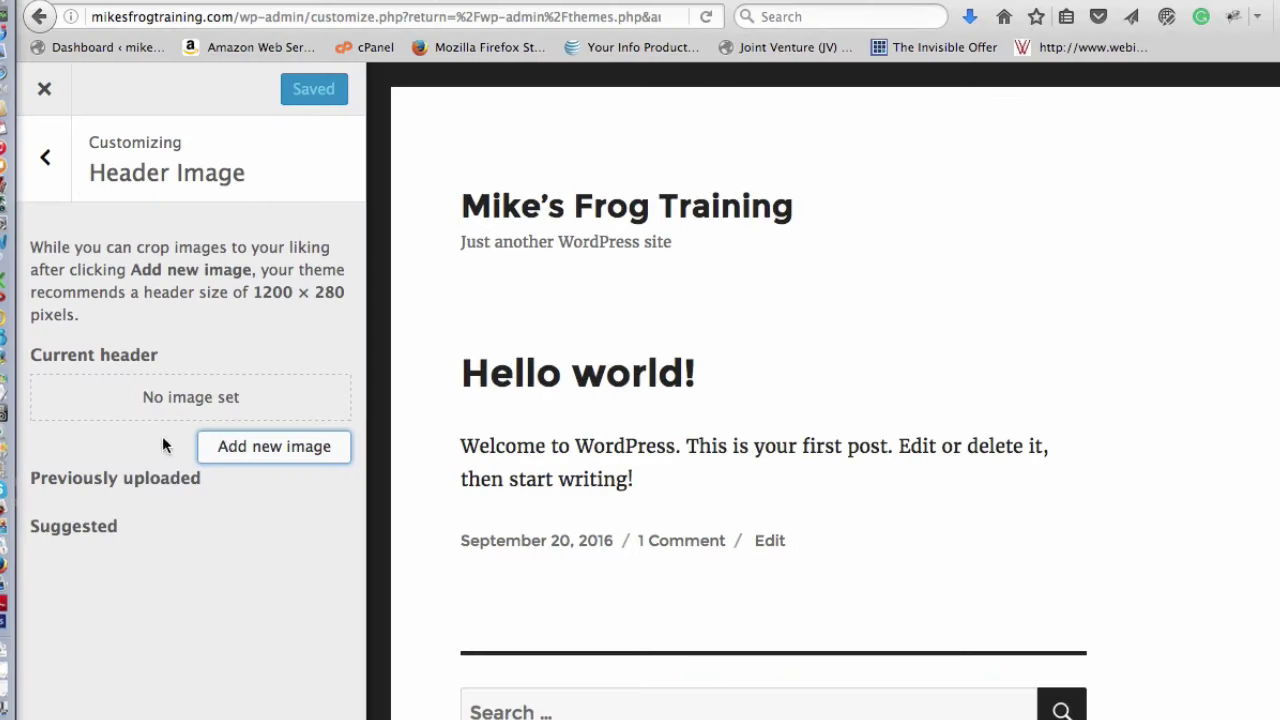
Upload frogs.png from the Desktop as a new header image for the site
click(244, 446)
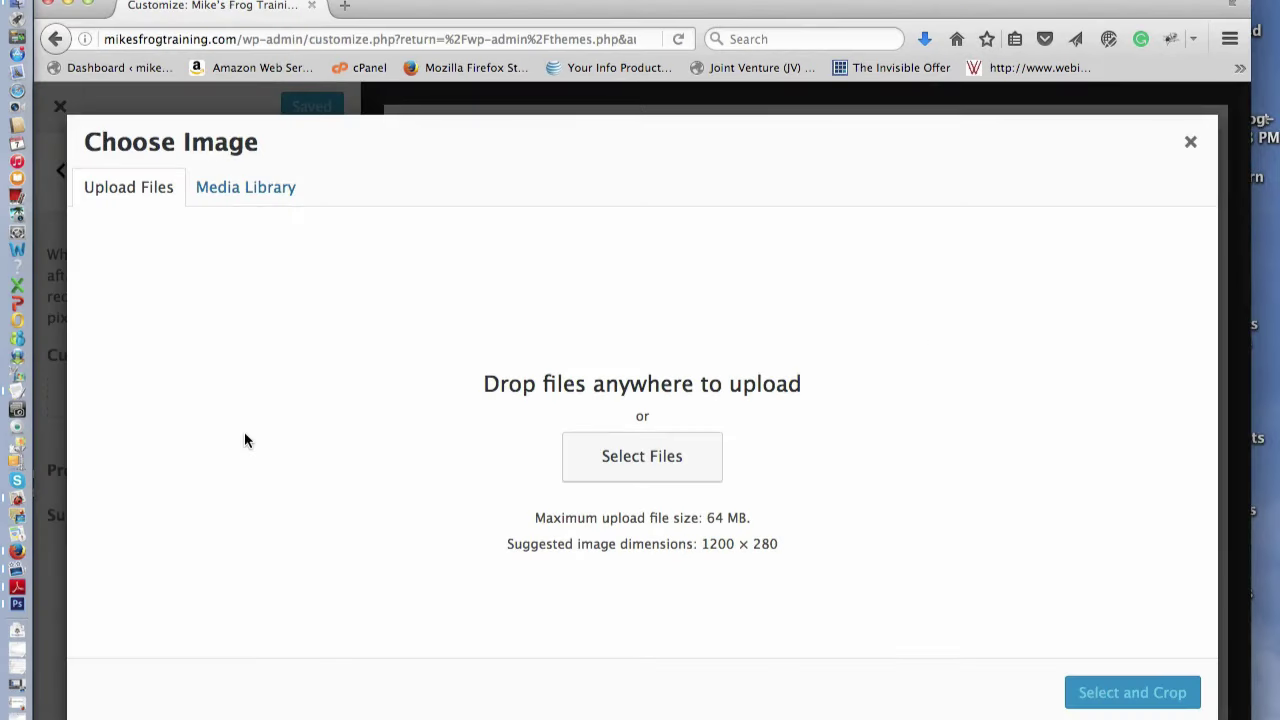
click(588, 455)
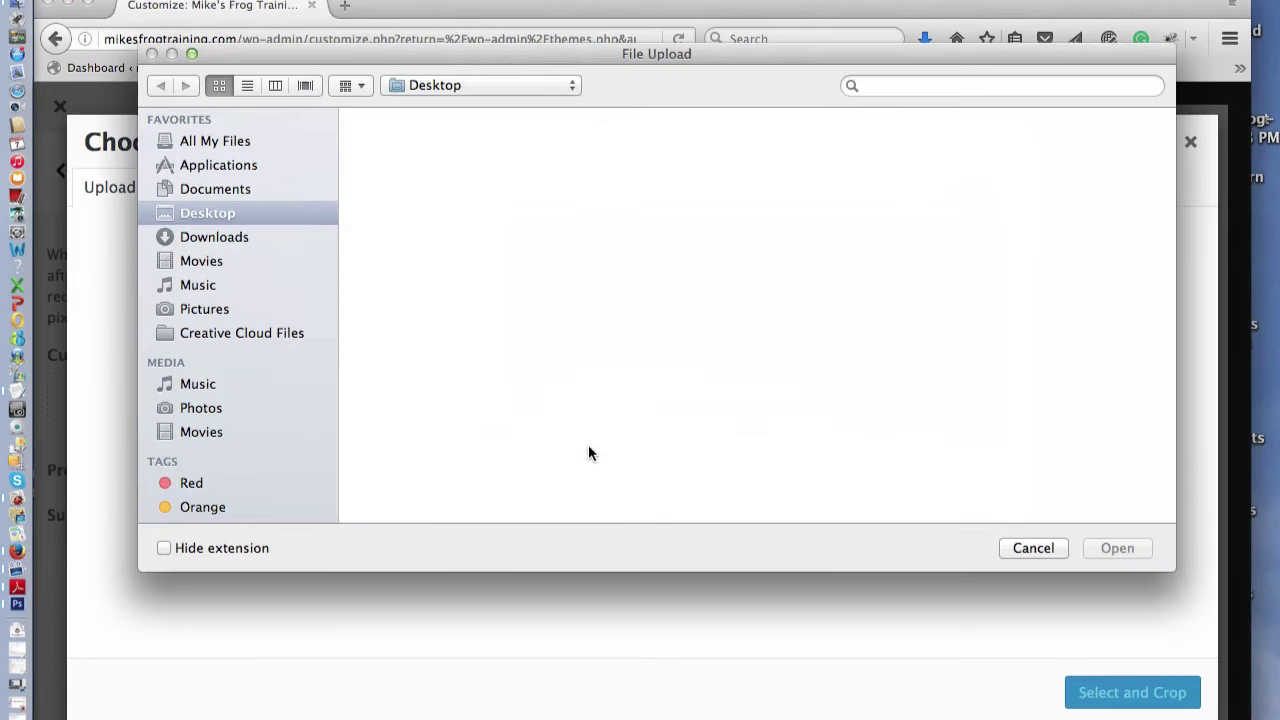
scroll(588, 450, down, 5)
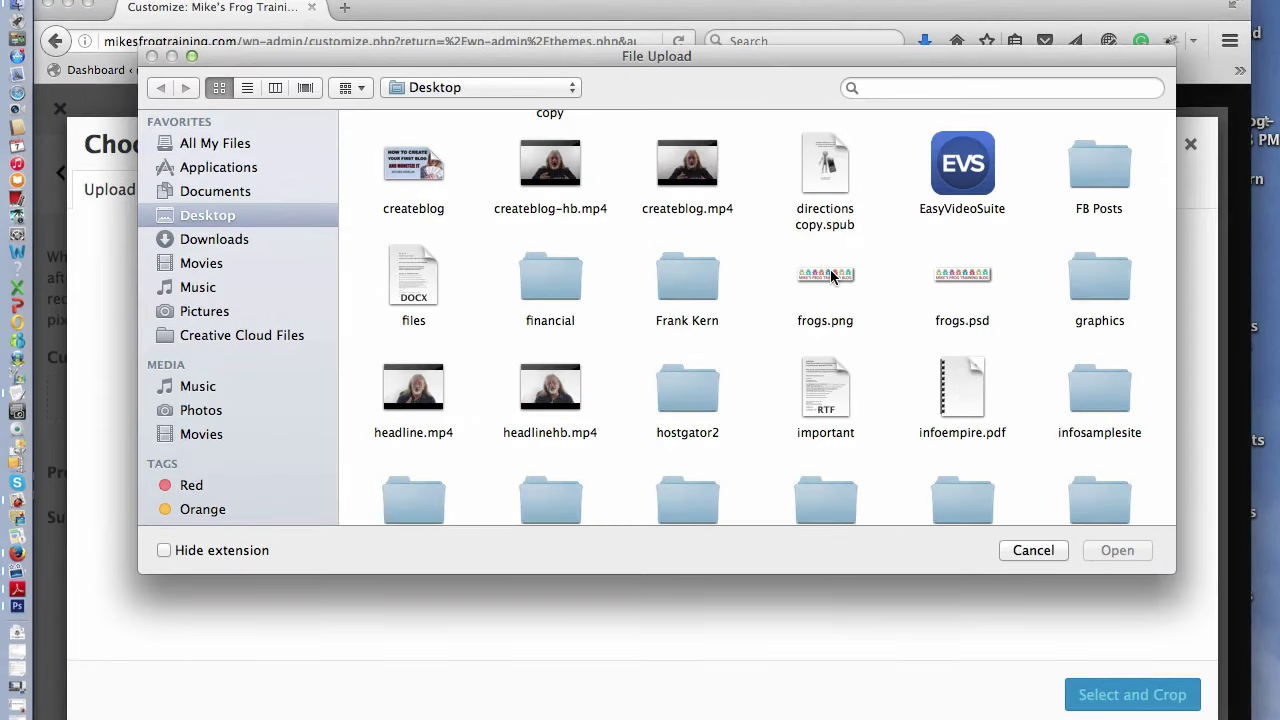
click(830, 277)
click(1110, 552)
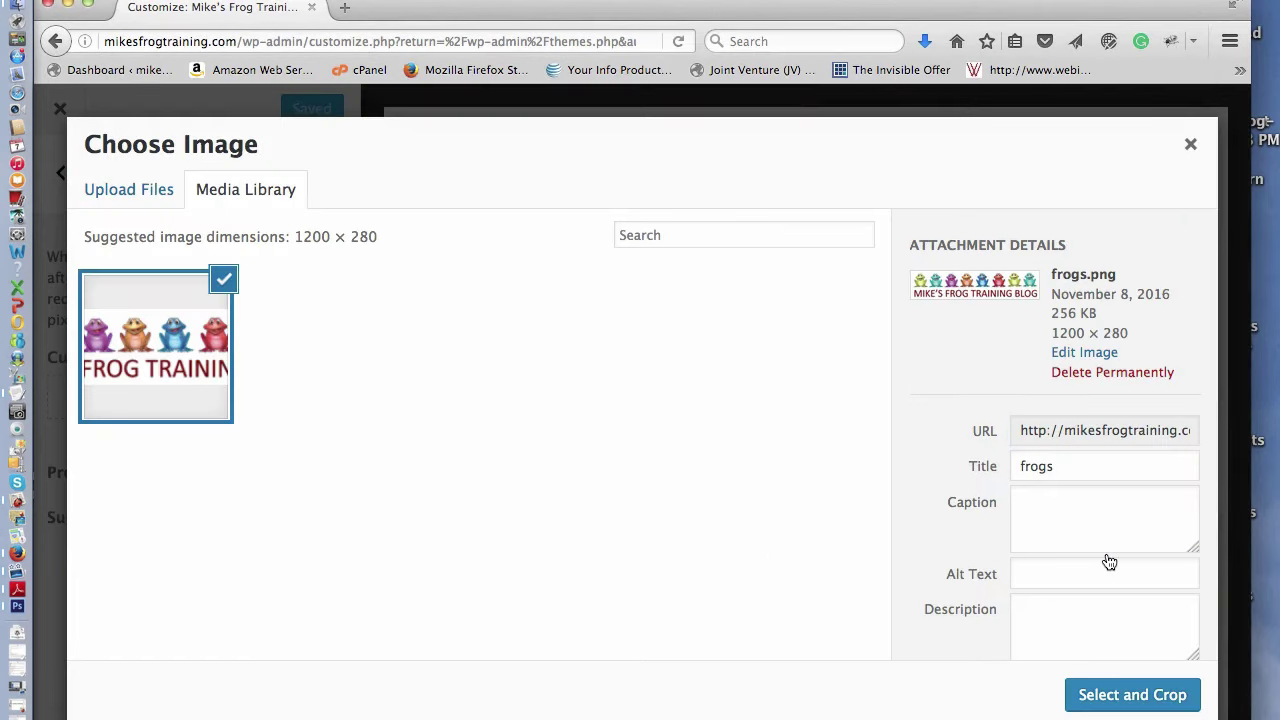
Set the uploaded frogs image as the header without cropping it, and publish the change
click(1132, 700)
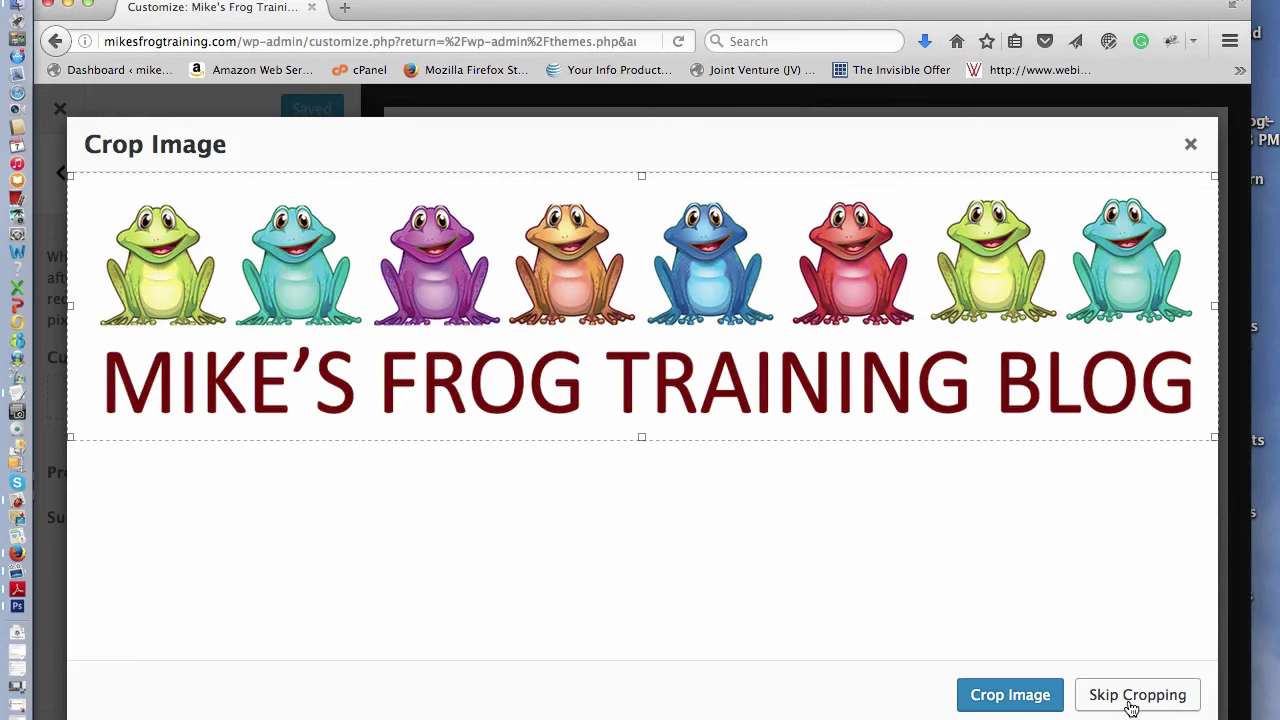
click(1132, 705)
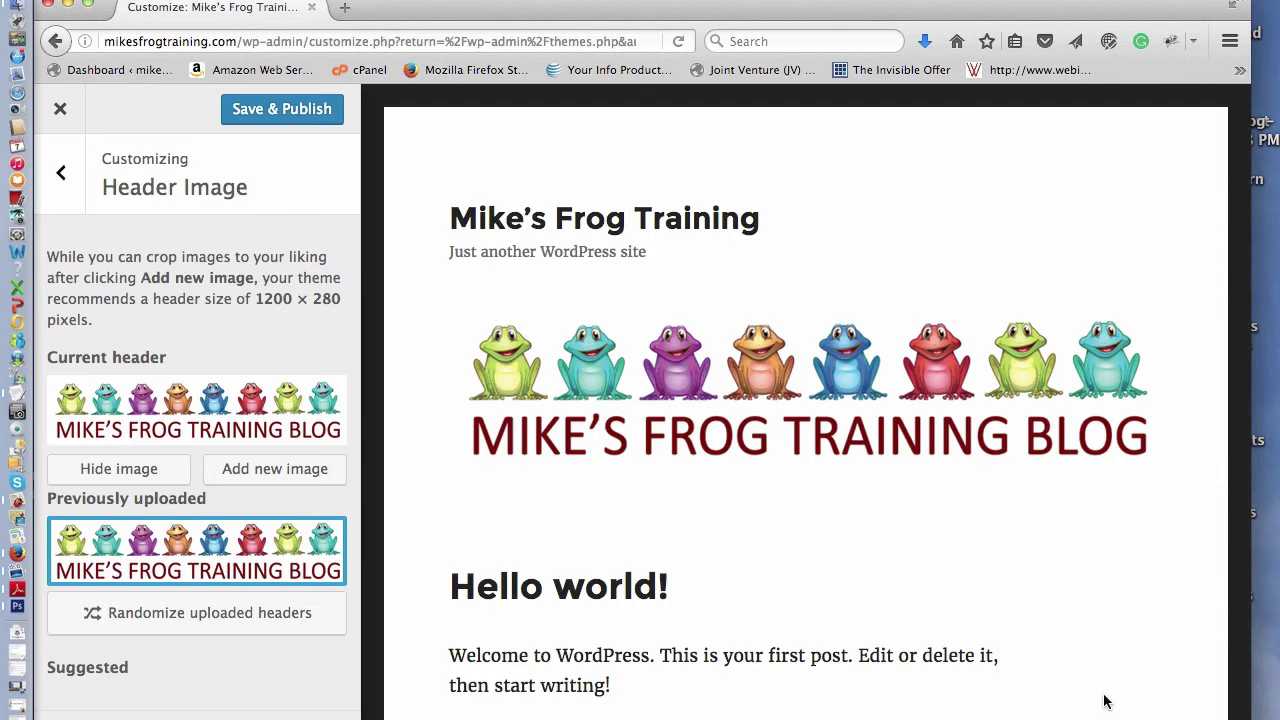
click(272, 110)
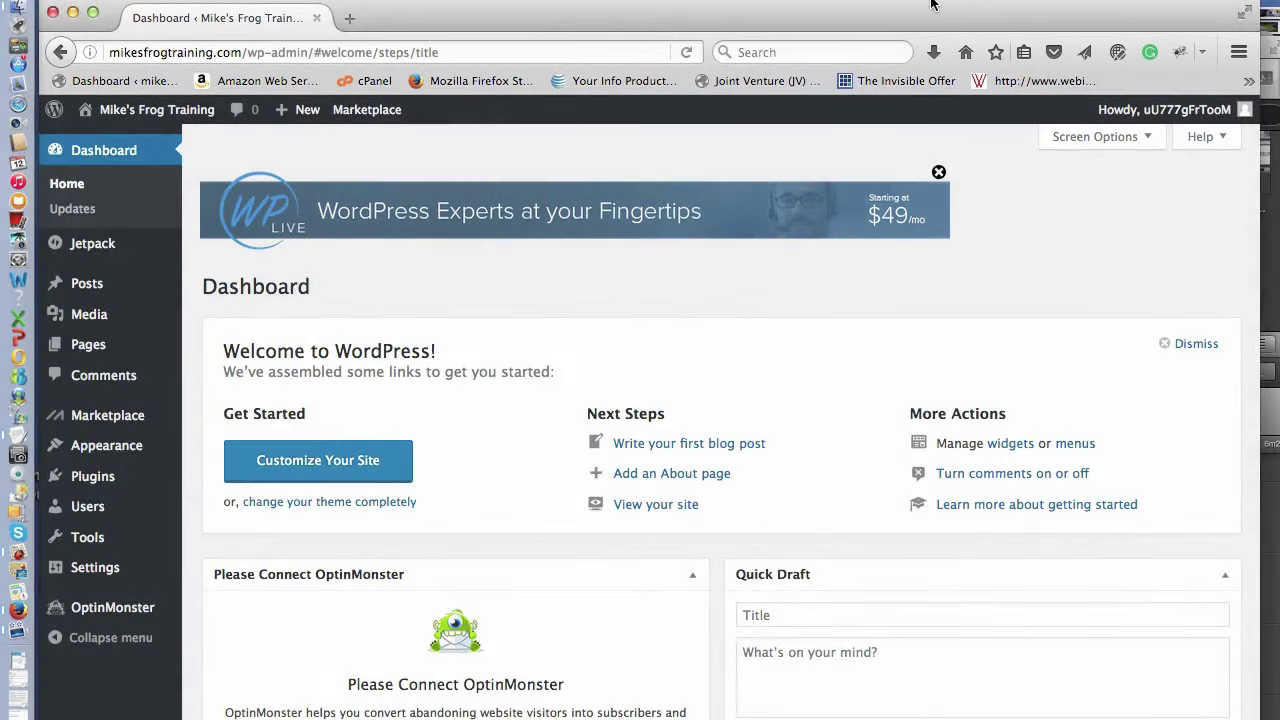
Turn off the display of the site title and tagline in the Site Identity settings and publish the change
mouse_move(125, 450)
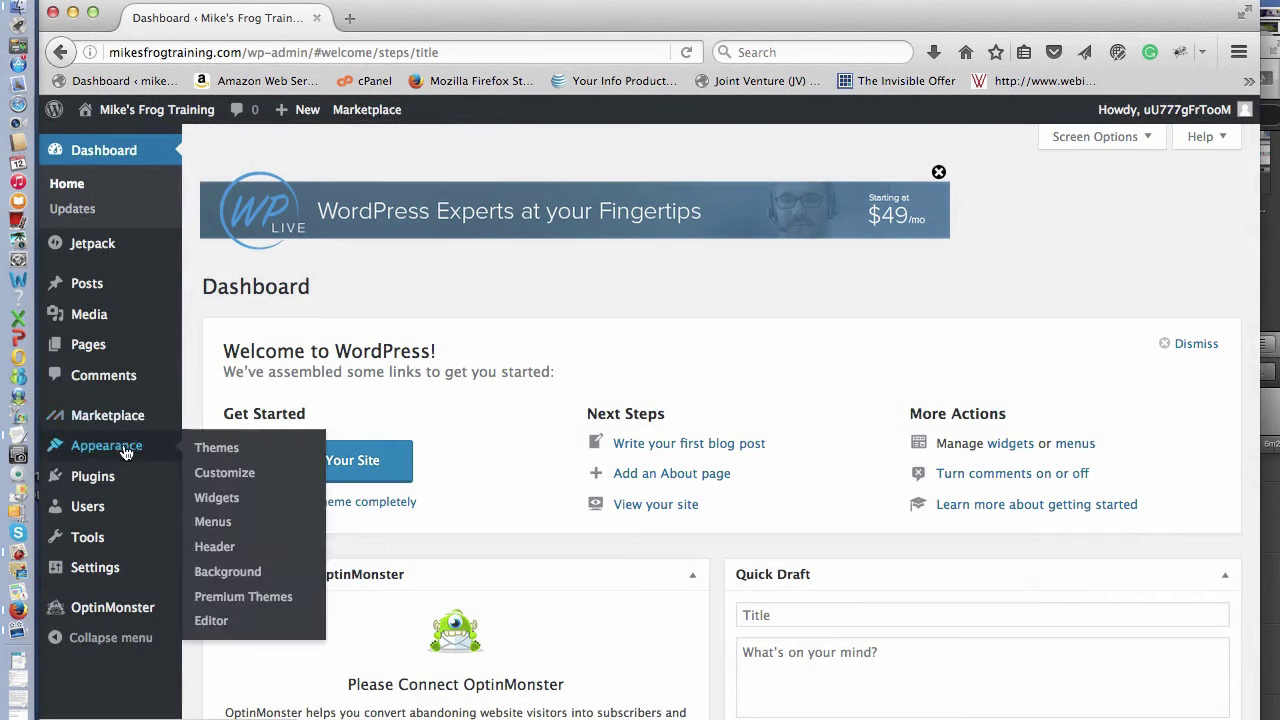
click(230, 472)
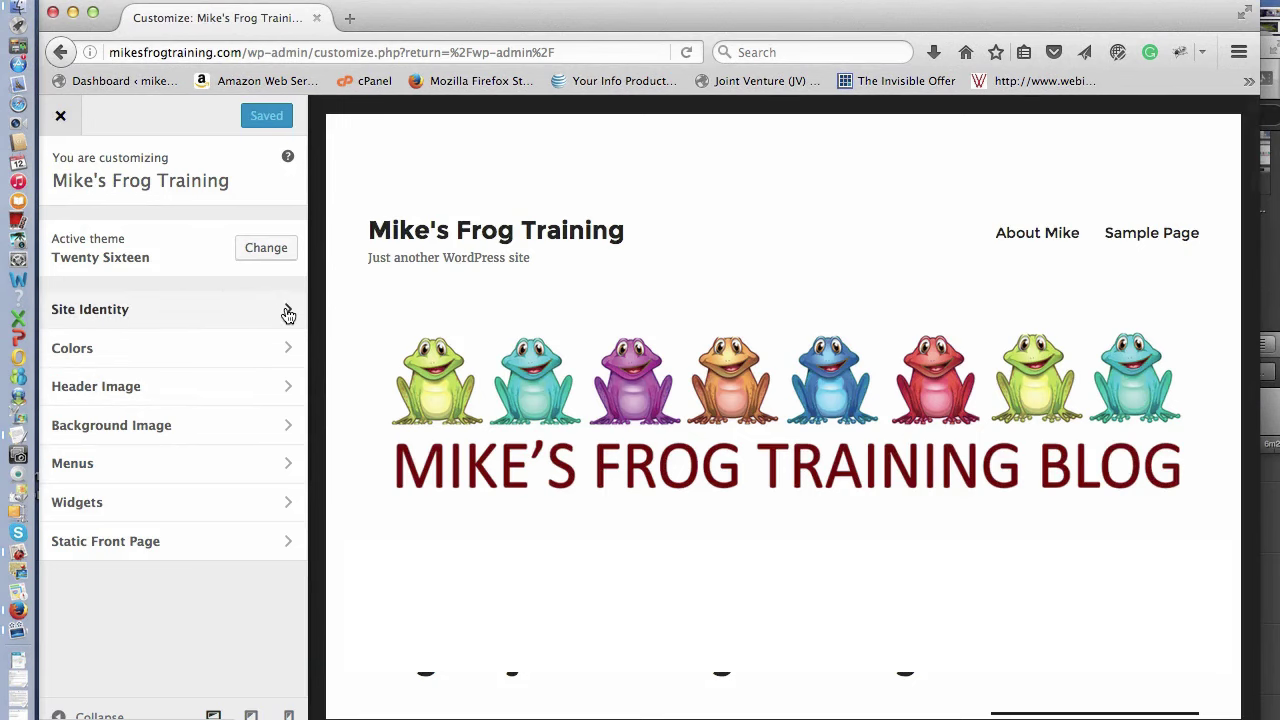
click(288, 314)
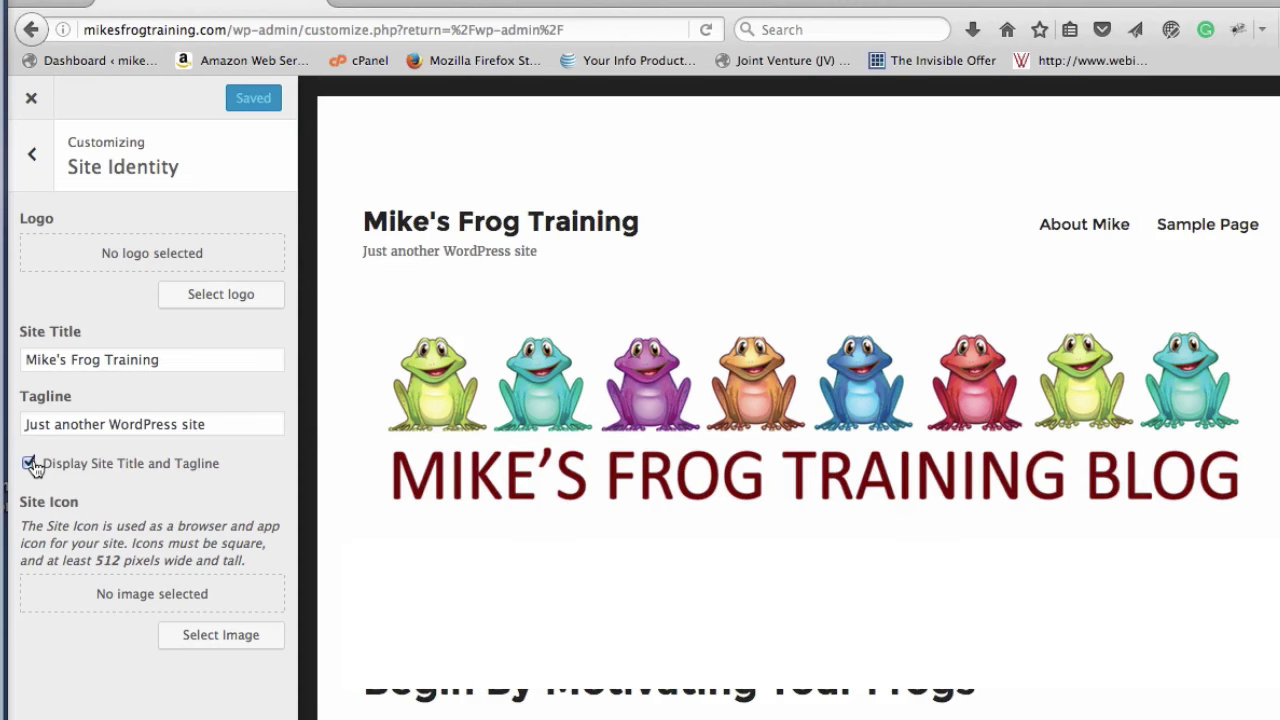
click(31, 464)
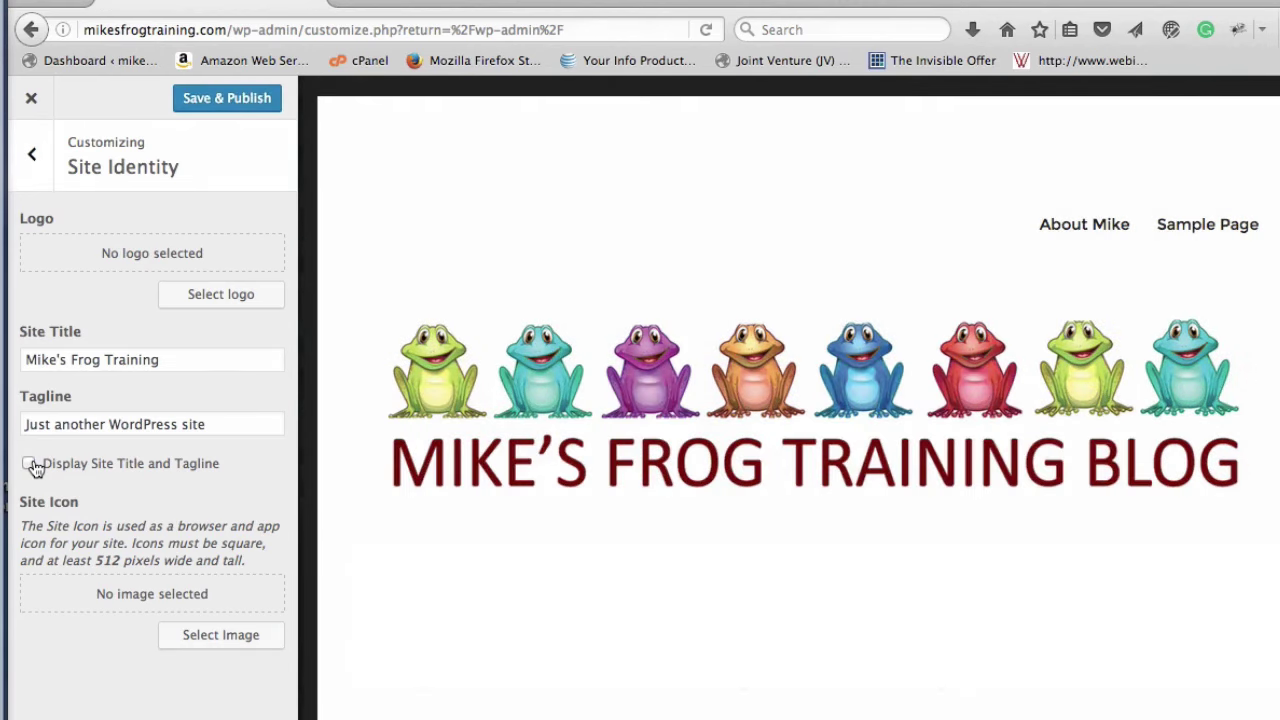
click(258, 98)
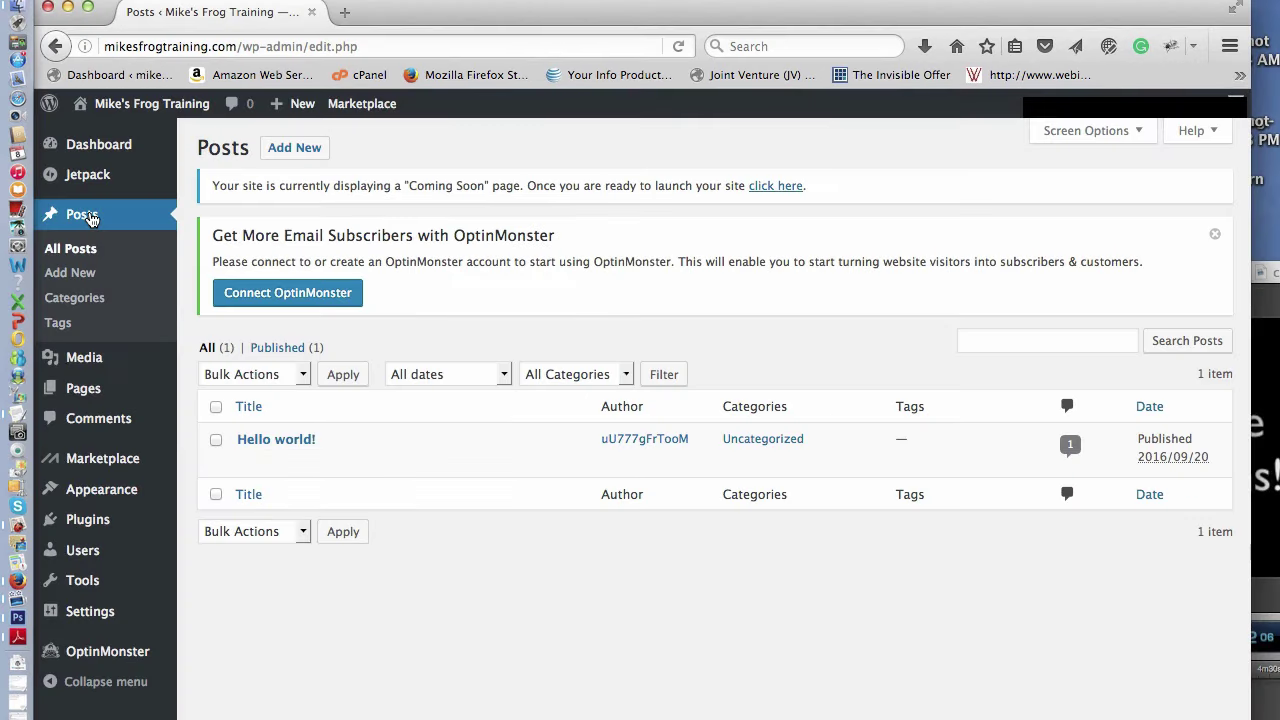
Edit the "Hello world!" post and replace its title with "Begin By Motivating Your Frogs", copied from the text document
mouse_move(250, 460)
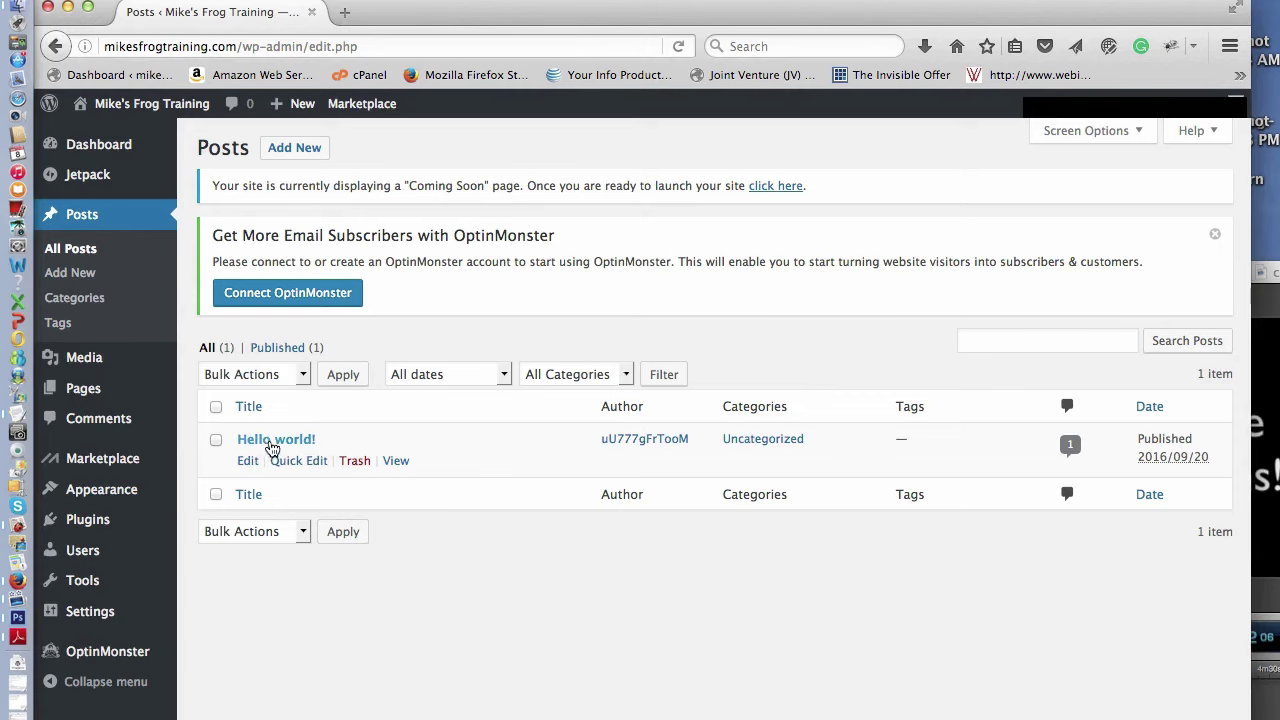
click(250, 462)
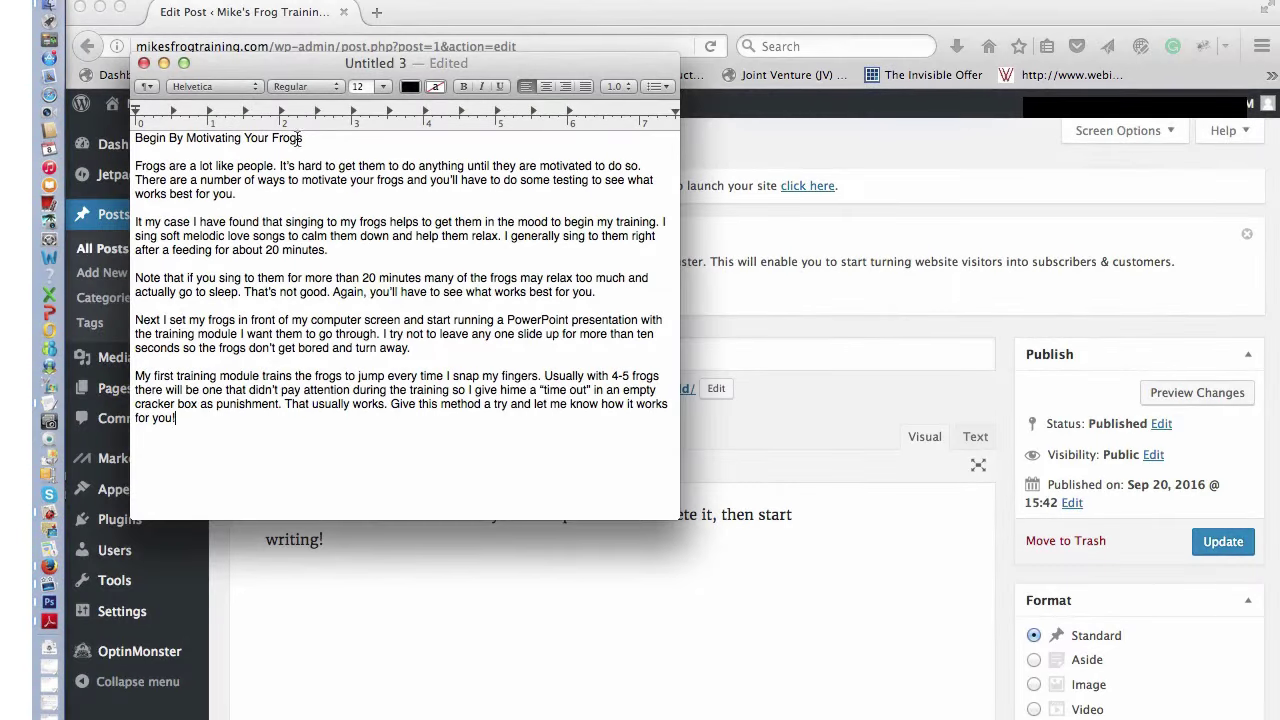
drag(302, 138, 134, 137)
key(super+c)
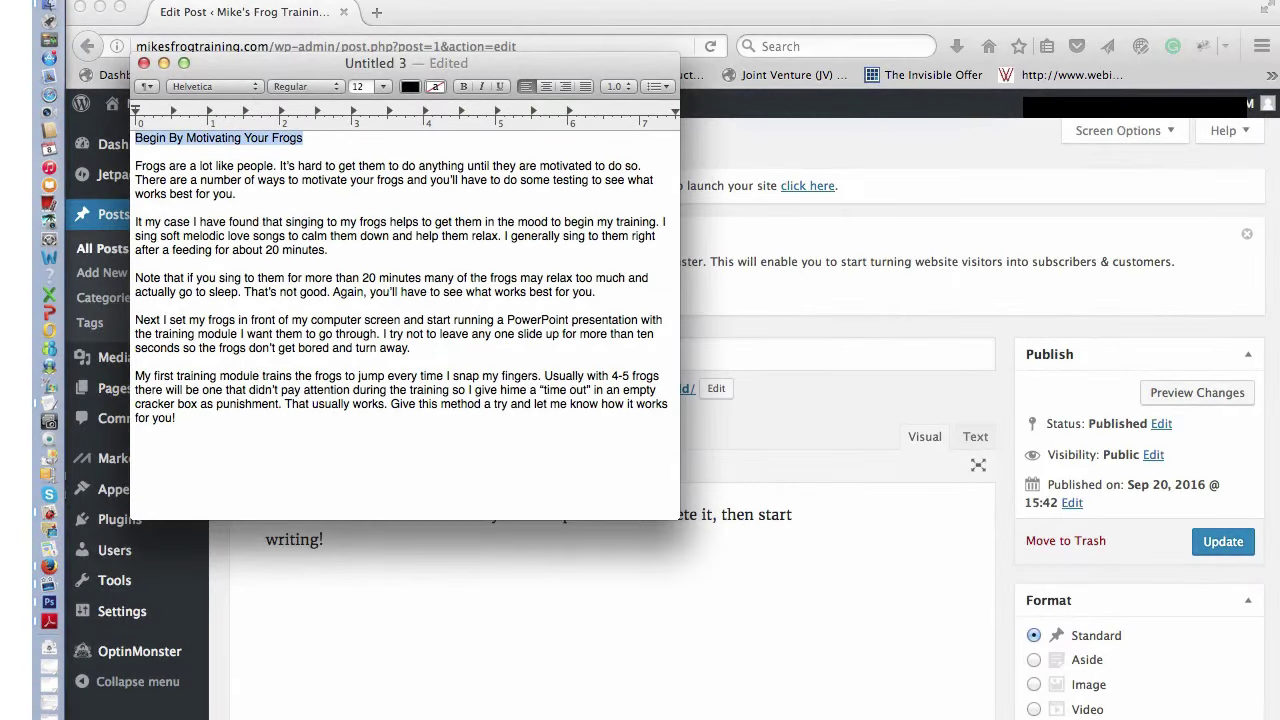
key(super+Tab)
key(super+v)
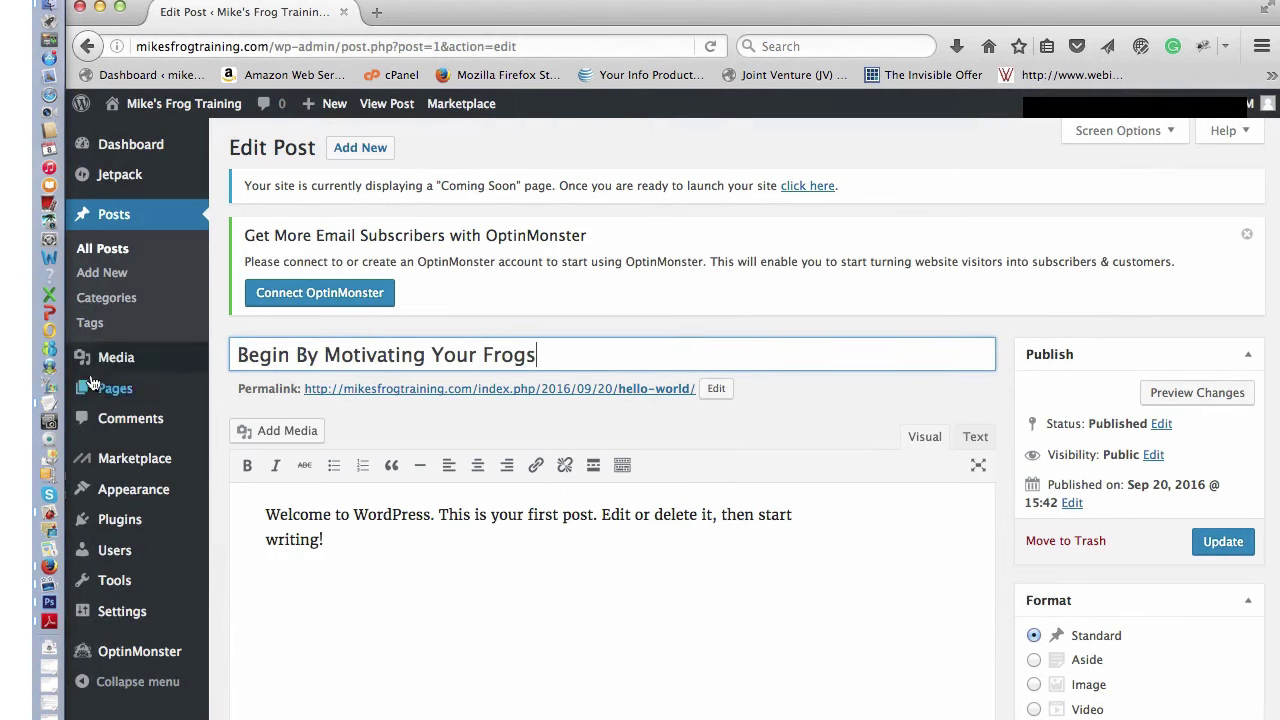
Replace the post's placeholder body with all the paragraphs below the title line in the text document
click(49, 398)
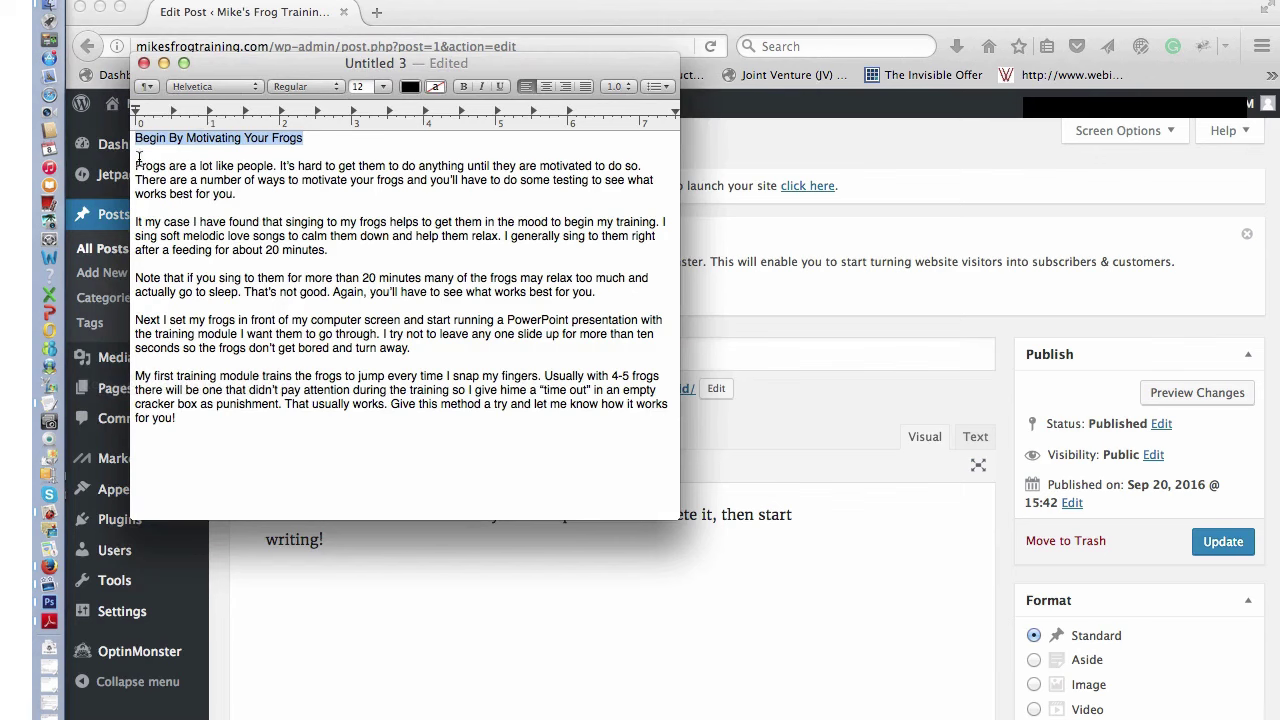
drag(136, 165, 372, 438)
key(super+c)
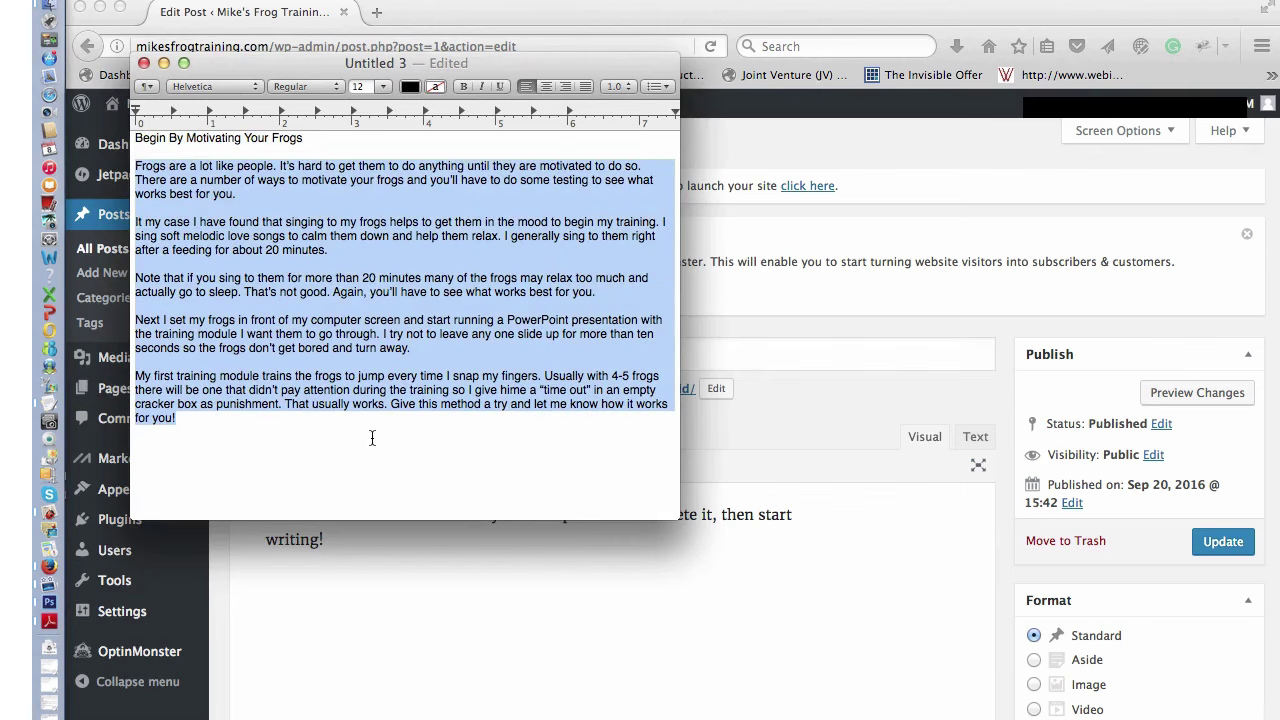
click(422, 578)
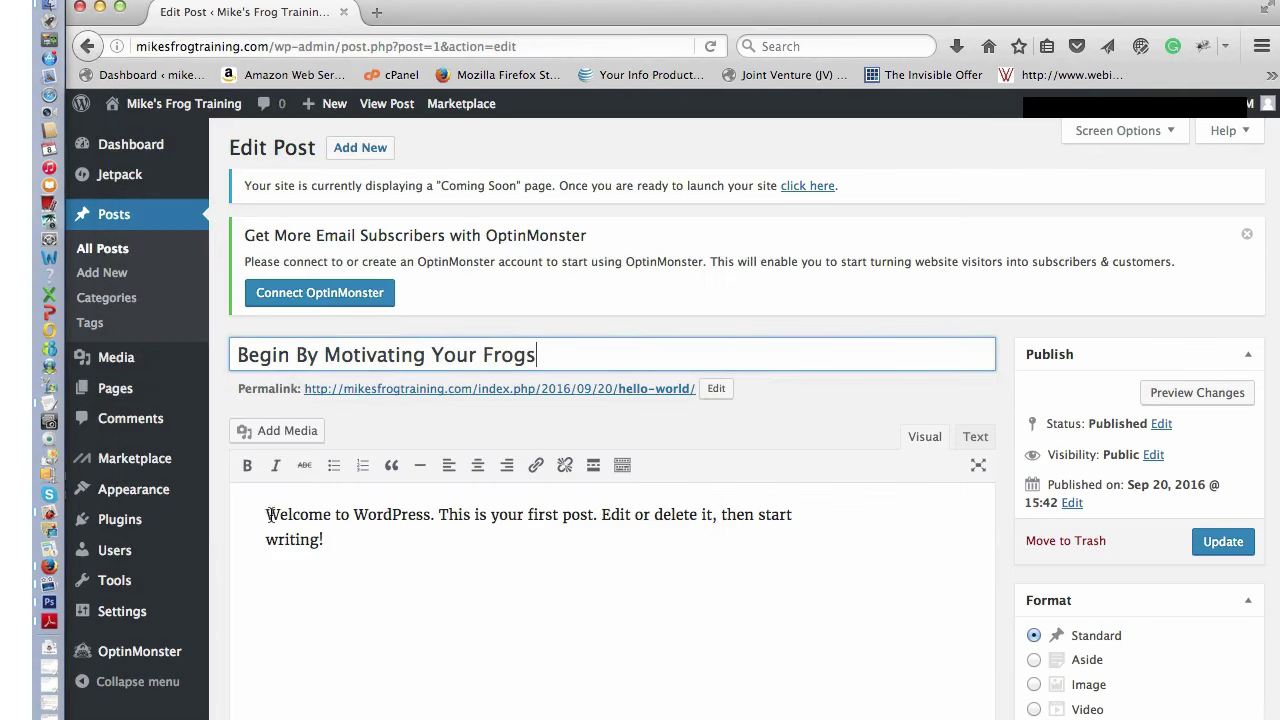
drag(268, 514, 364, 564)
key(super+v)
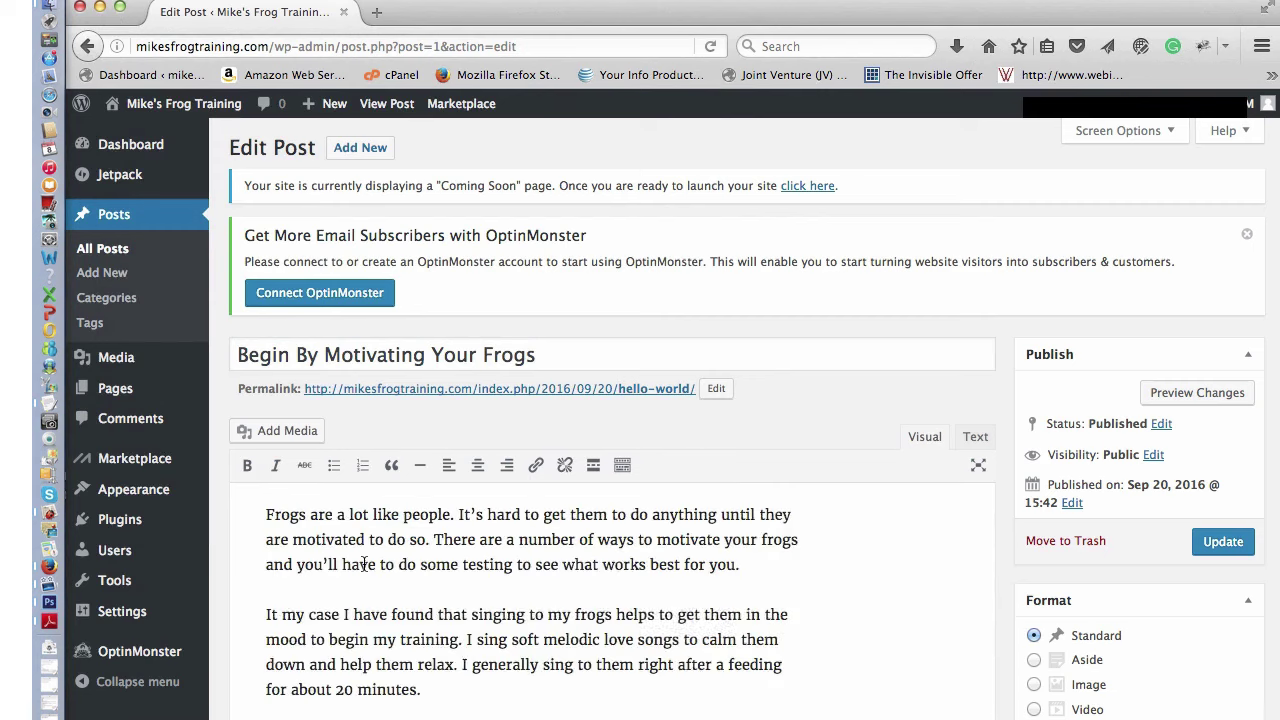
Check the pasted frog training text through to its end and update the published post
scroll(364, 564, down, 5)
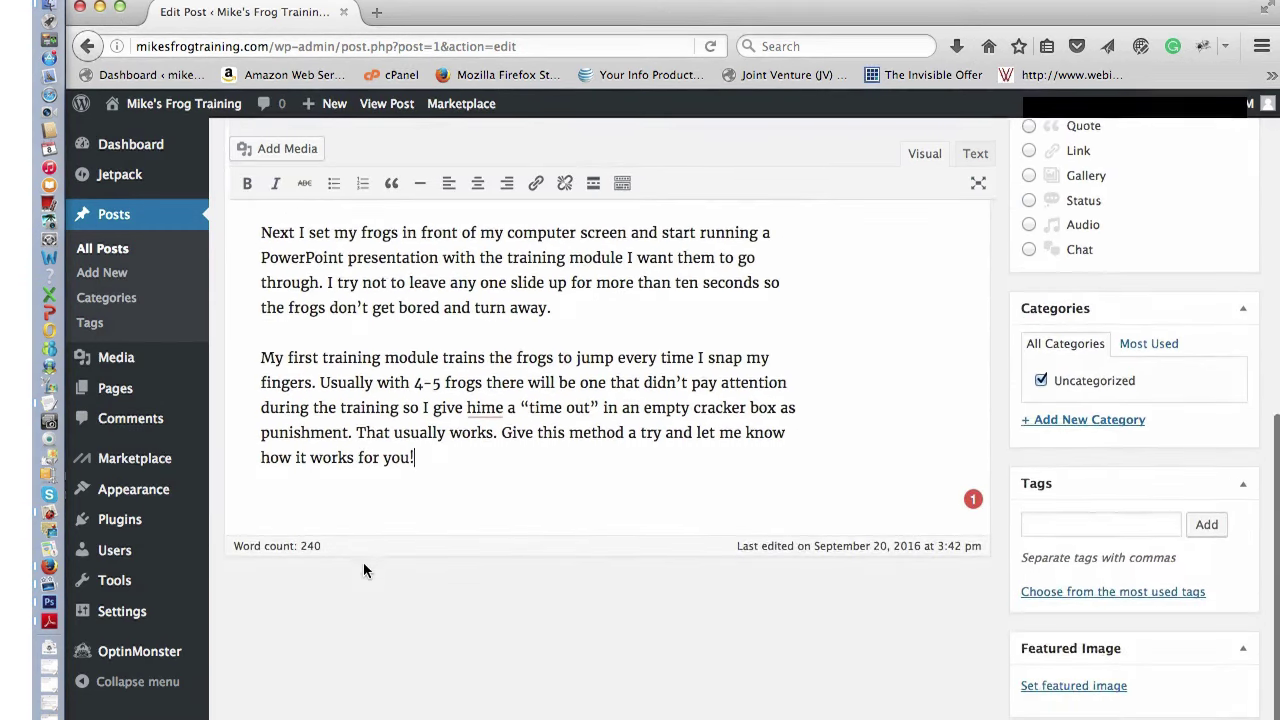
scroll(363, 562, up, 10)
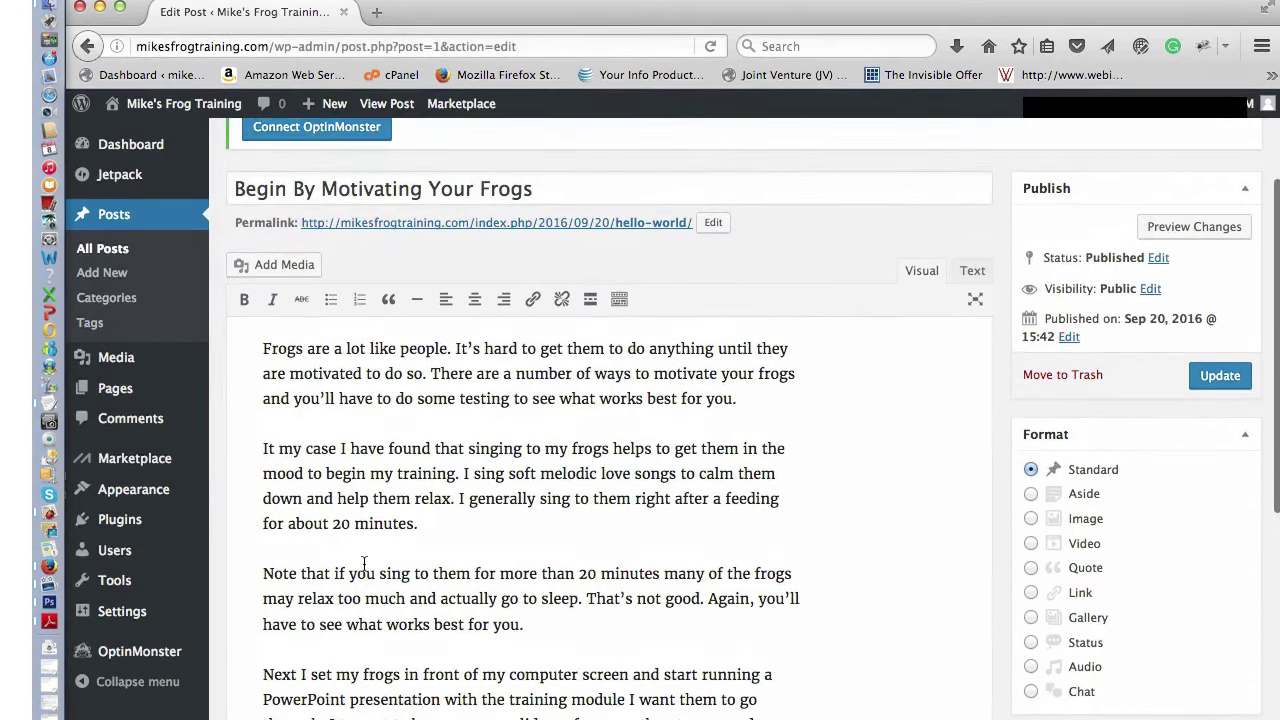
click(1219, 378)
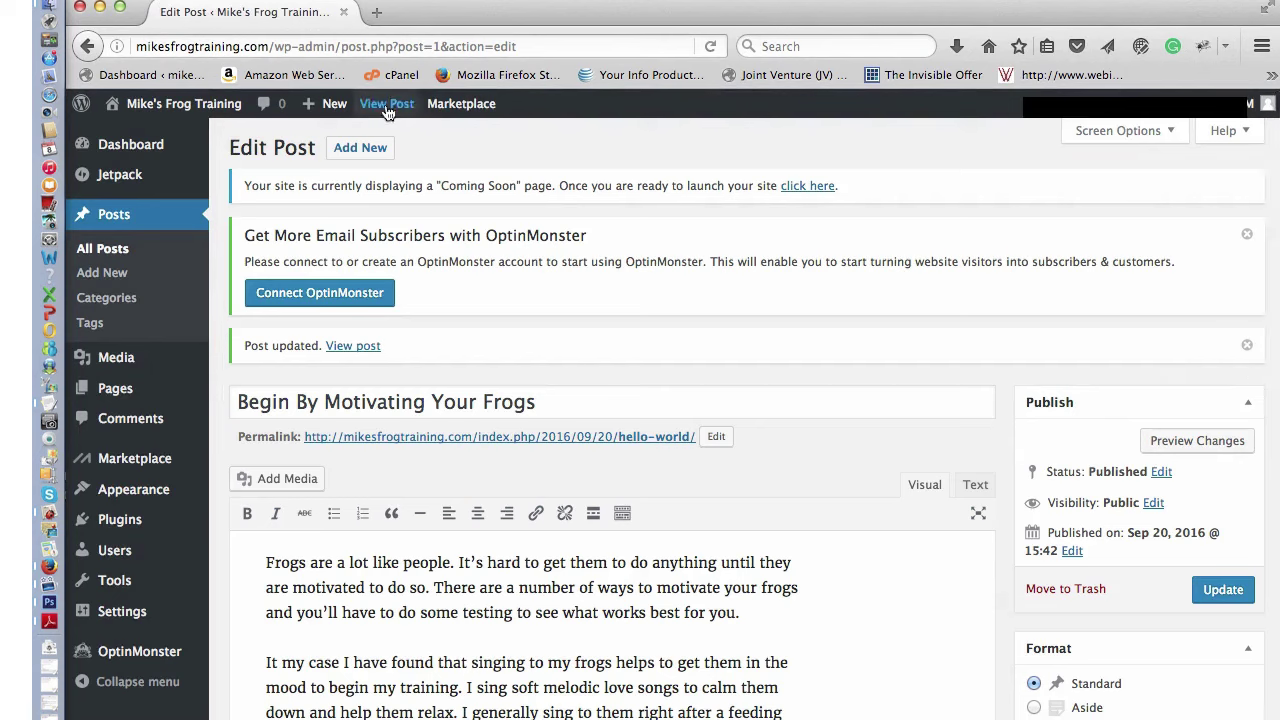
View the updated post and header on the live home page, and return to the post editor
mouse_move(185, 104)
click(140, 138)
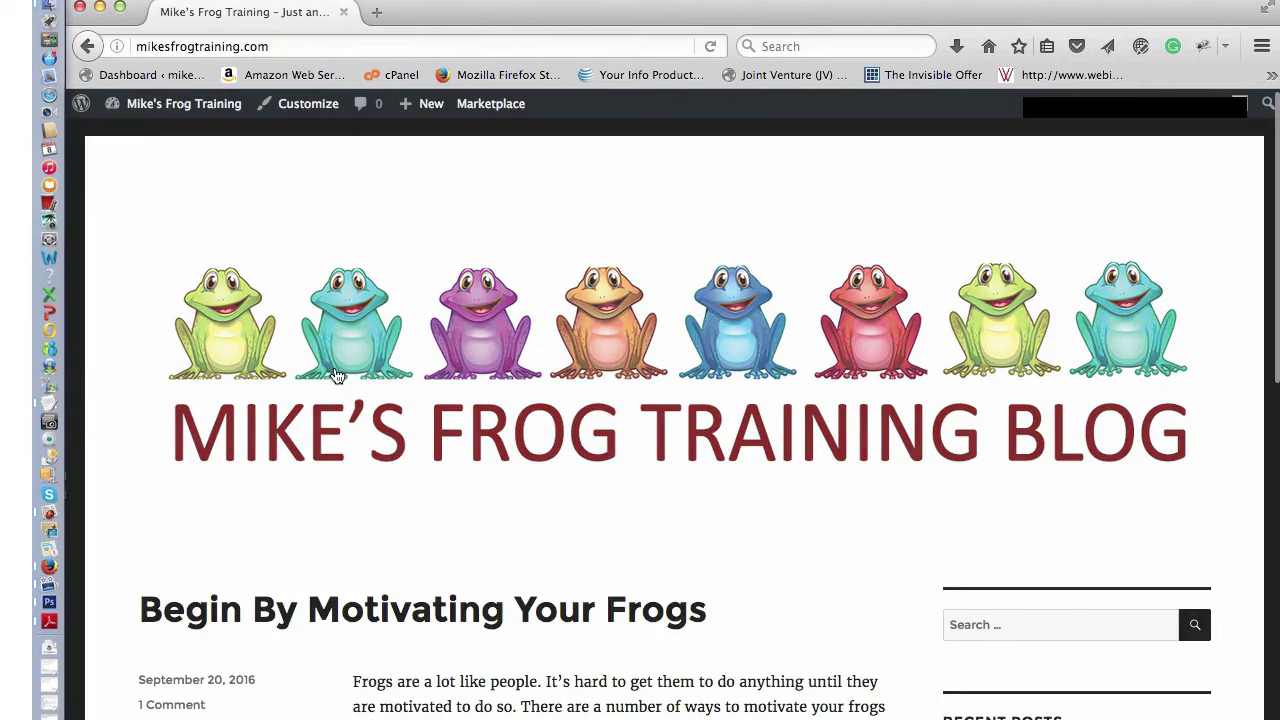
scroll(335, 372, down, 5)
click(60, 44)
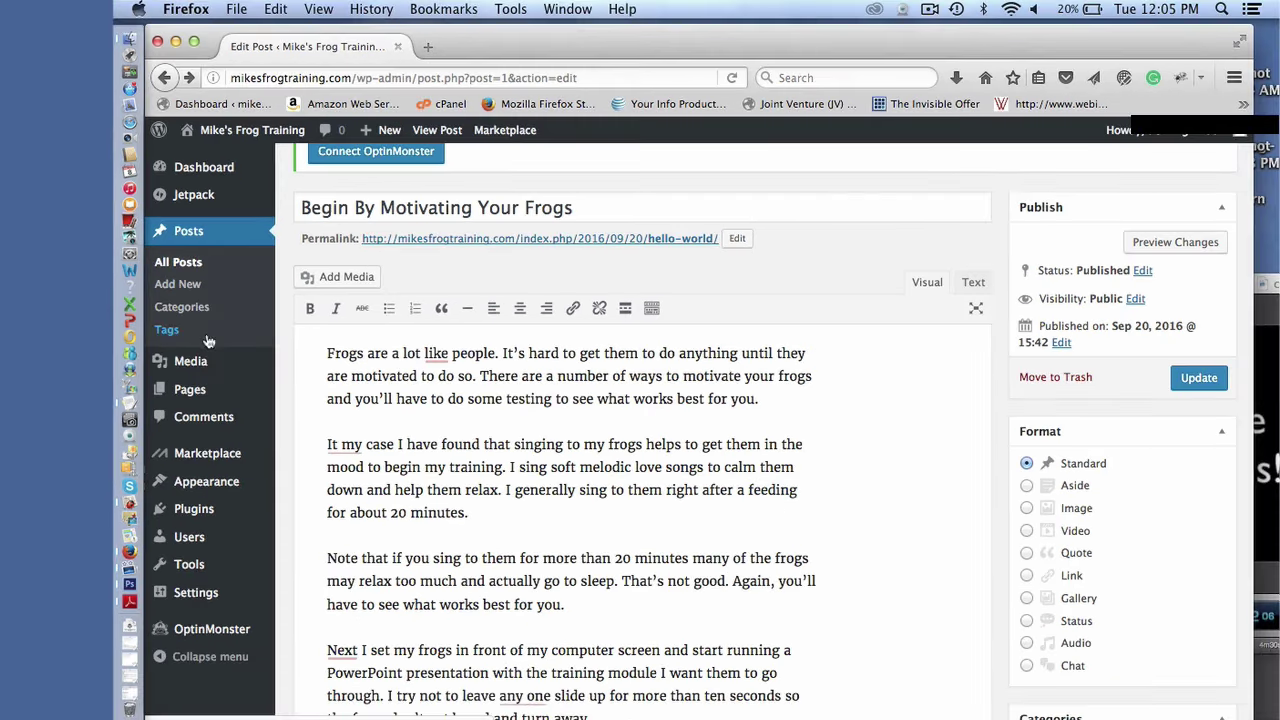
Upload singingfrog.png from the movie art folder, insert it before the post's third paragraph, and start that paragraph's text on a new line
mouse_move(146, 398)
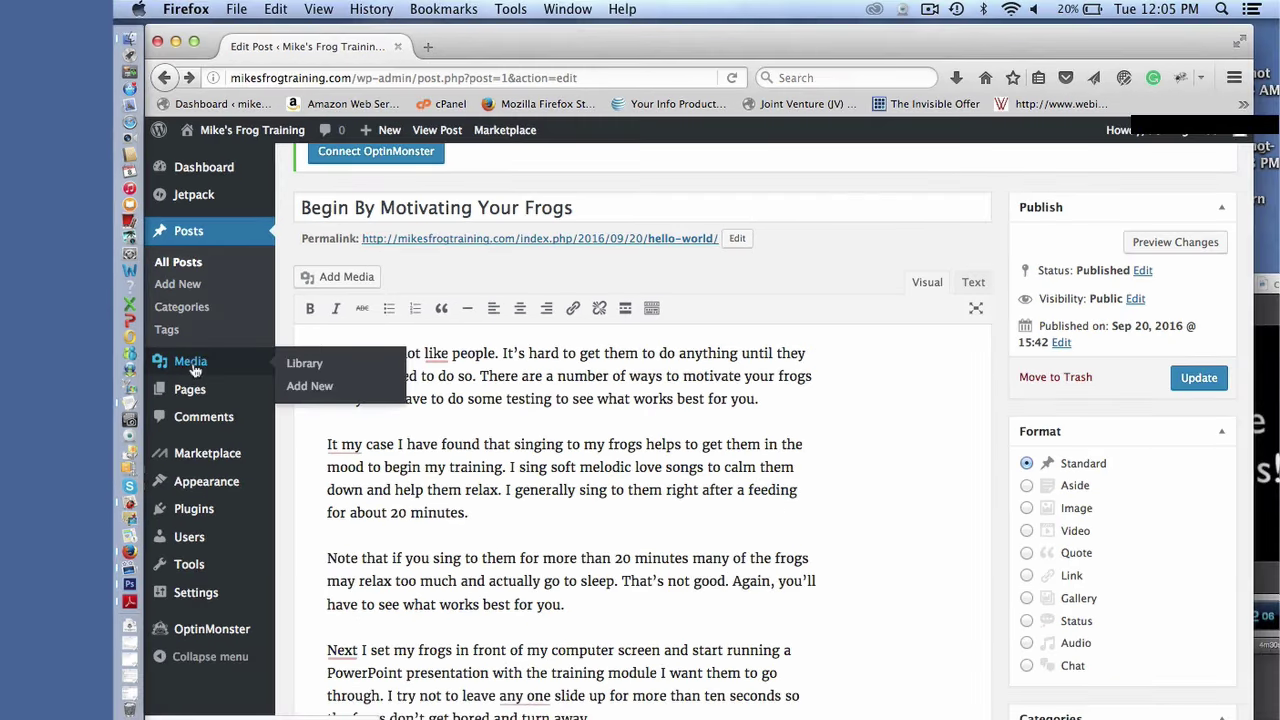
click(191, 364)
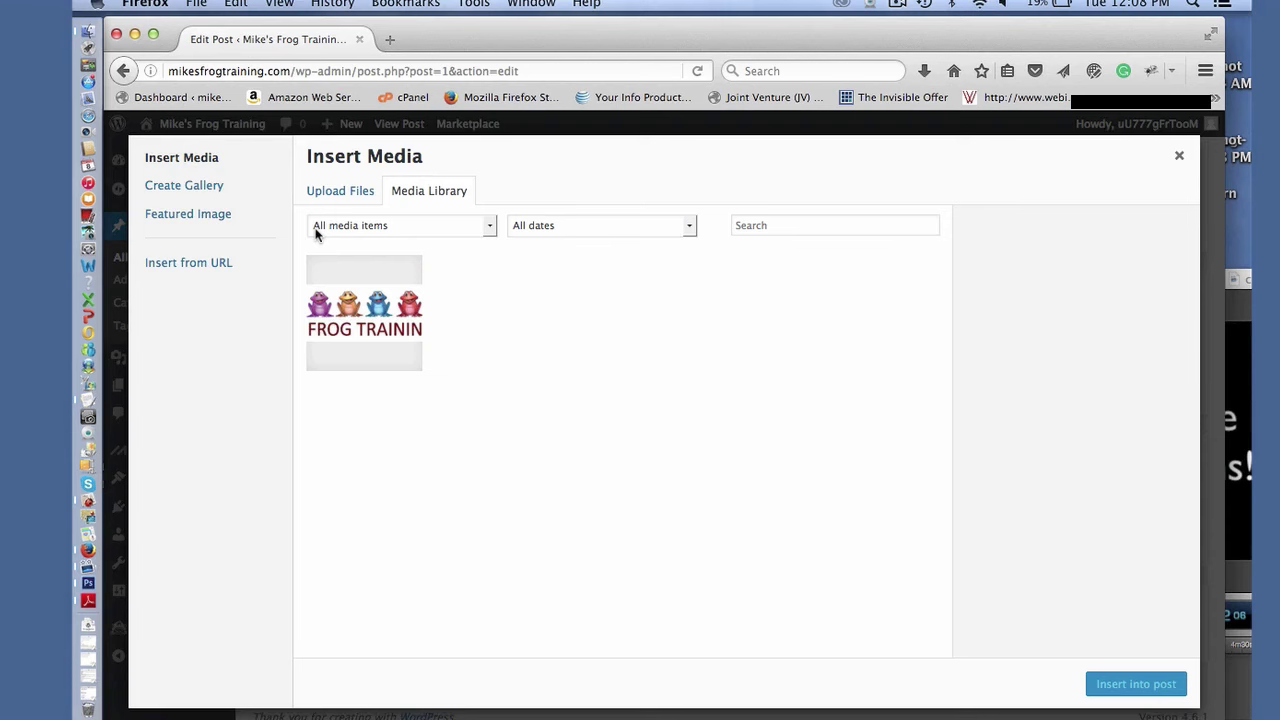
click(342, 194)
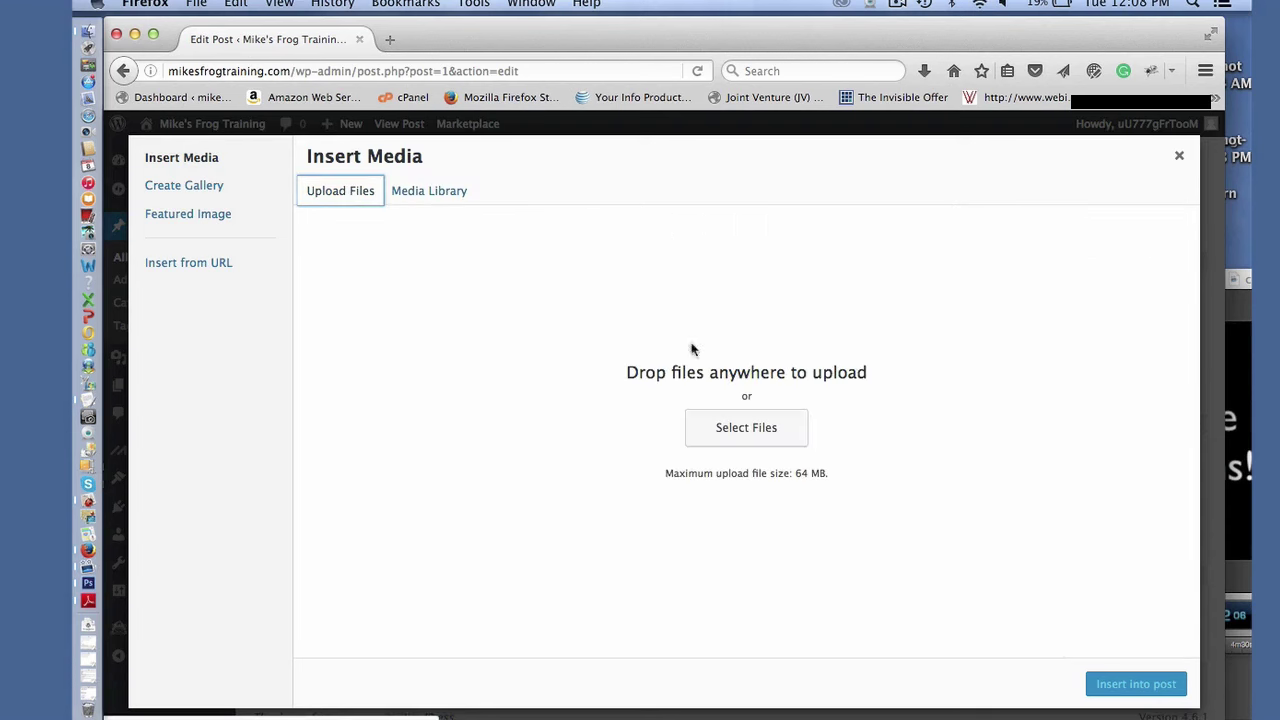
click(790, 441)
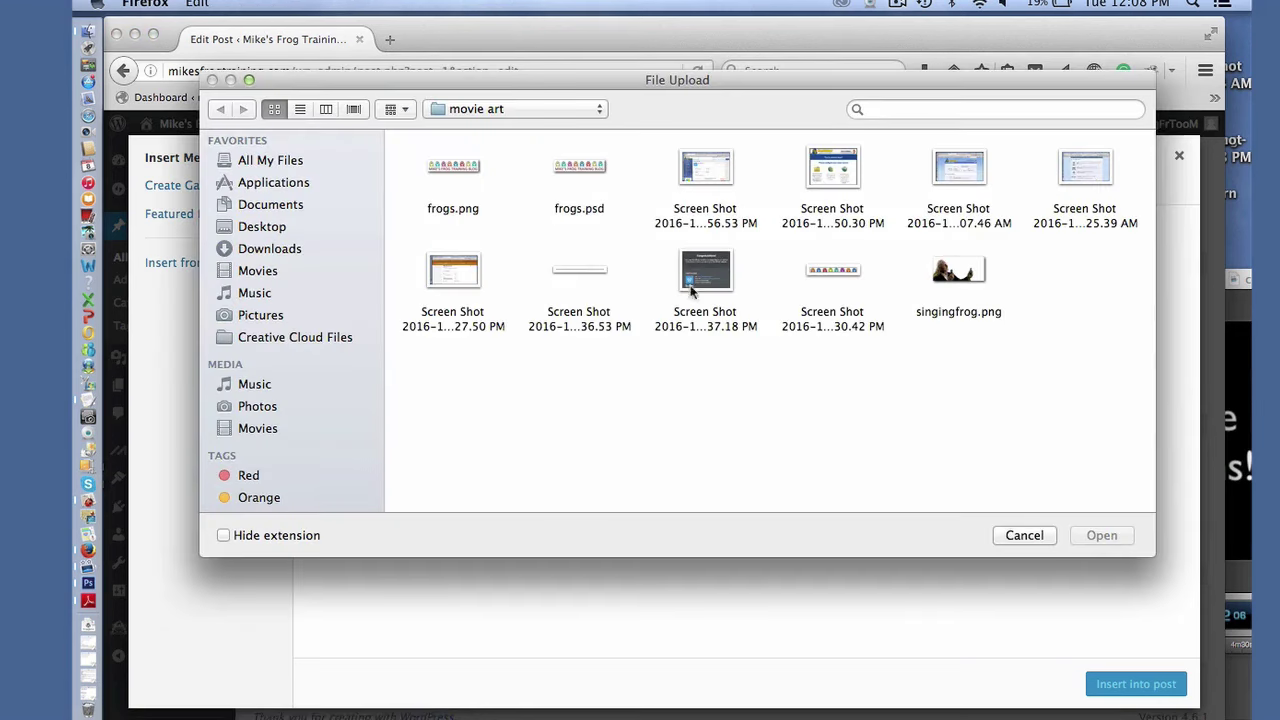
double_click(958, 275)
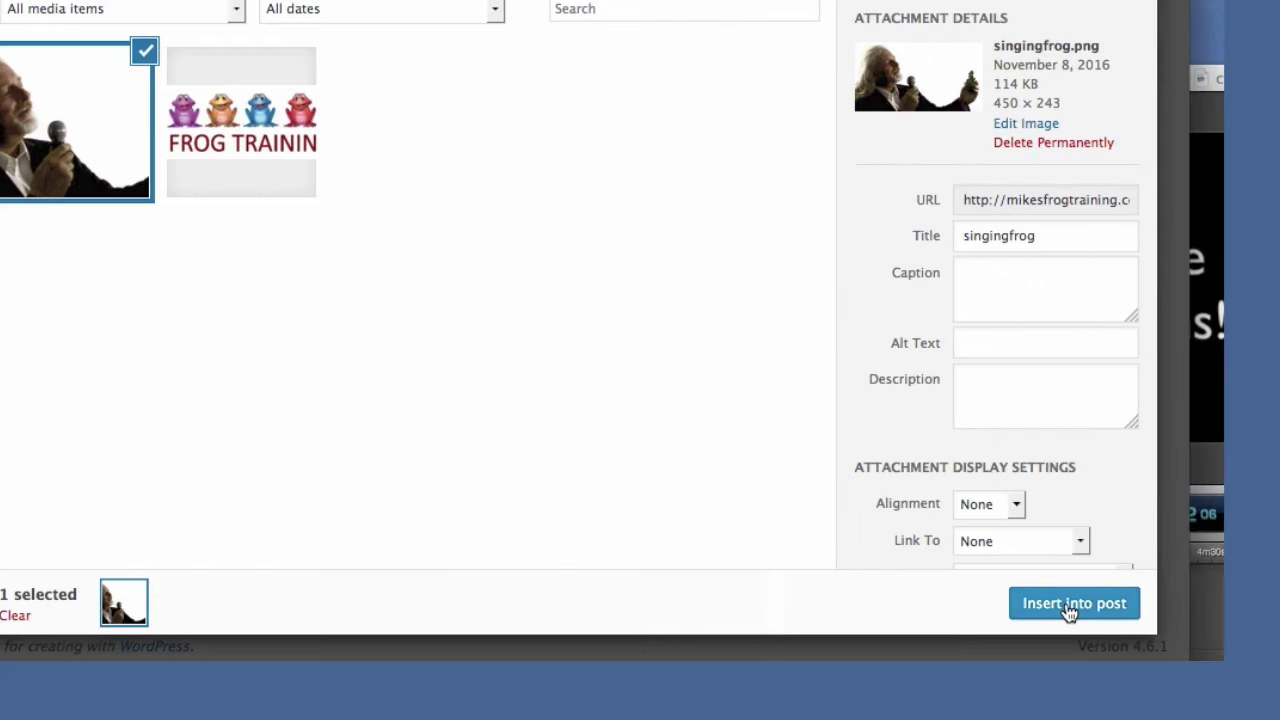
click(1067, 606)
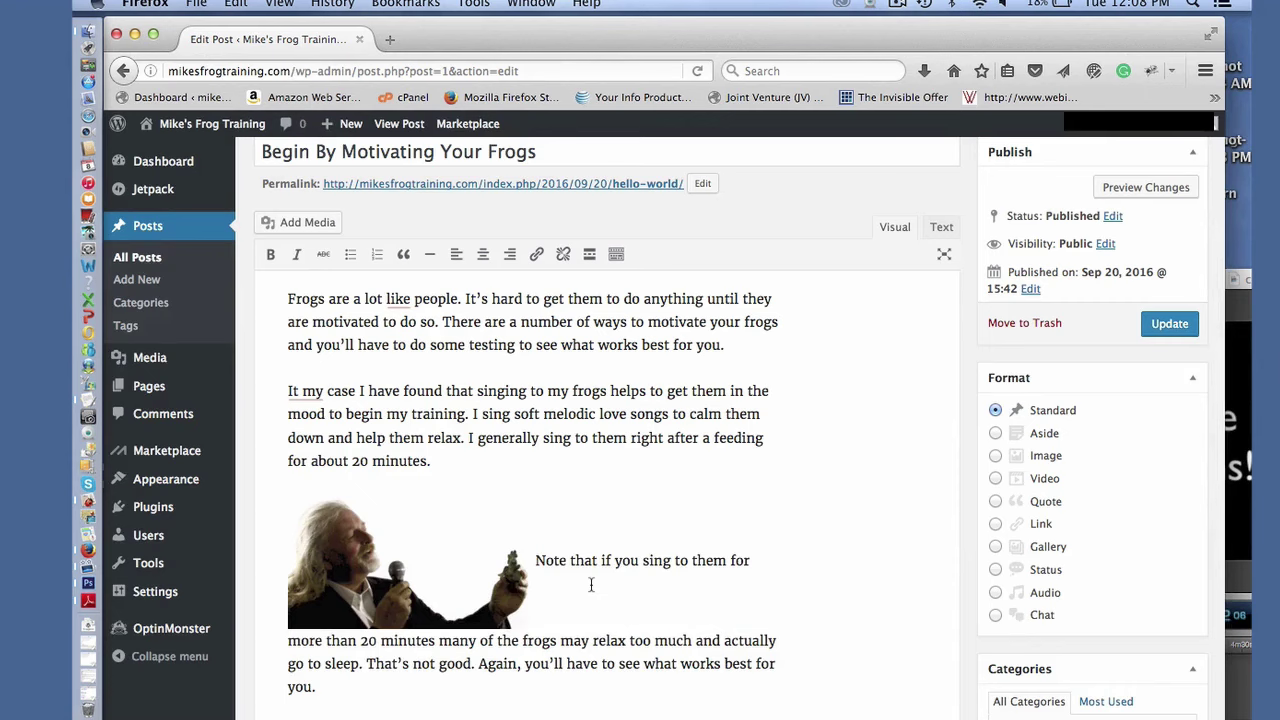
key(Return)
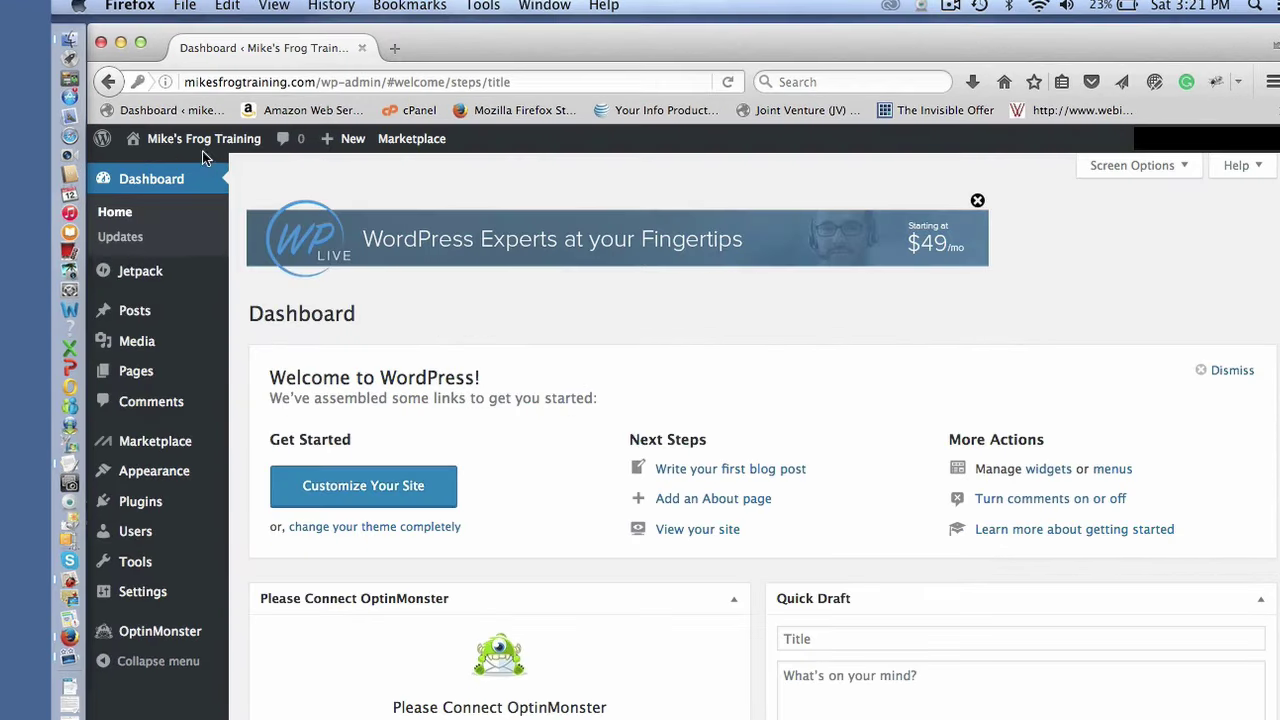
Visit the live site and look through the "Begin By Motivating Your Frogs" post with its inserted image
mouse_move(195, 140)
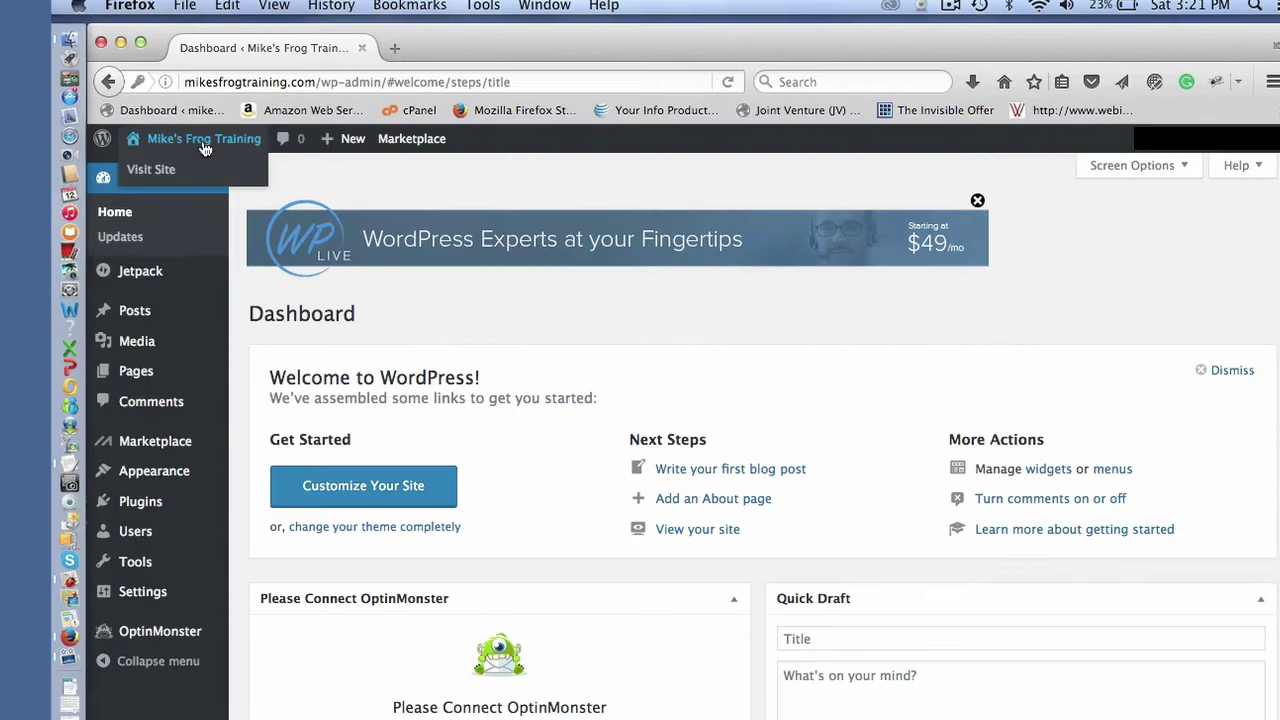
click(150, 170)
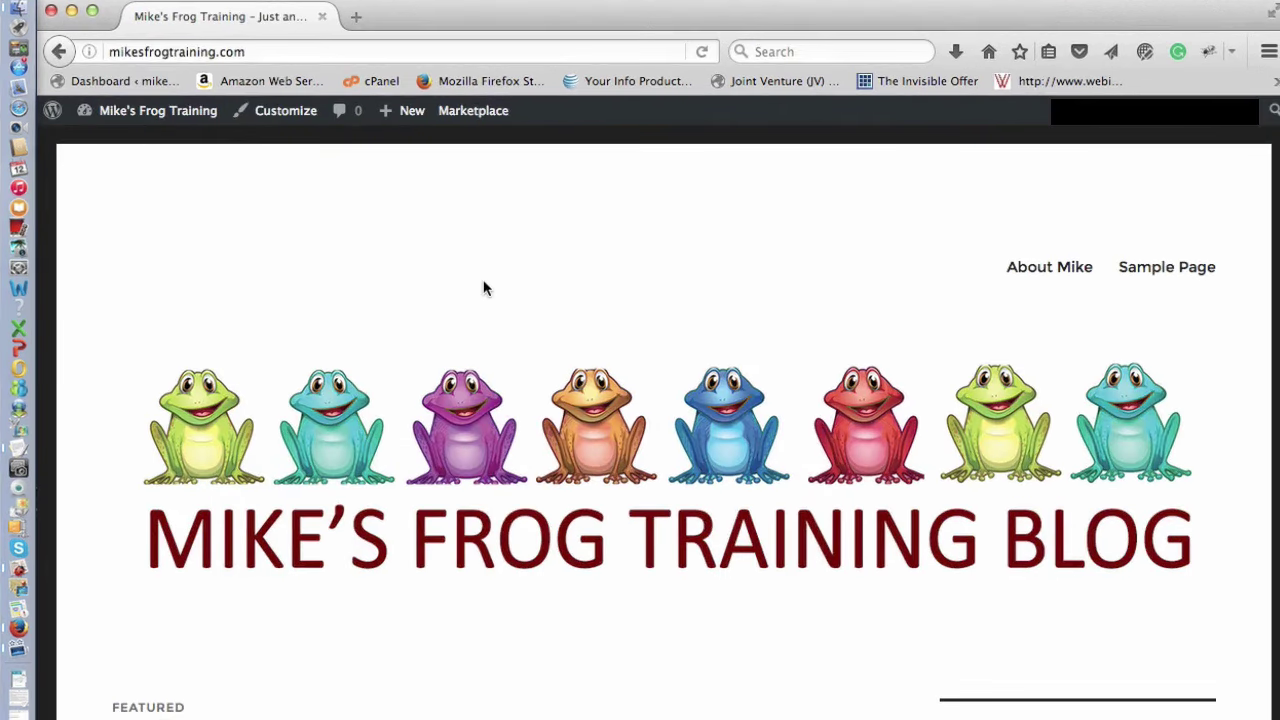
scroll(517, 310, down, 3)
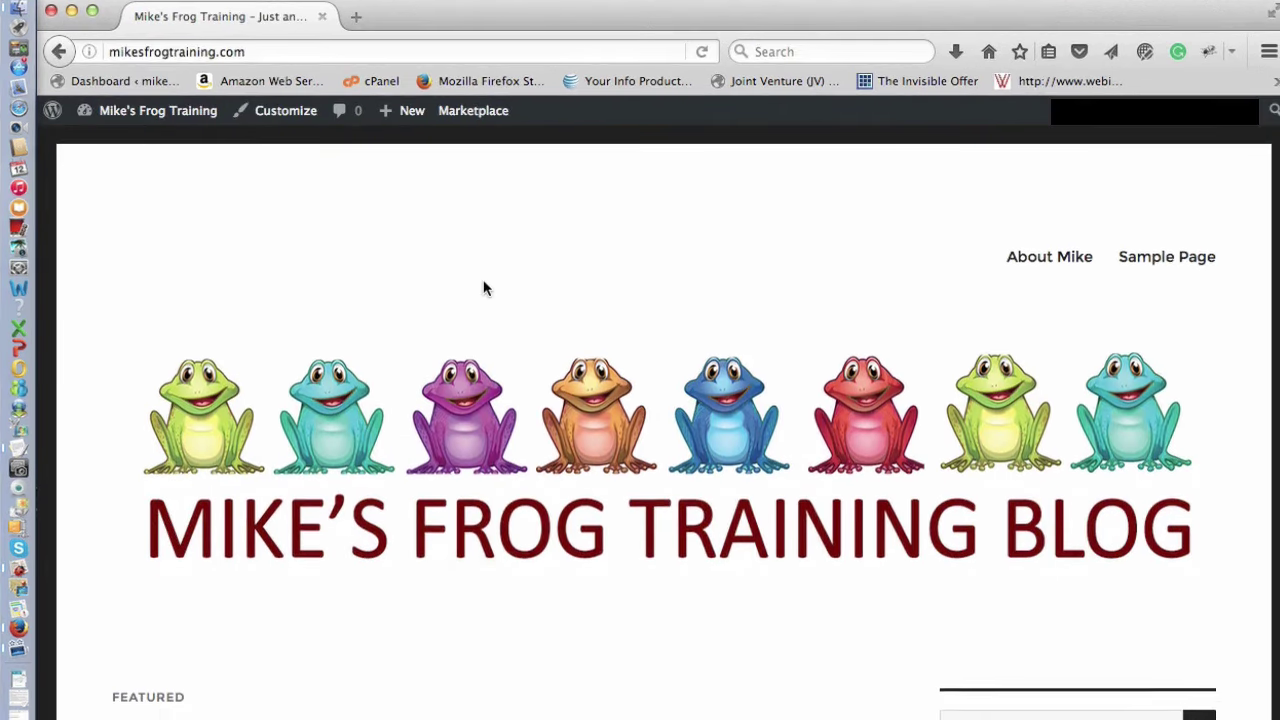
scroll(483, 285, down, 6)
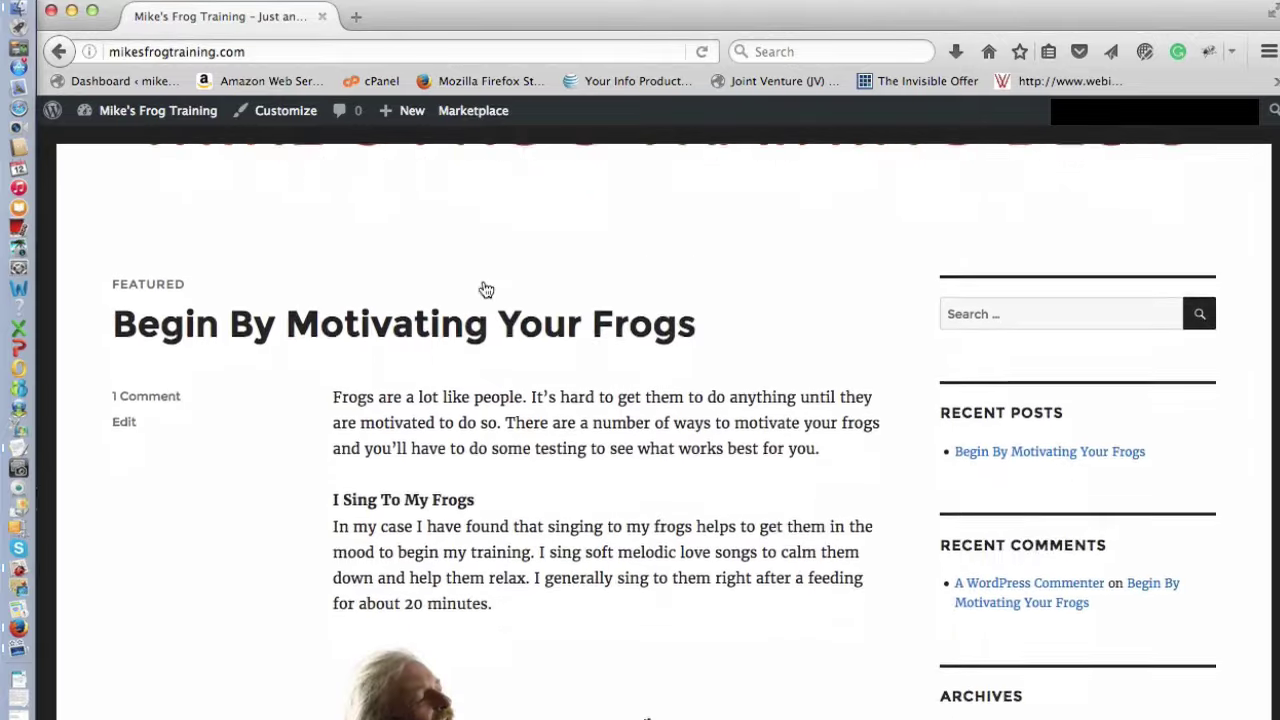
scroll(484, 289, down, 6)
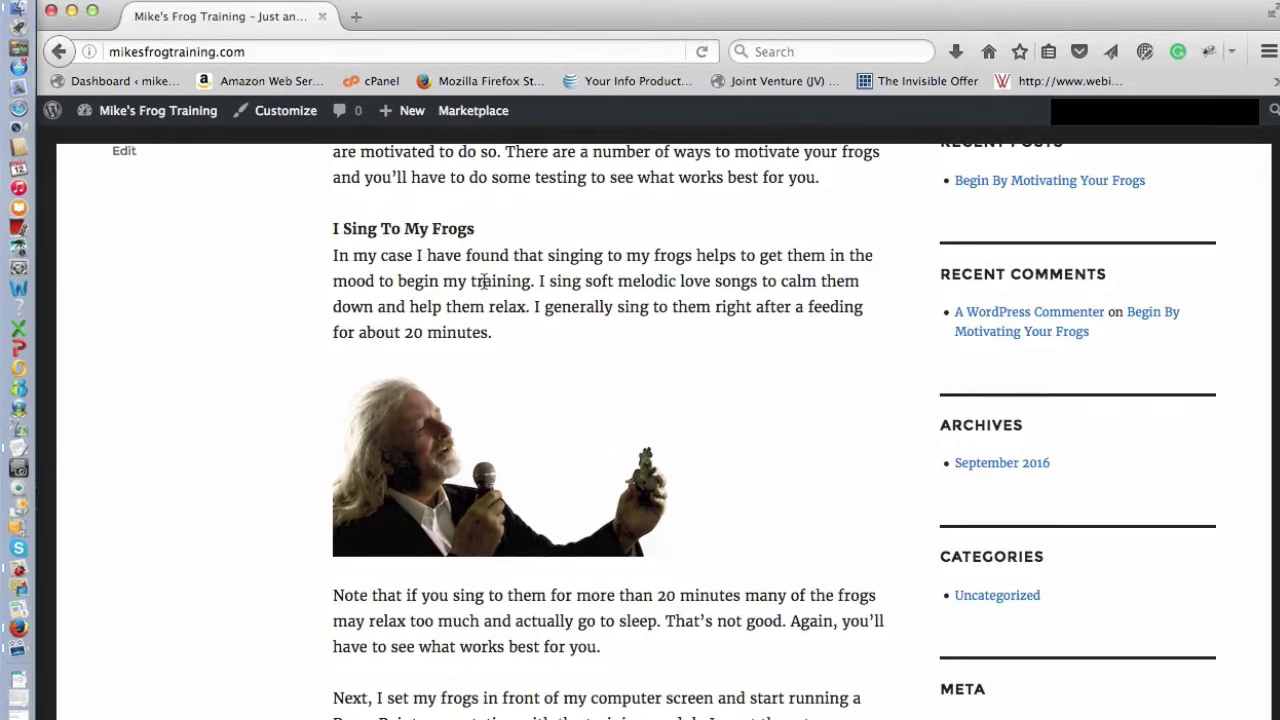
scroll(484, 281, down, 5)
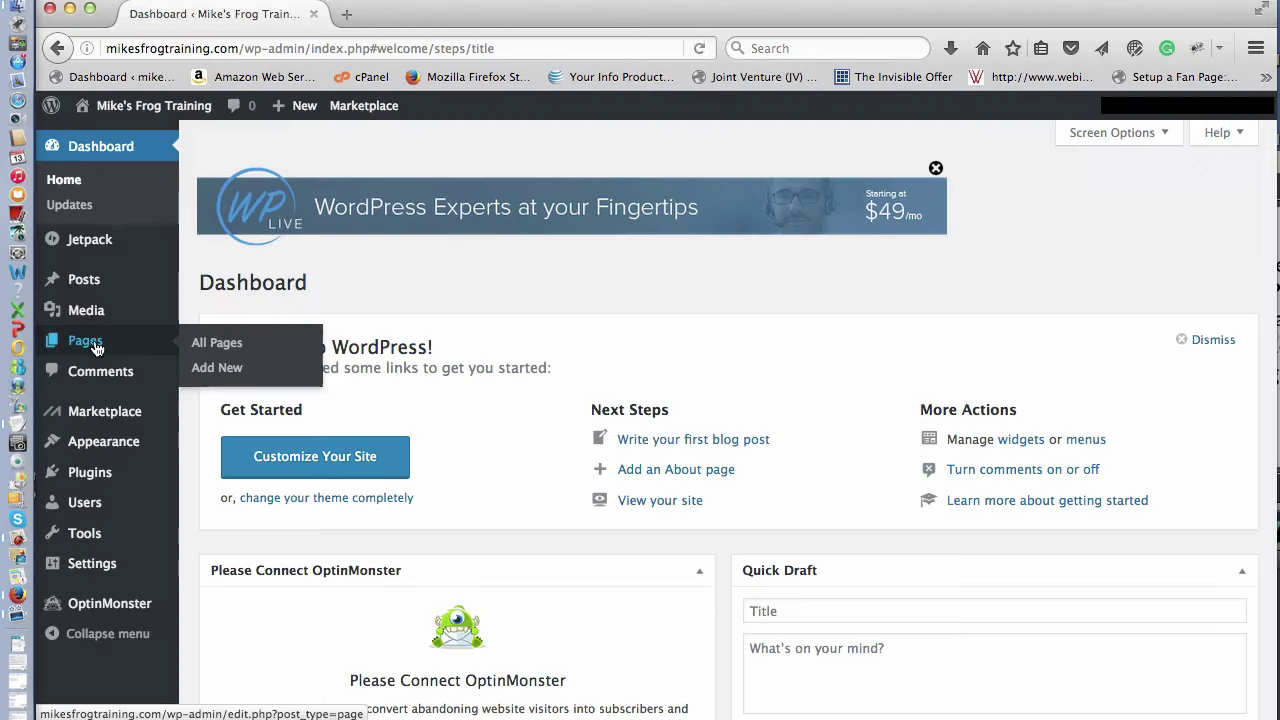
Create a new page titled "Testimonials" containing the reader testimonial and its signature line copied from the text document
click(220, 263)
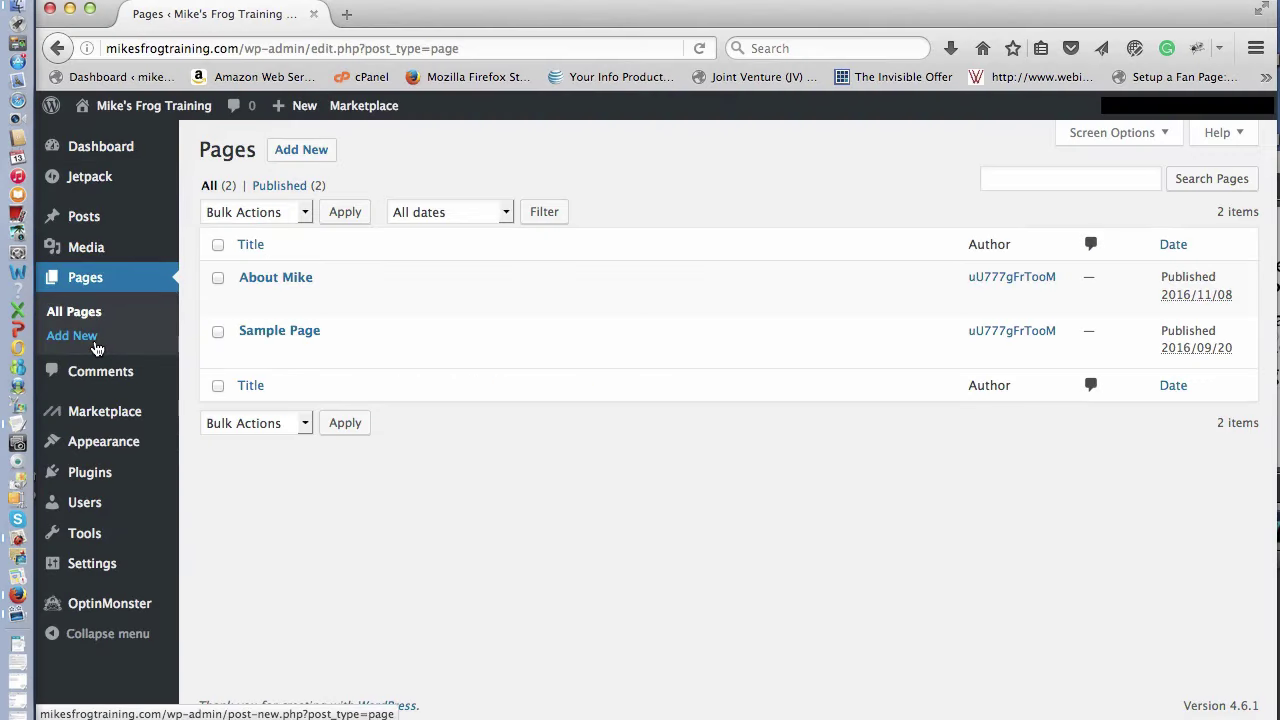
click(311, 155)
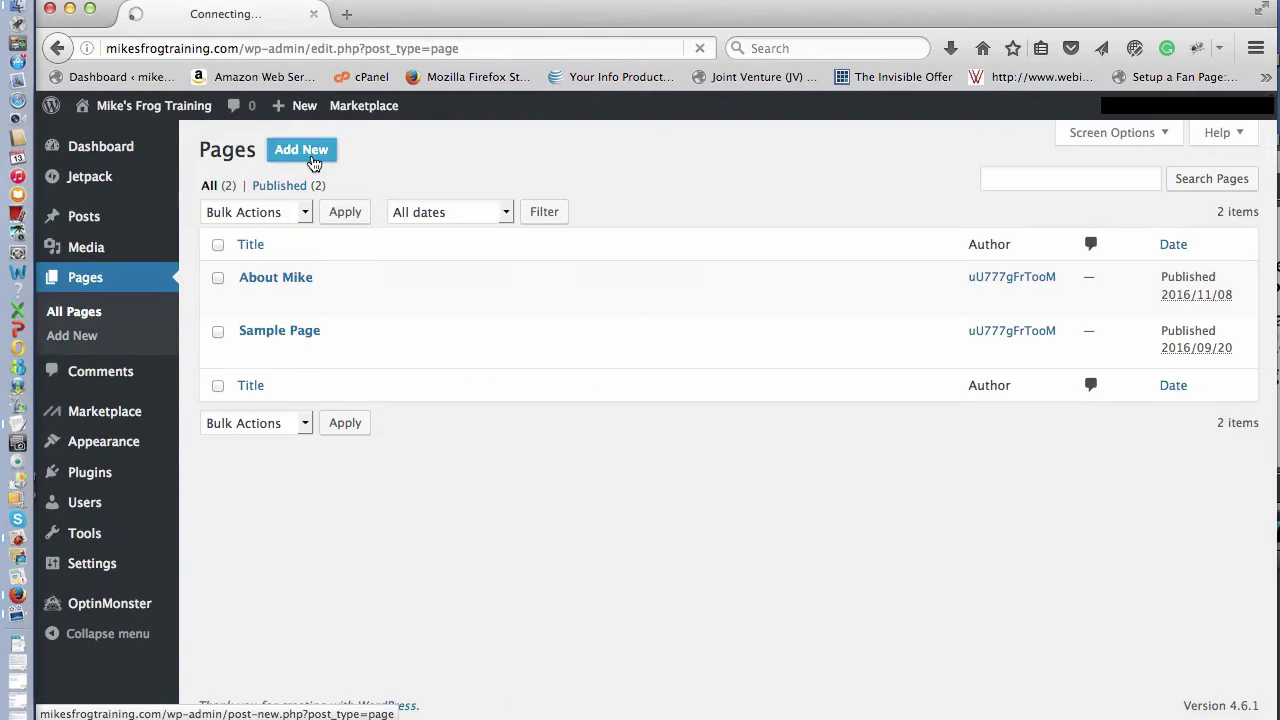
click(18, 424)
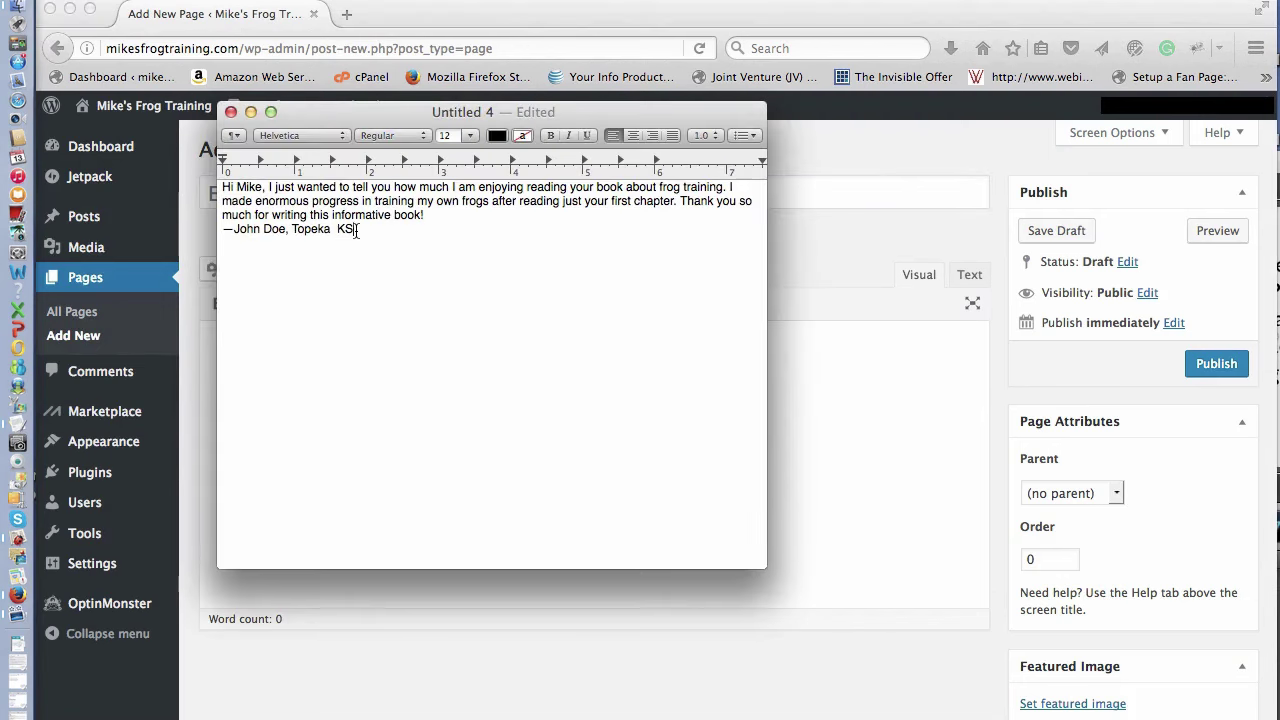
drag(356, 230, 200, 163)
key(super+c)
key(super+Tab)
click(225, 342)
key(super+v)
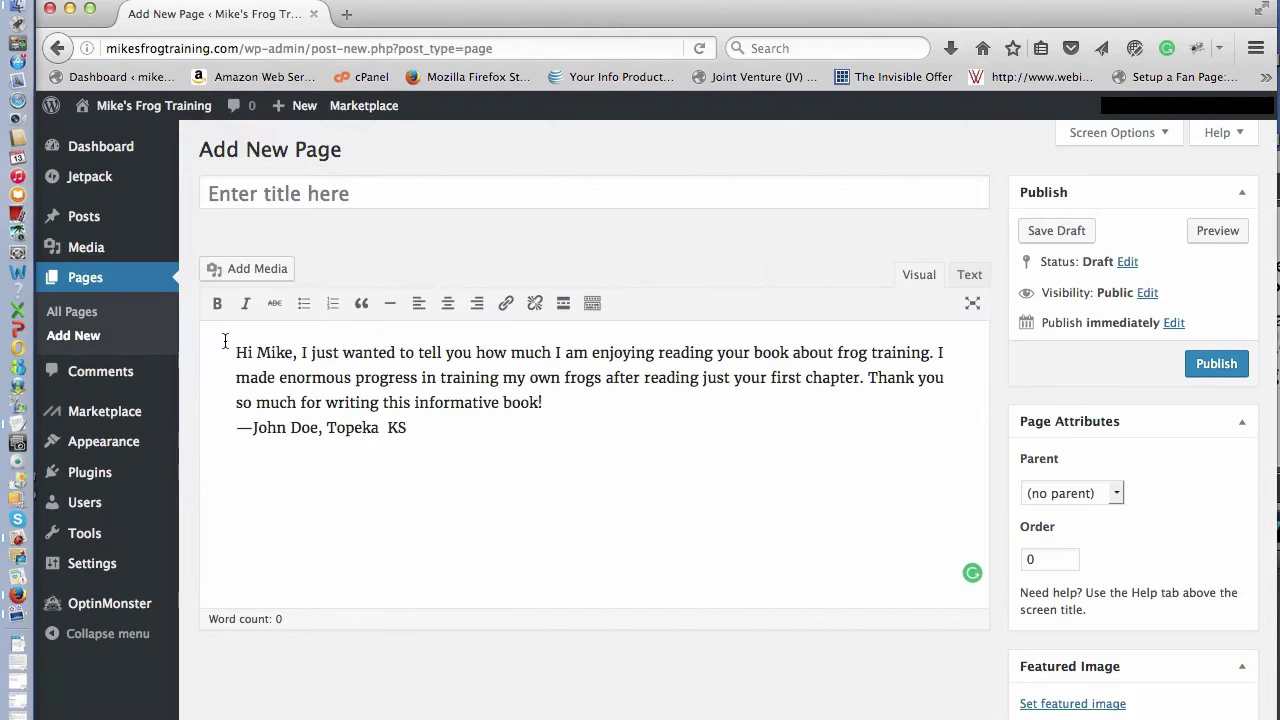
click(330, 192)
text(Testimonials)
Make the signature line under the testimonial bold and publish the Testimonials page
click(407, 428)
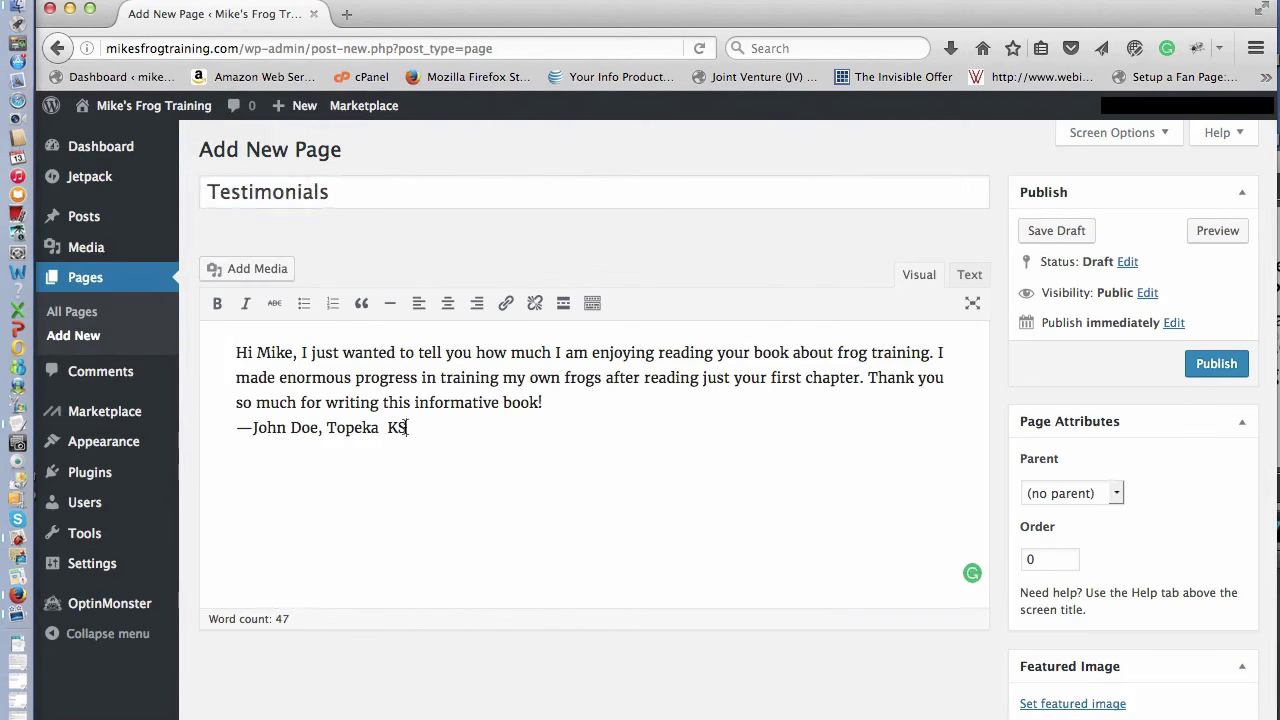
drag(407, 428, 222, 428)
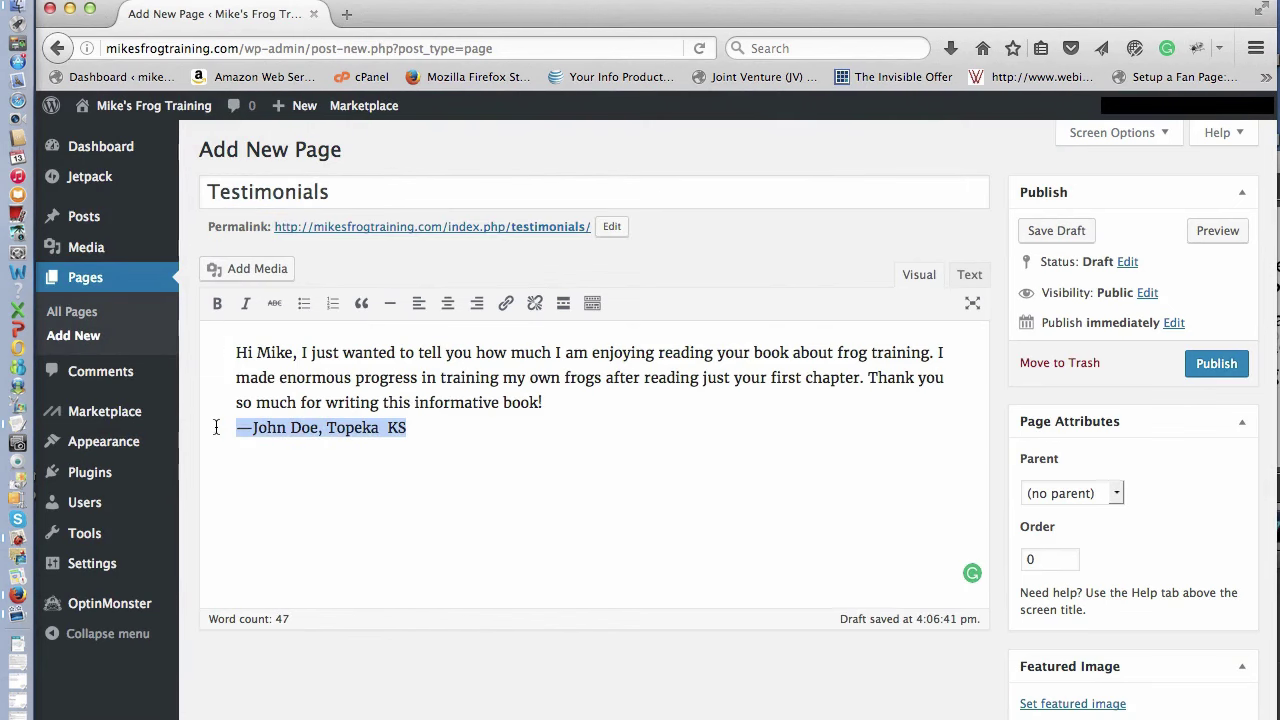
click(217, 303)
click(549, 511)
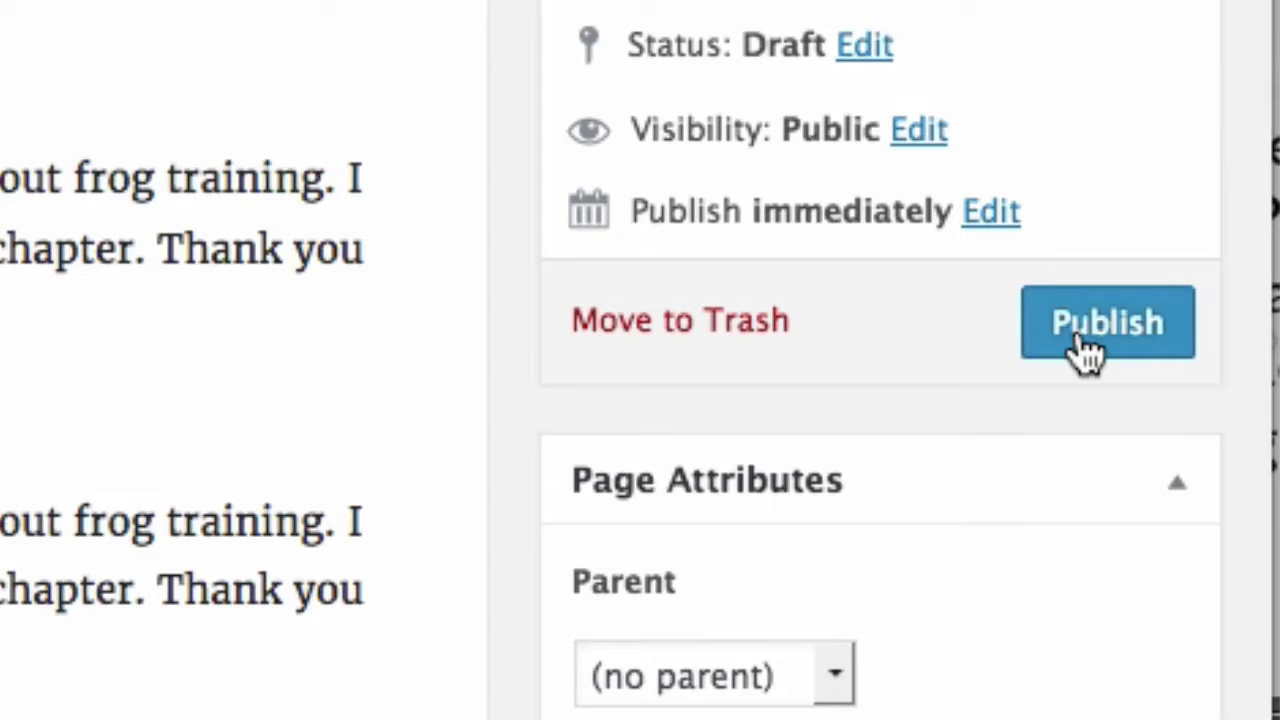
click(1206, 370)
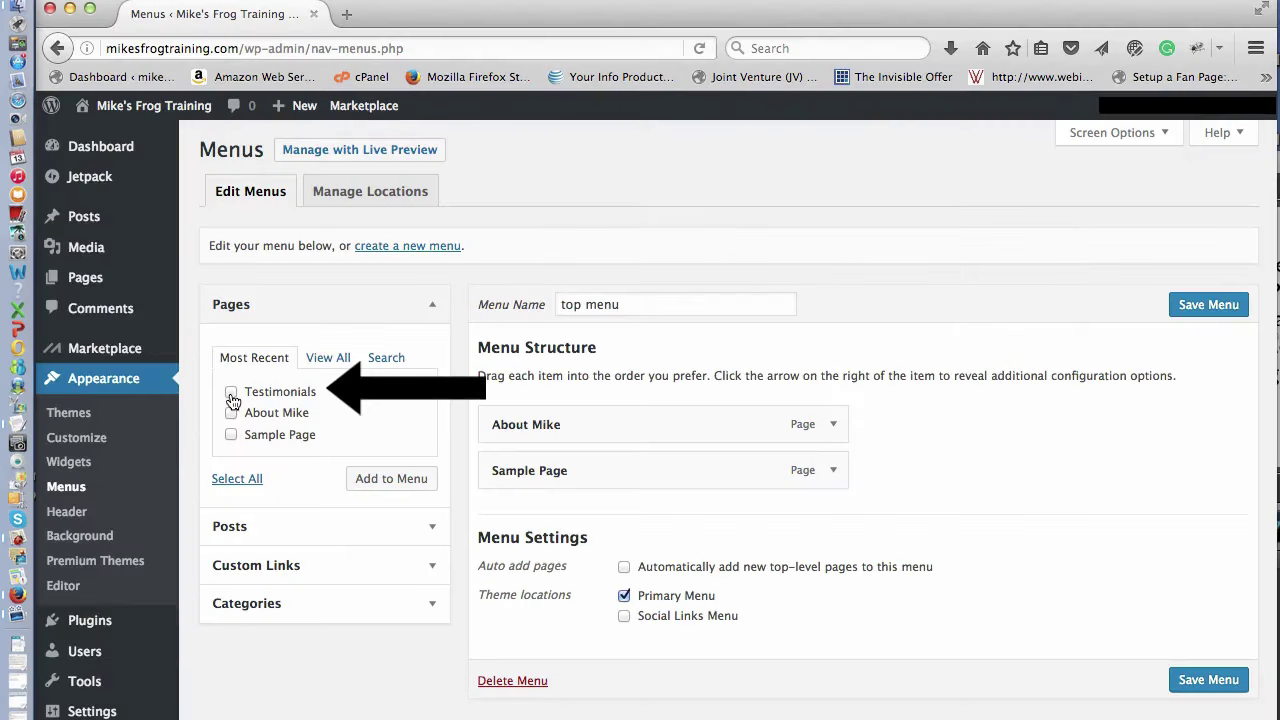
Add the Testimonials page to the "top menu" navigation menu, save it, and visit the live site
click(231, 392)
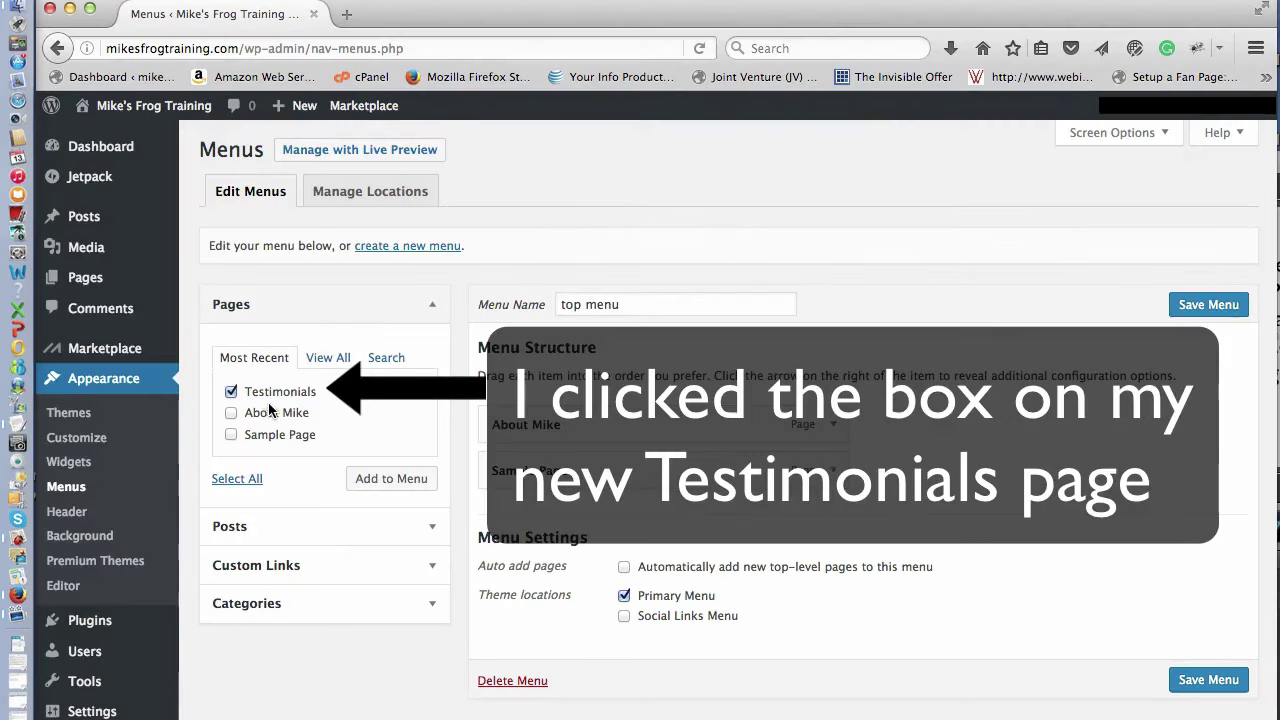
click(400, 480)
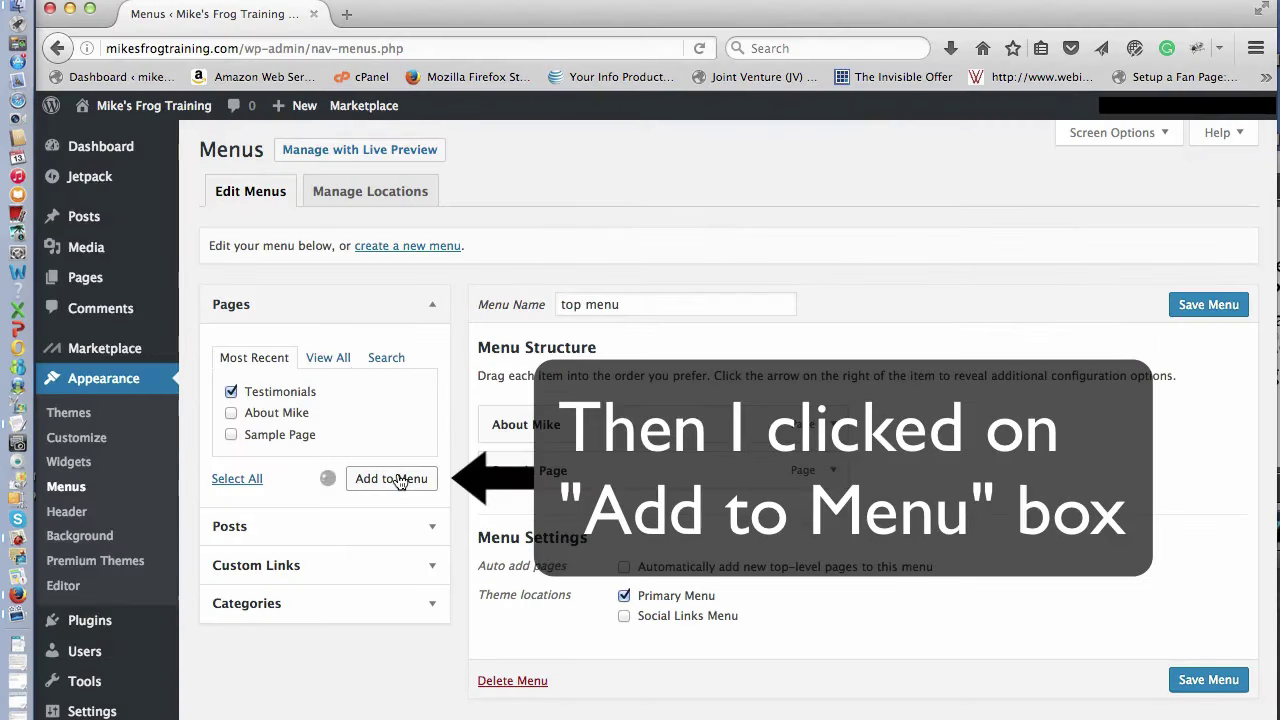
click(1207, 312)
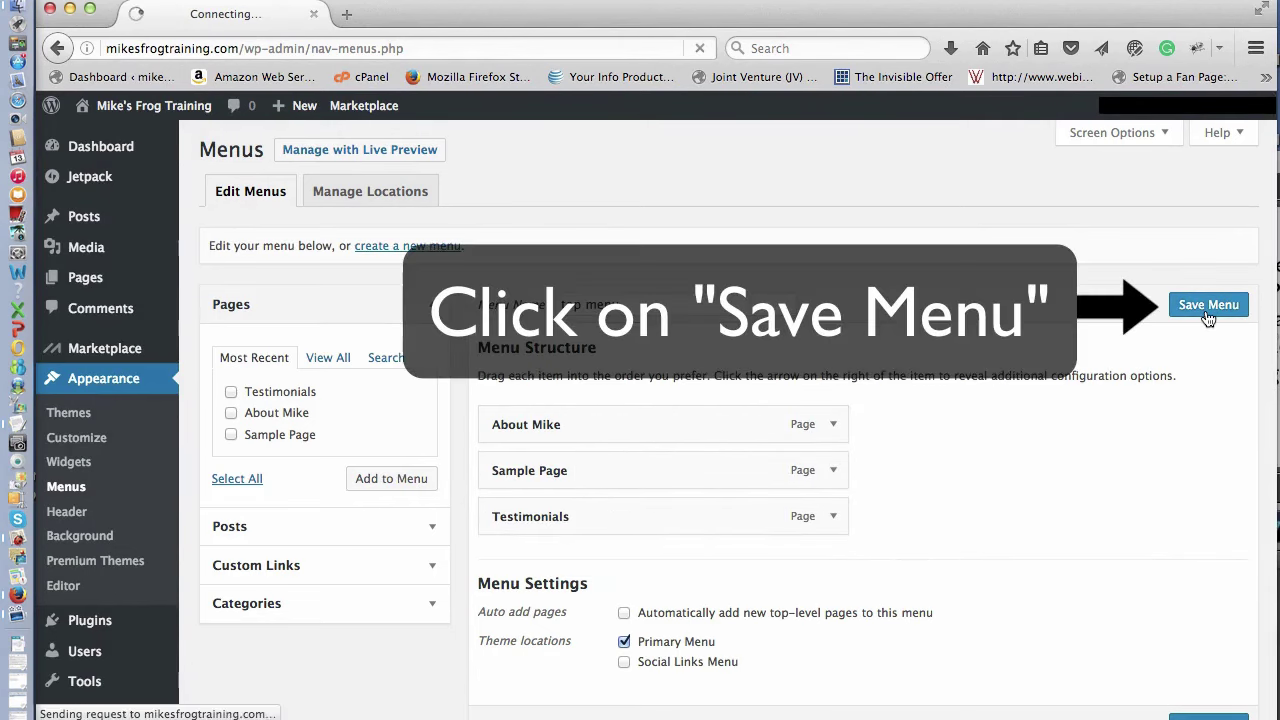
click(103, 138)
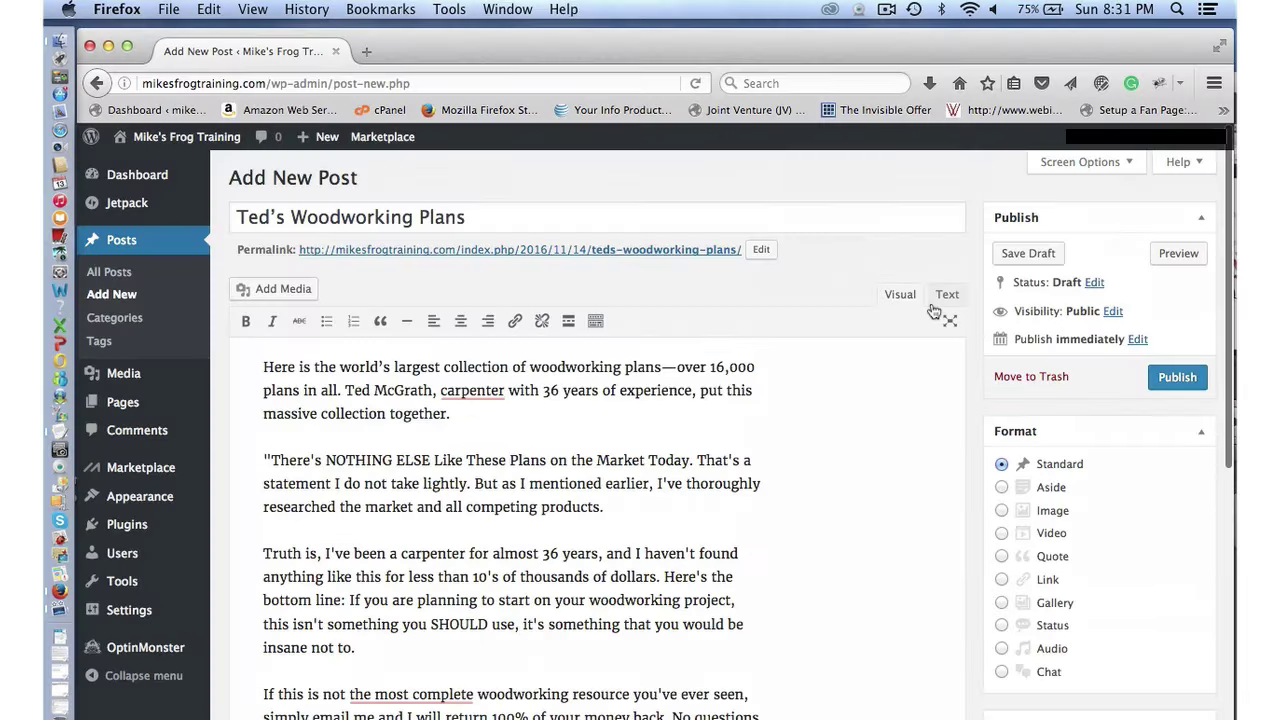
Link the "Learn More Here" text in the "Ted's Woodworking Plans" post to the copied hop.clickbank.net affiliate URL, and publish the post
scroll(933, 311, down, 5)
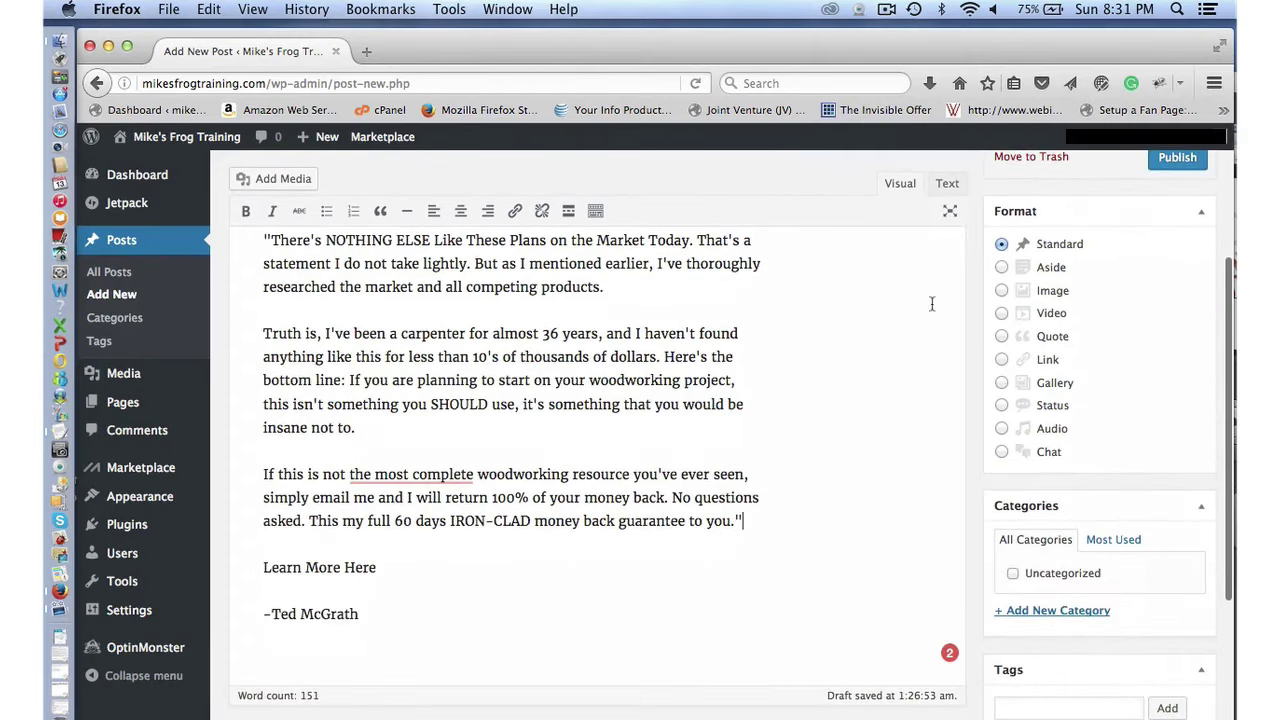
drag(262, 567, 381, 567)
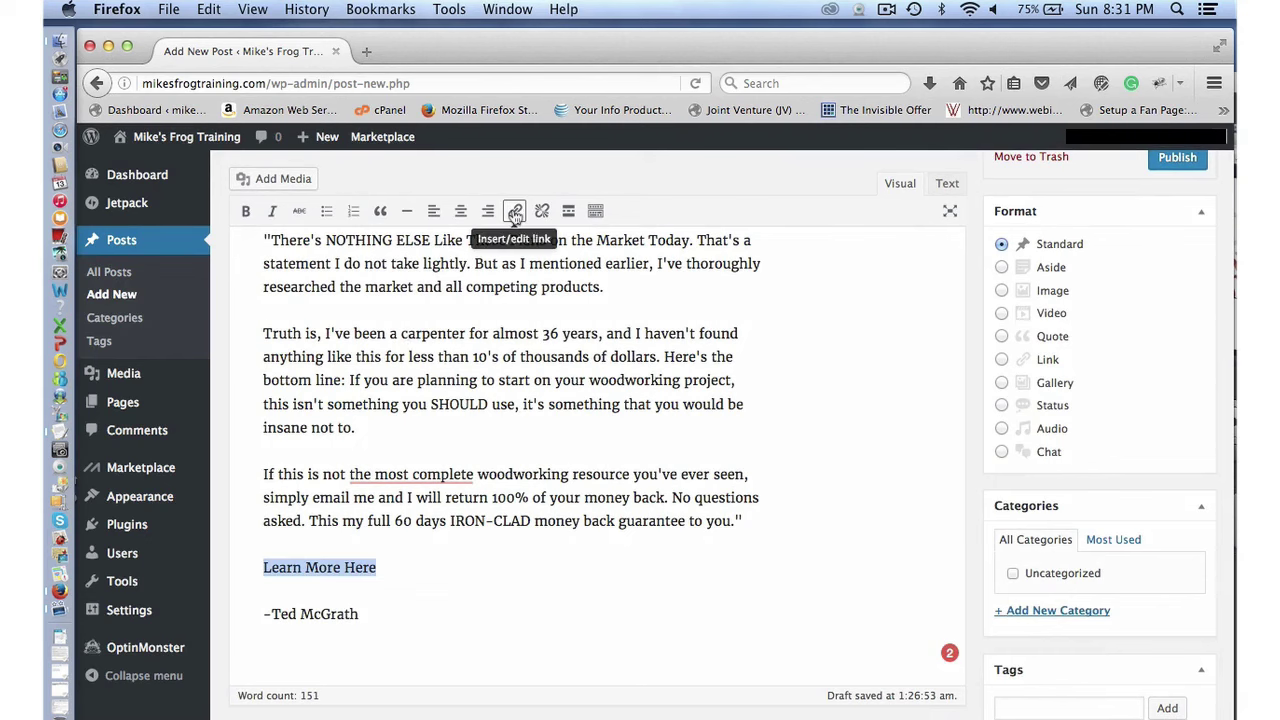
click(514, 212)
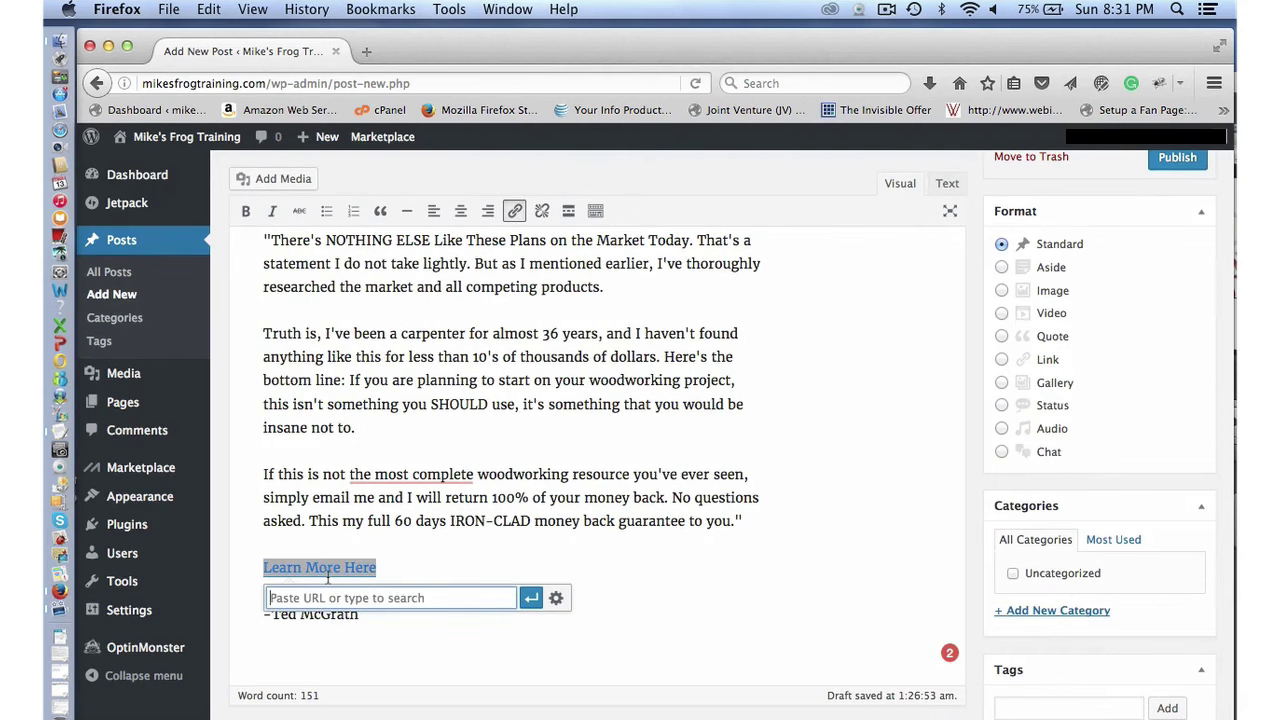
key(super+v)
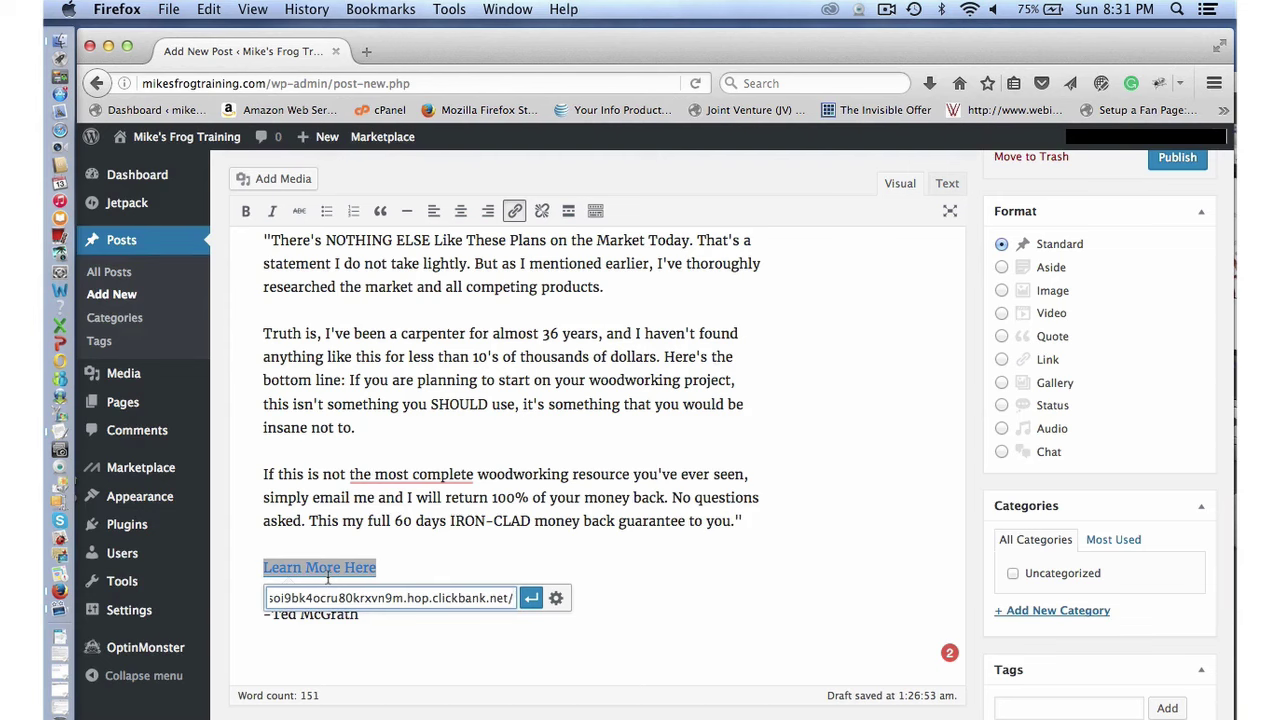
click(531, 598)
scroll(1042, 312, up, 3)
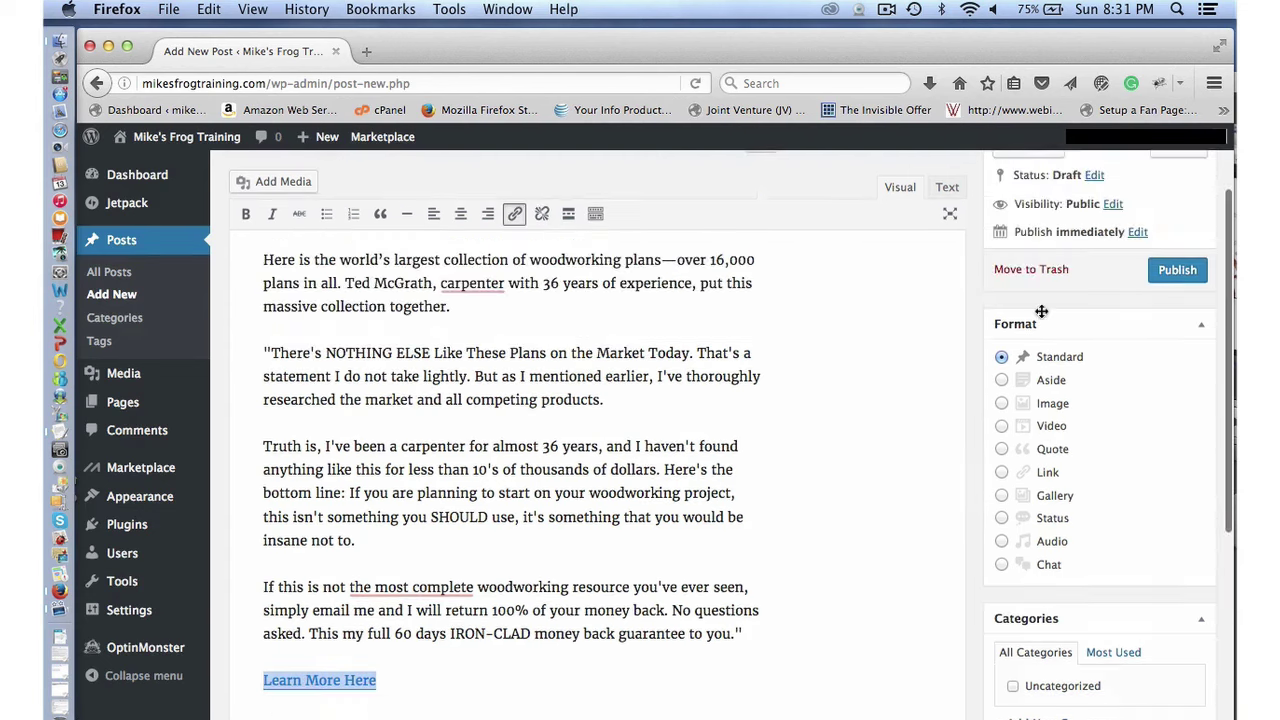
click(1178, 271)
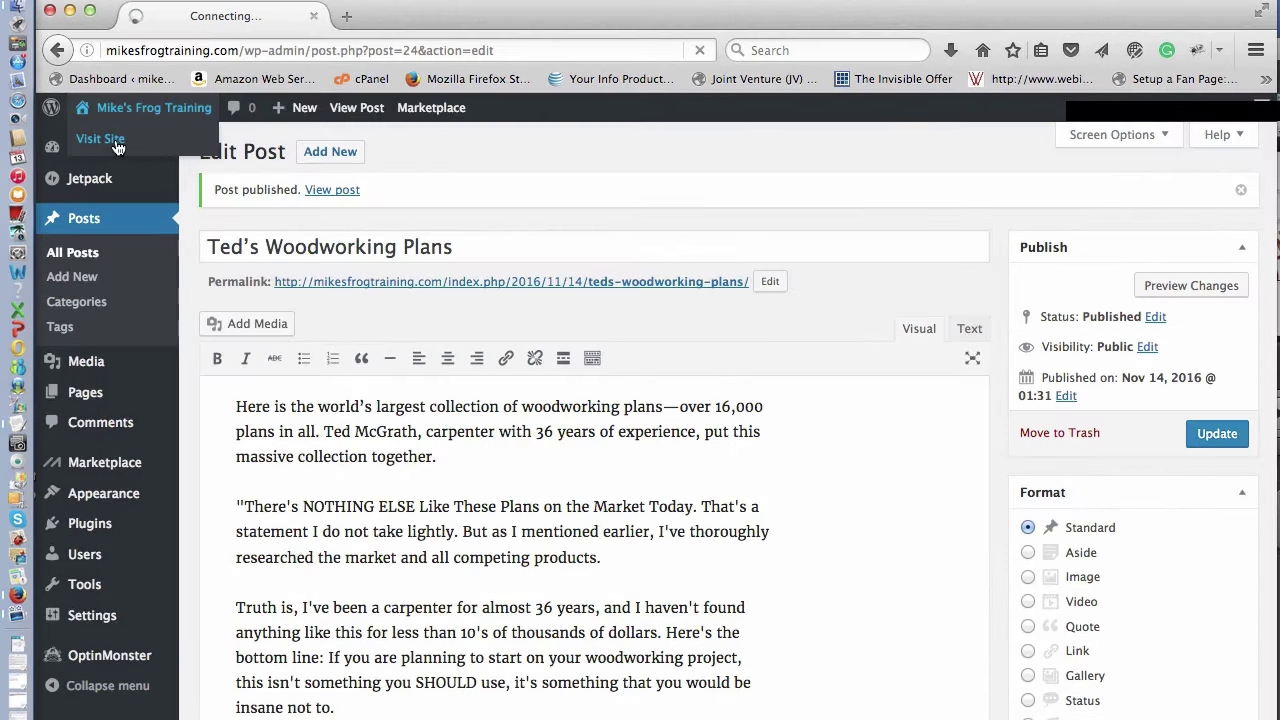
Visit the live site, find the "Ted's Woodworking Plans" post and test its "Learn More Here" link
click(152, 163)
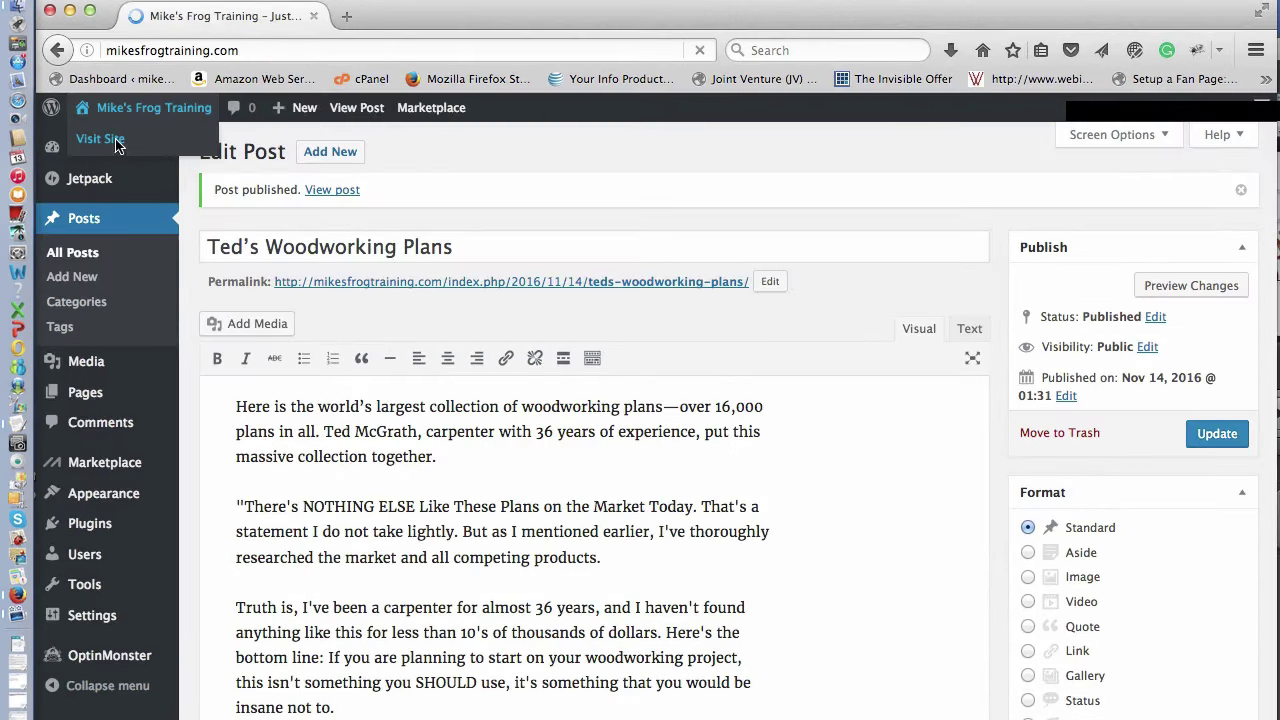
scroll(115, 145, down, 15)
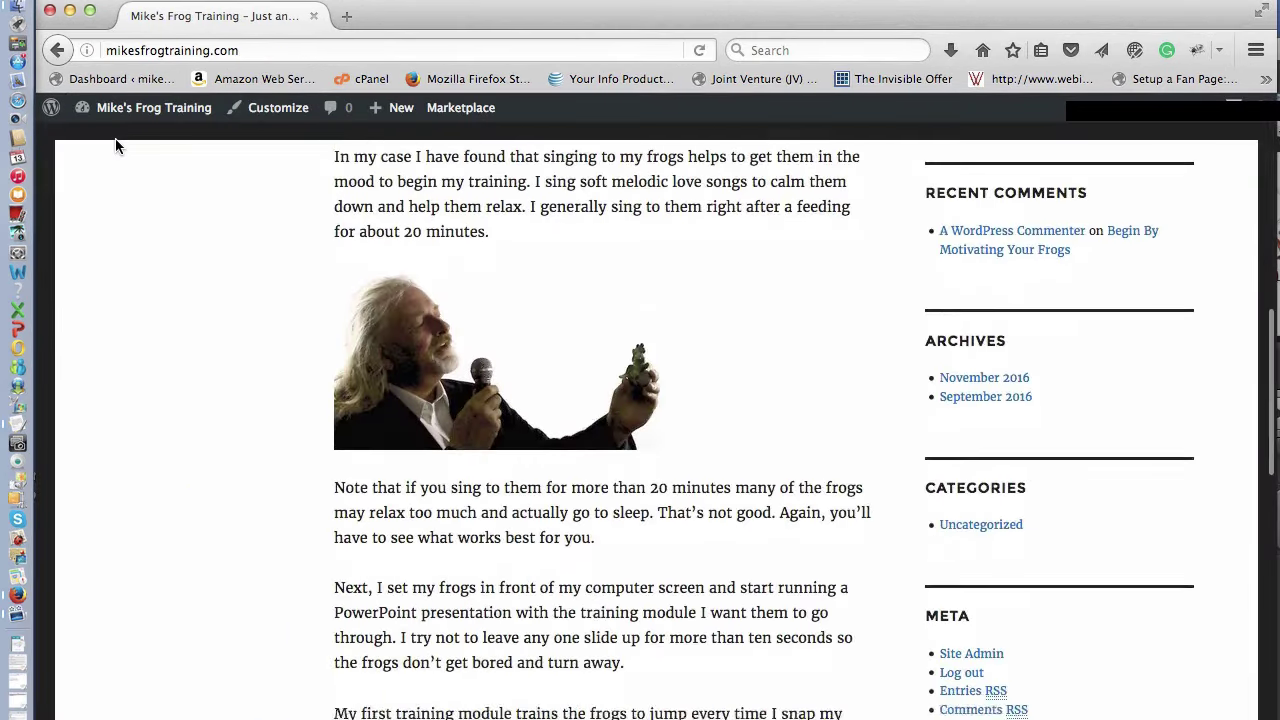
scroll(115, 145, down, 8)
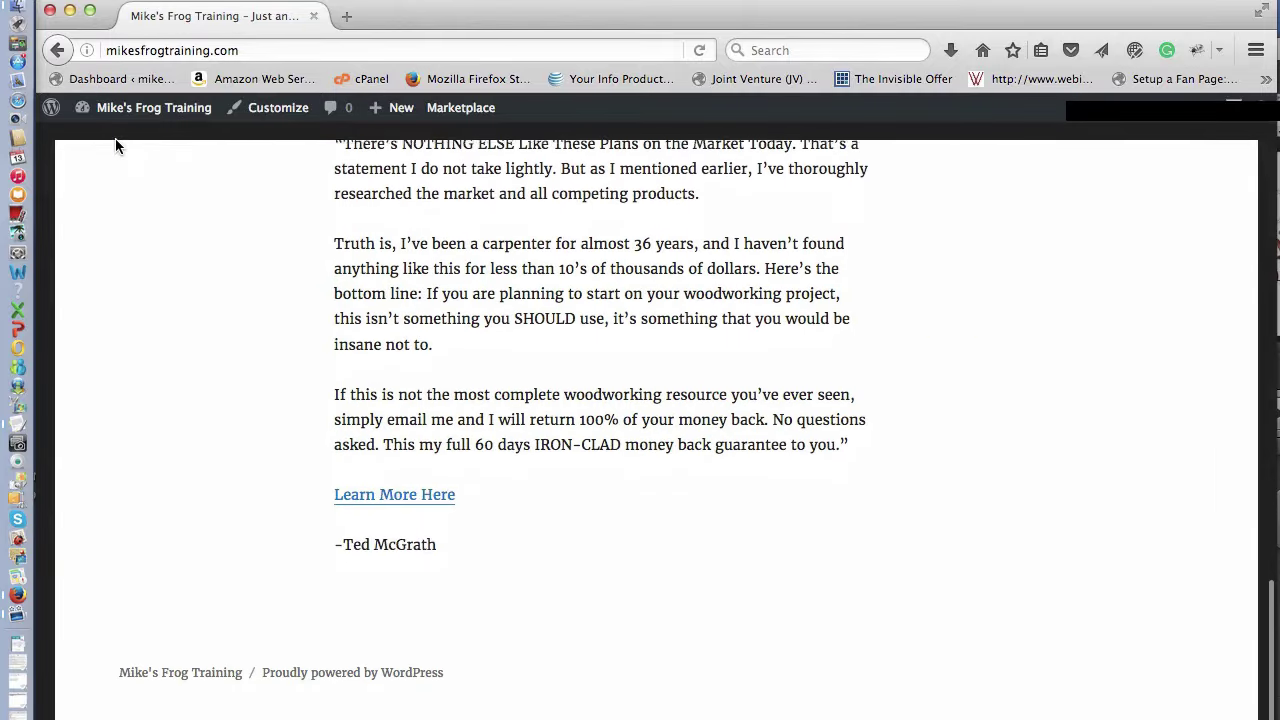
click(437, 488)
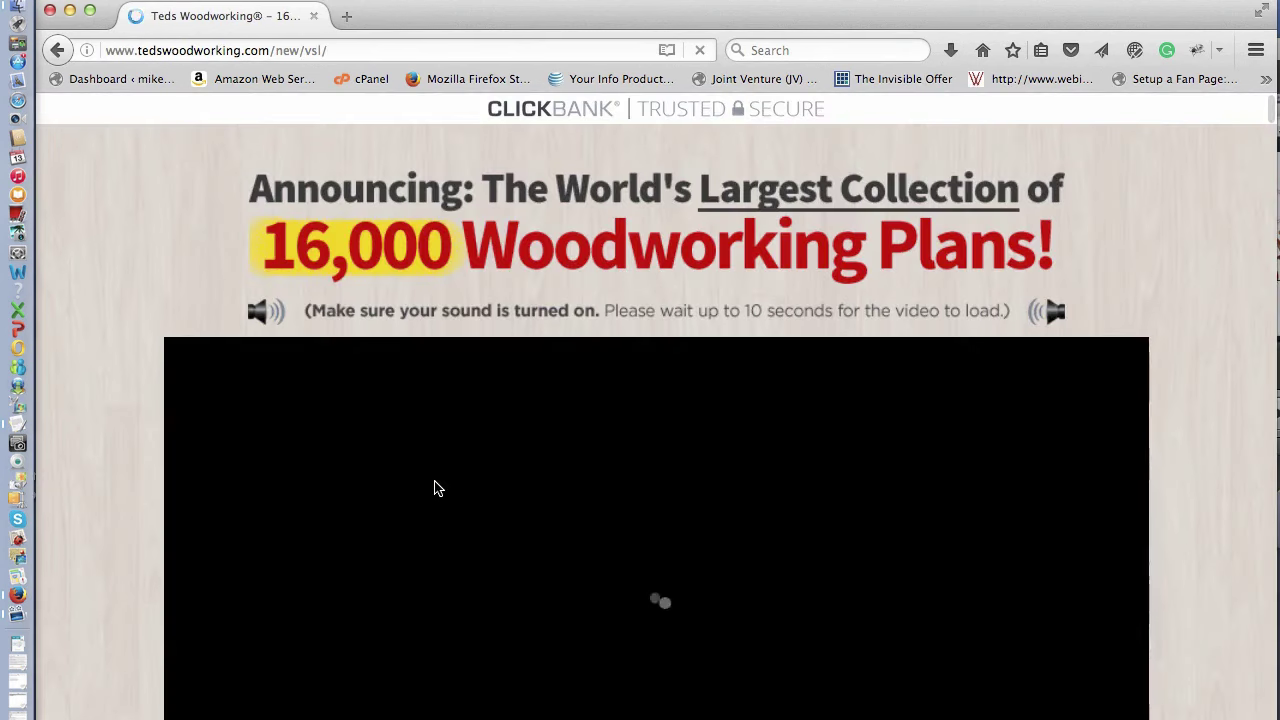
Open the affiliate resources page of Ted's site and copy the 728x90.gif banner's HTML code into a blank text document
scroll(437, 488, down, 10)
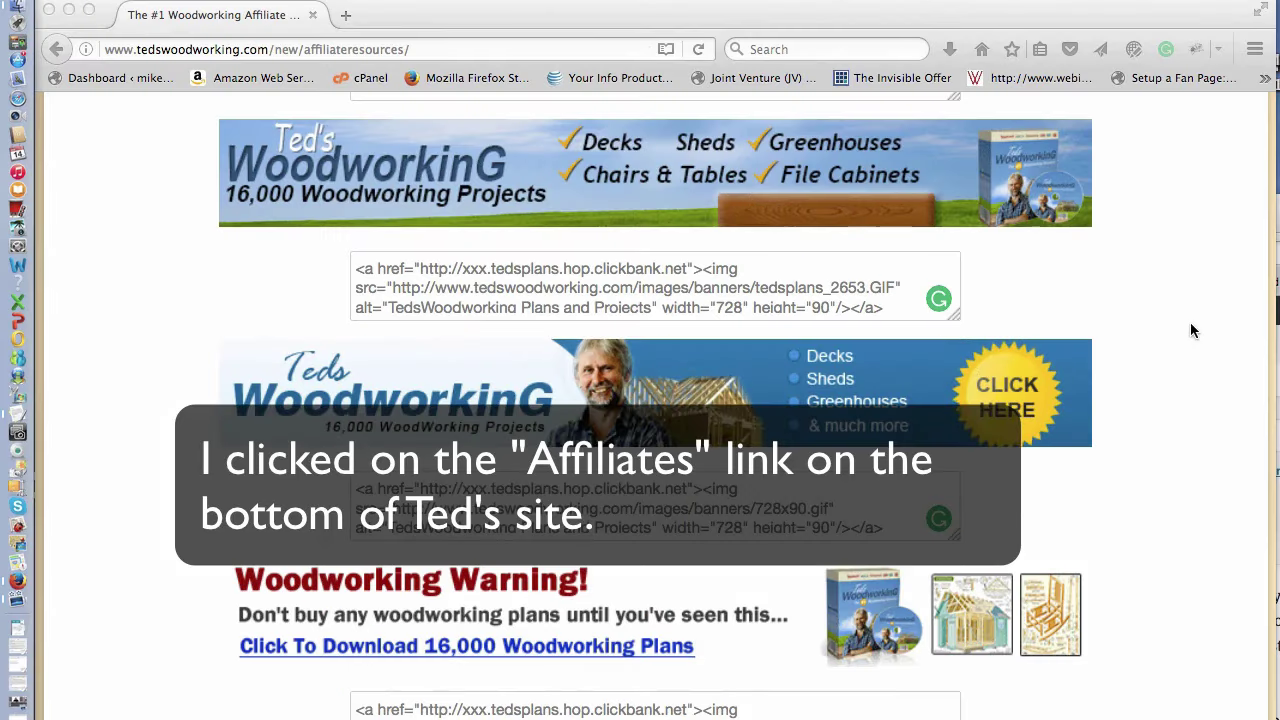
click(635, 507)
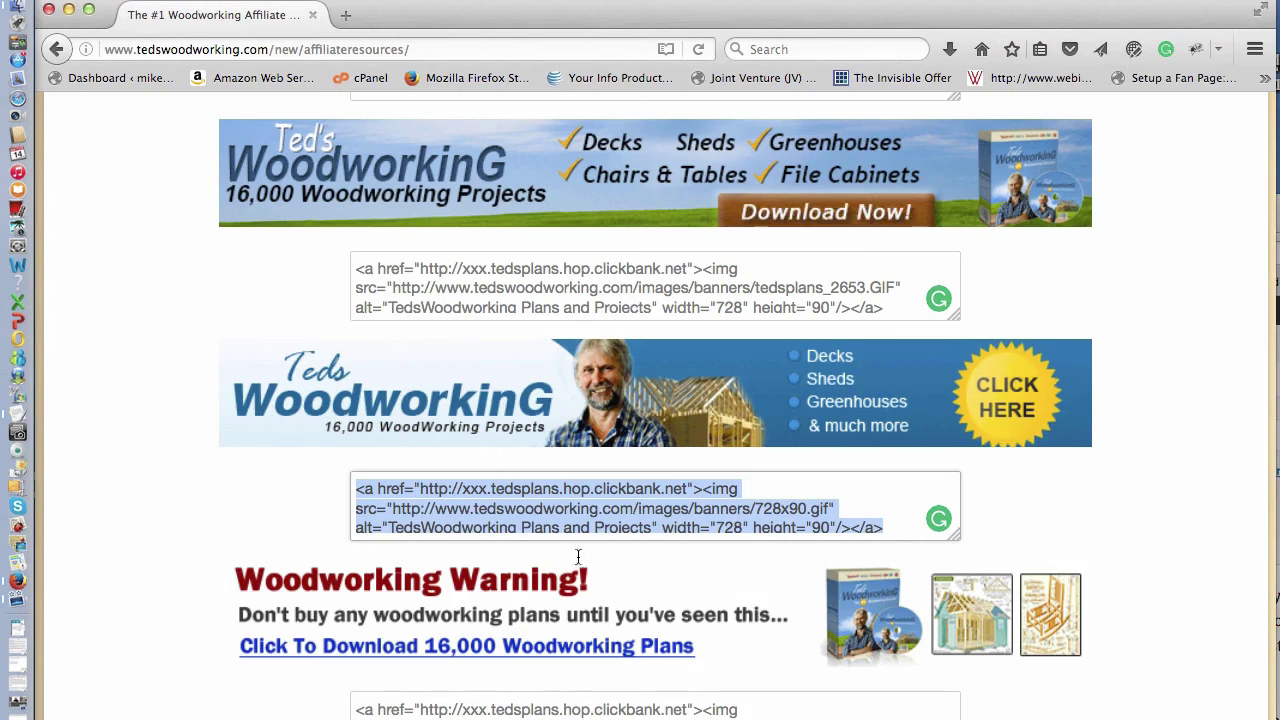
click(17, 713)
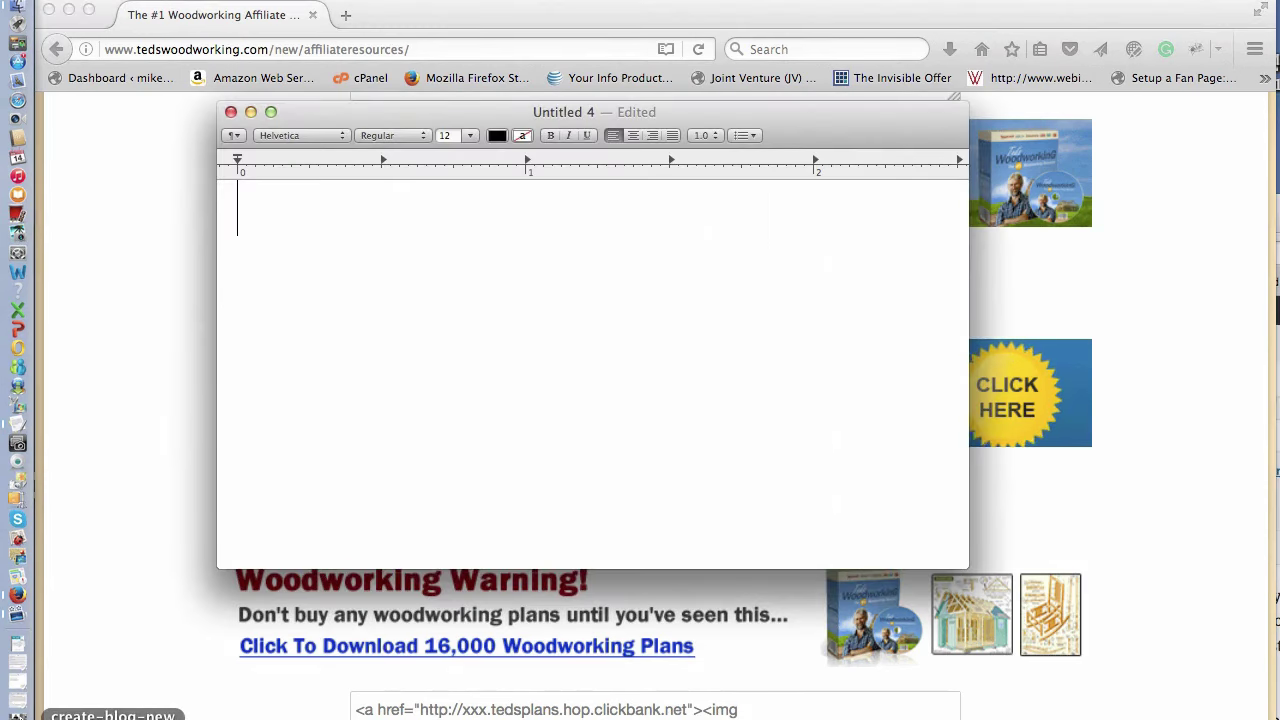
key(super+v)
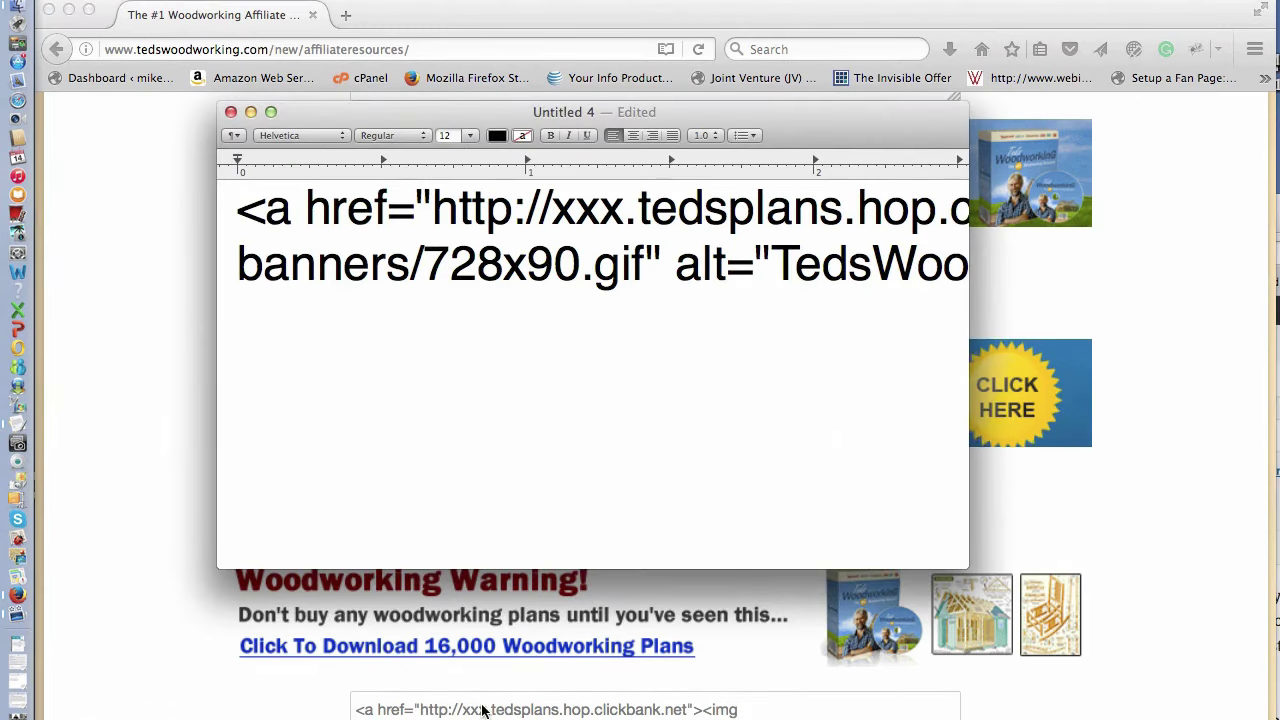
Replace the xxx placeholder in the banner code with the affiliate ID "tipec" and copy the complete code
double_click(622, 208)
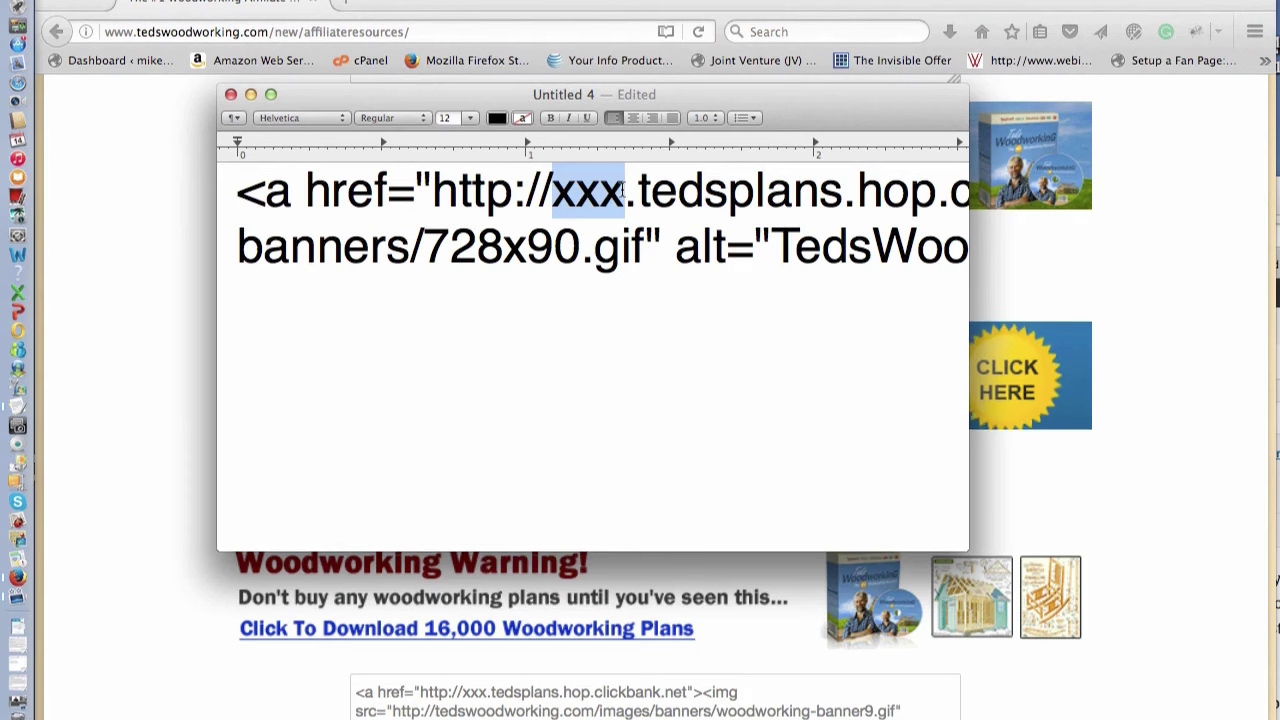
text(tipec)
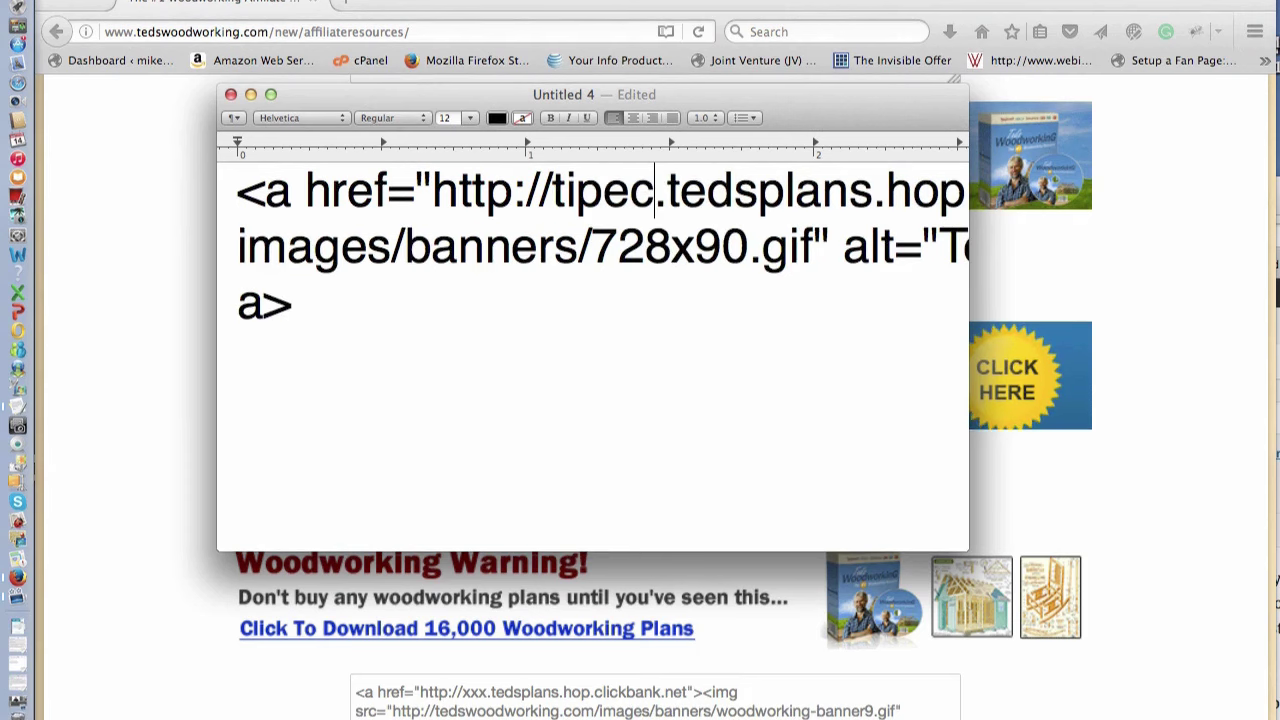
key(super+a)
scroll(367, 267, right, 5)
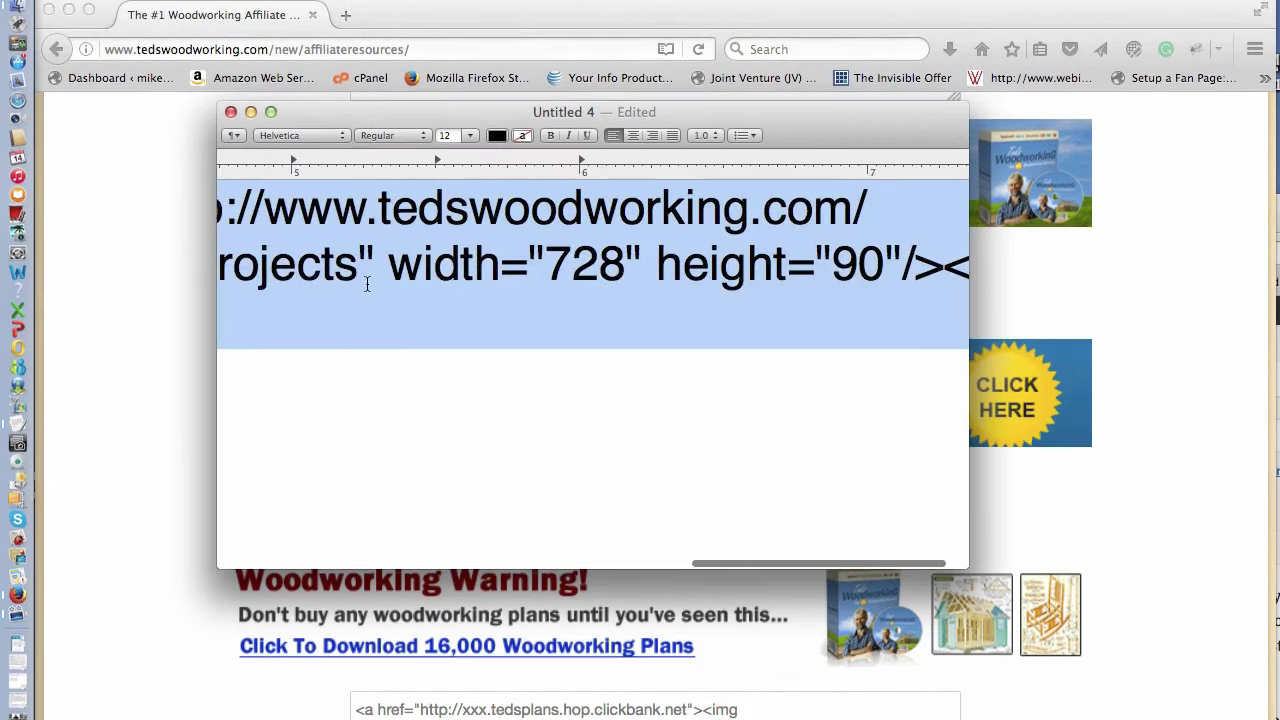
scroll(367, 267, left, 6)
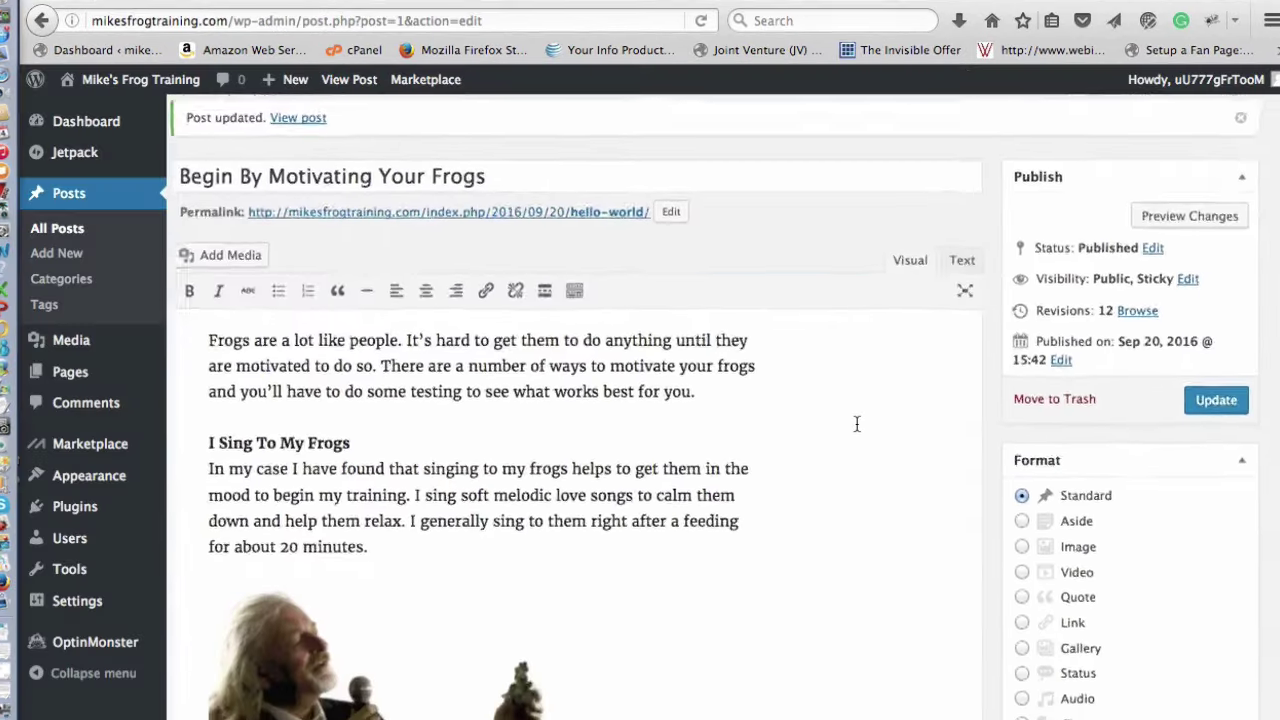
Paste the banner code at the end of the "Begin By Motivating Your Frogs" post's HTML source and update the post
scroll(855, 423, down, 10)
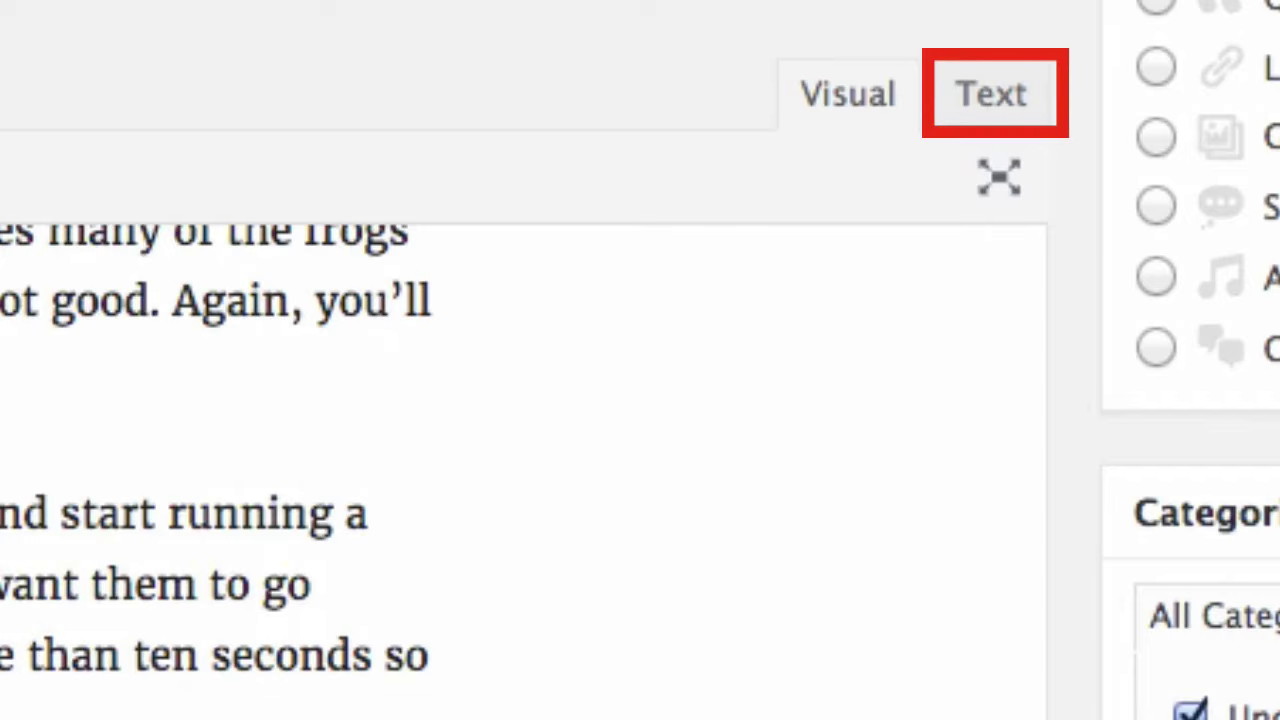
click(990, 93)
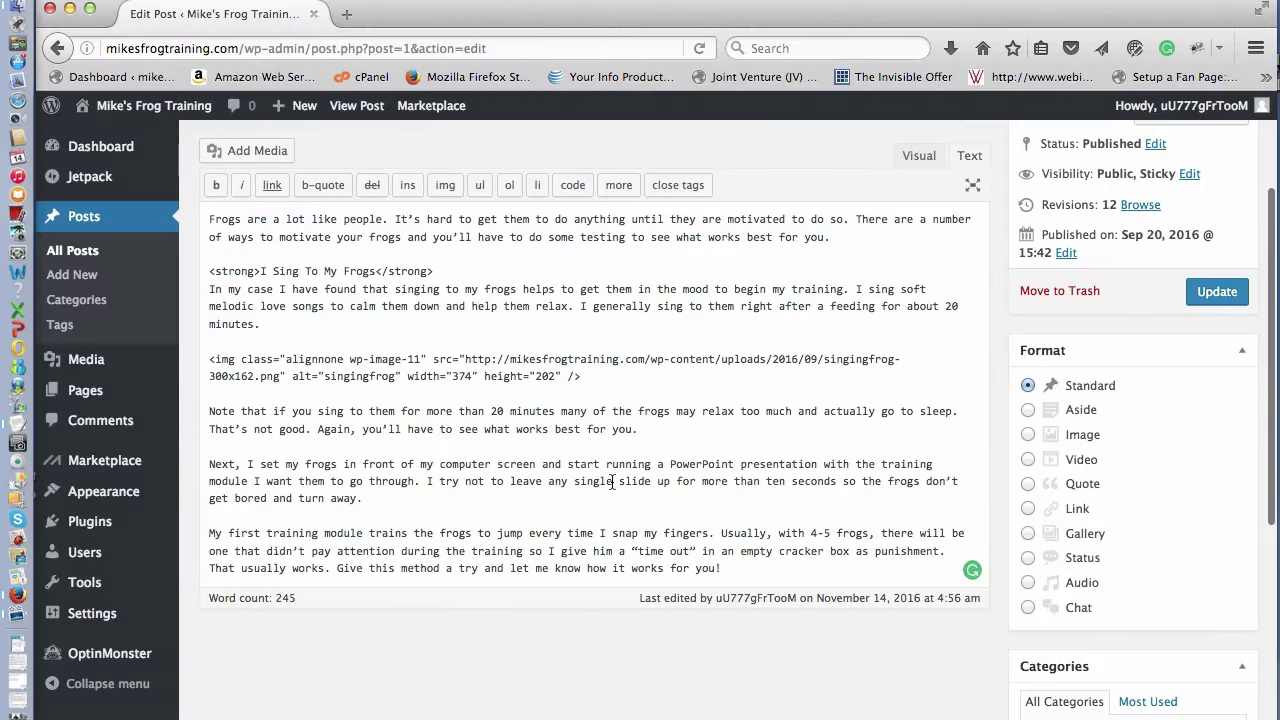
scroll(611, 480, down, 5)
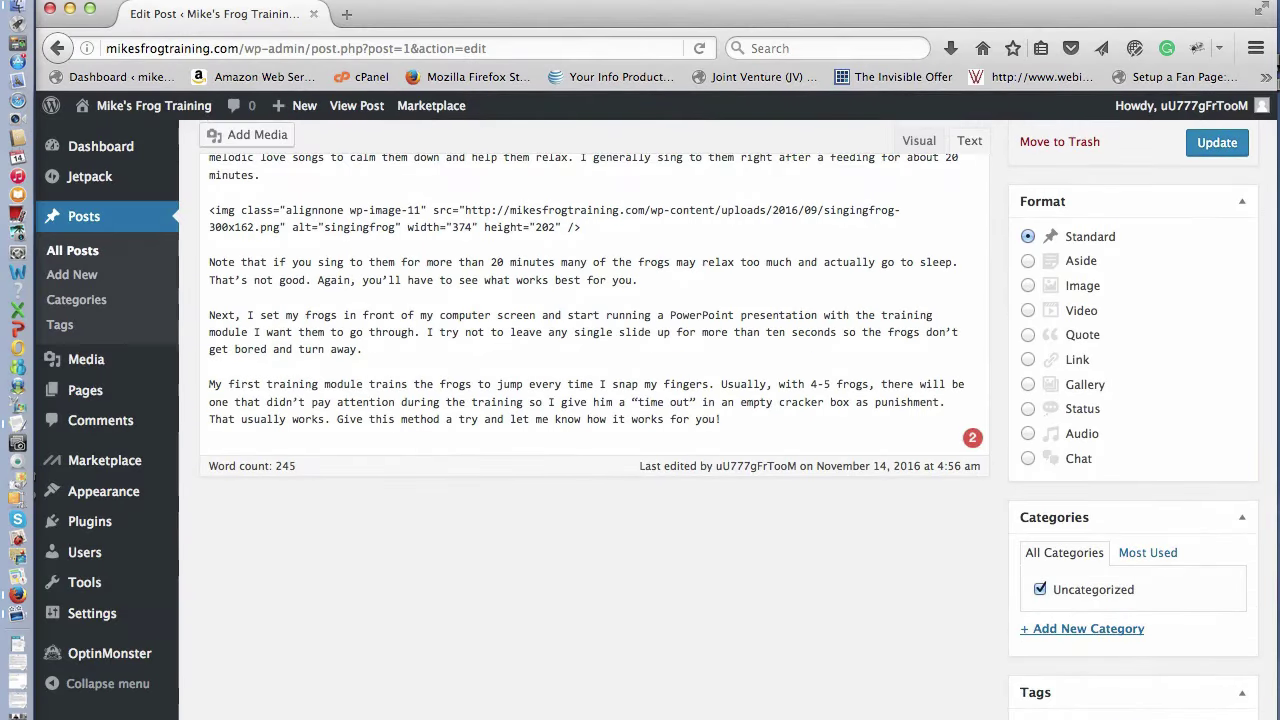
text(<a href="http://tipec.tedsplans.hop.clickbank.net"><img src="http://www.tedswoodworking.com/images/banners/728x90.gif" alt="TedsWoodworking Plans and Projects" width="728" height="90"/></a>)
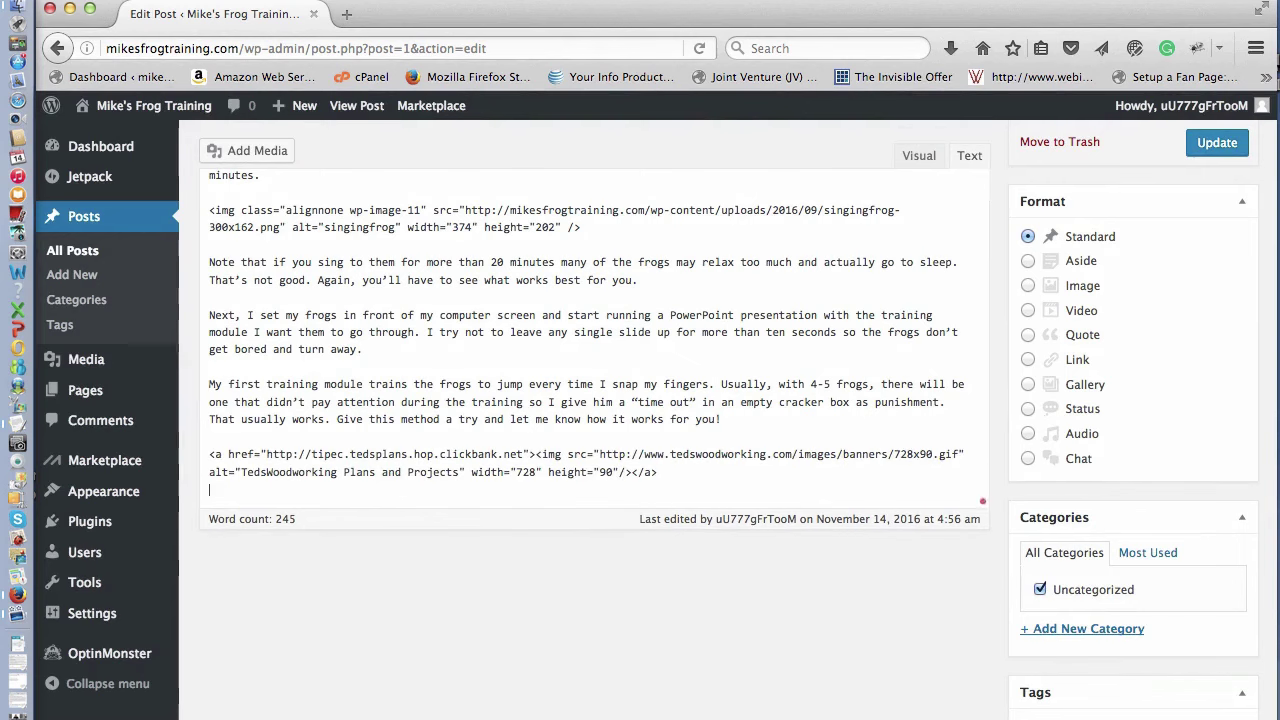
click(1218, 143)
Visit the live site, follow the Ted's Woodworking banner through to the ClickBank order form, and check the affiliate credited in its footer
mouse_move(110, 137)
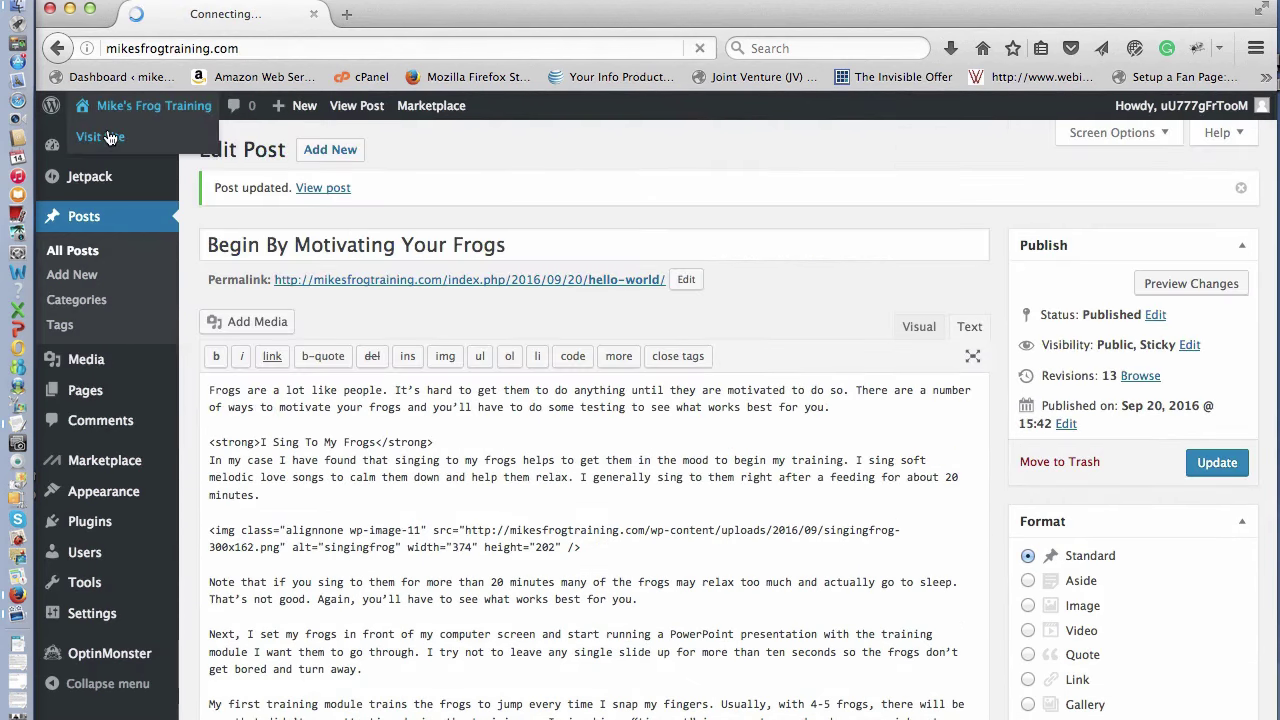
scroll(555, 230, down, 15)
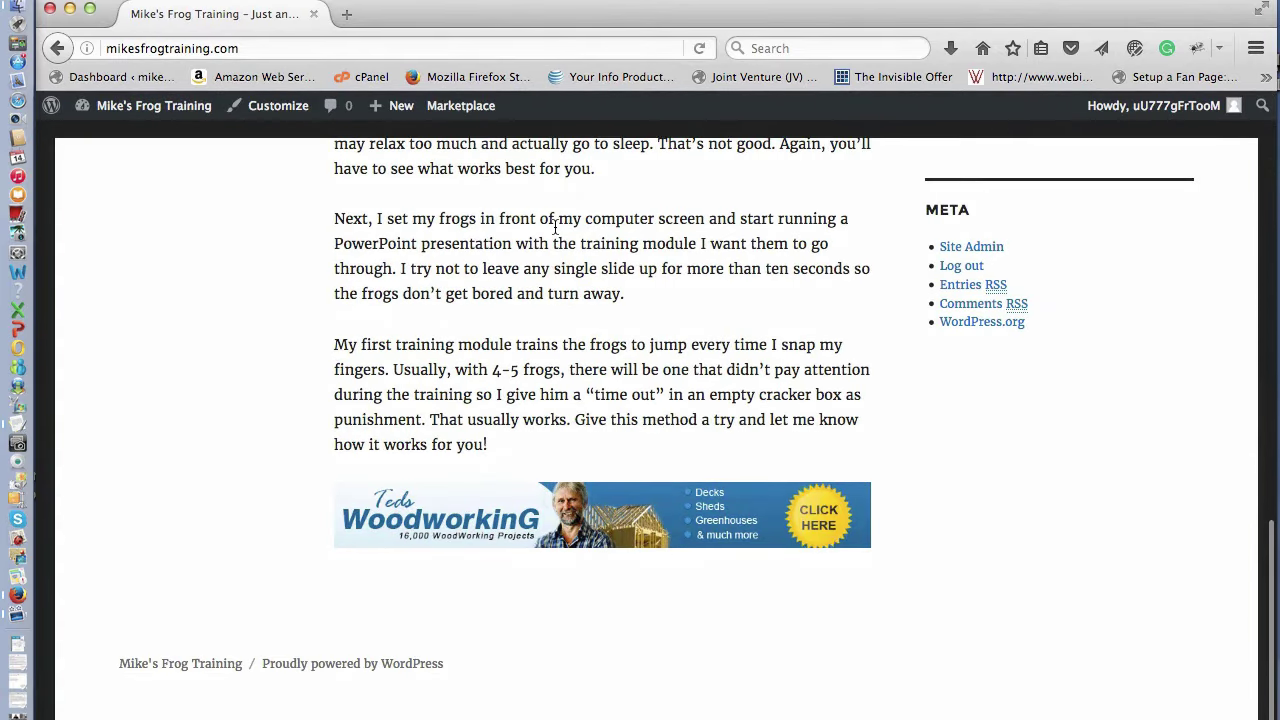
click(612, 530)
scroll(634, 480, down, 15)
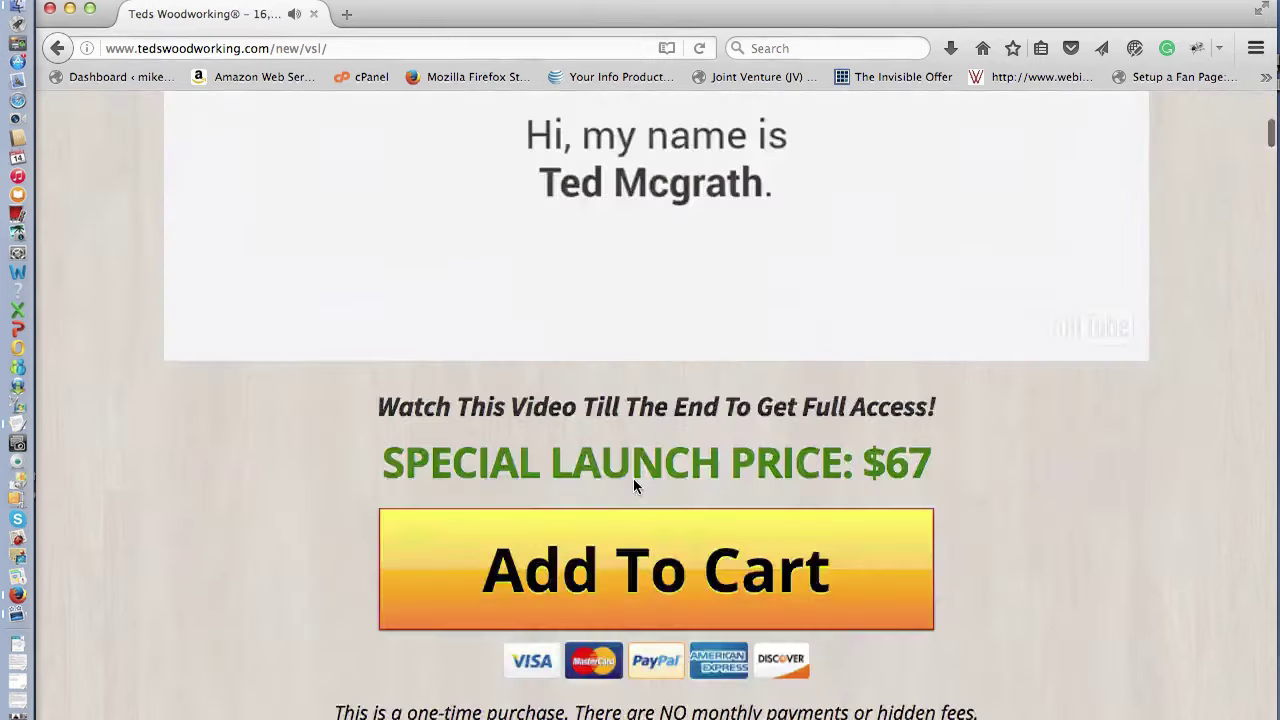
click(674, 256)
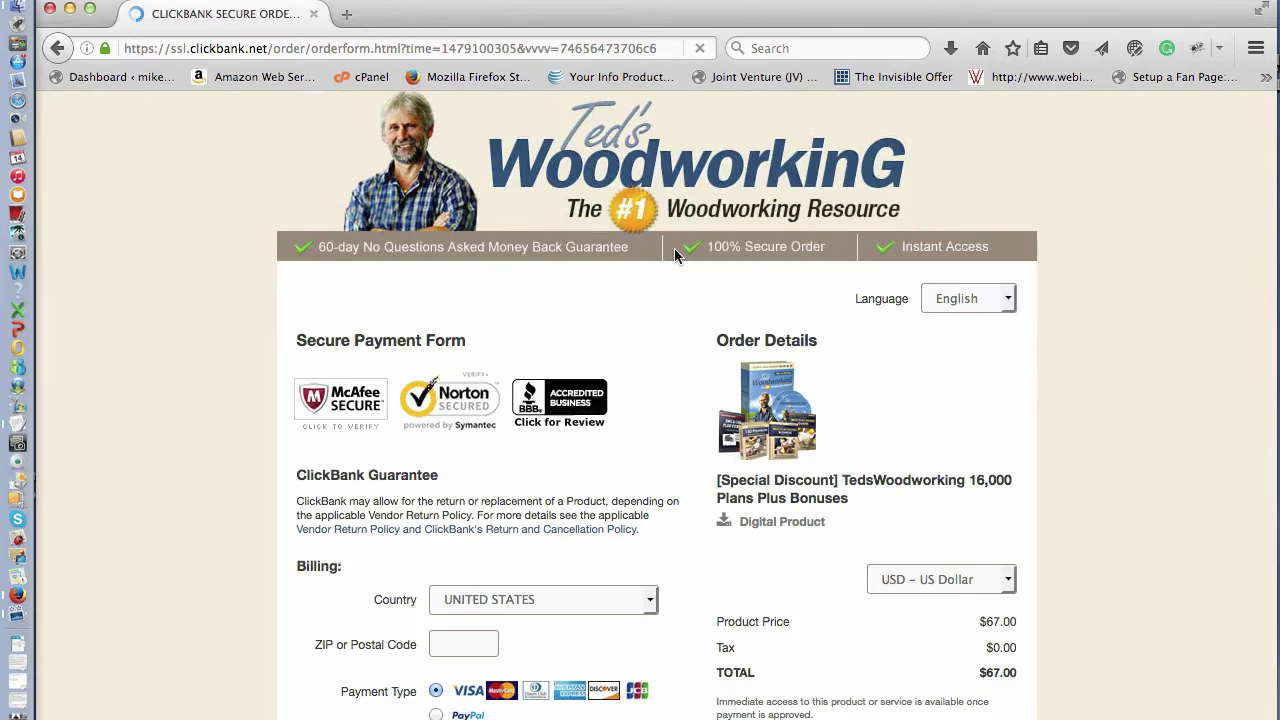
scroll(1163, 490, down, 10)
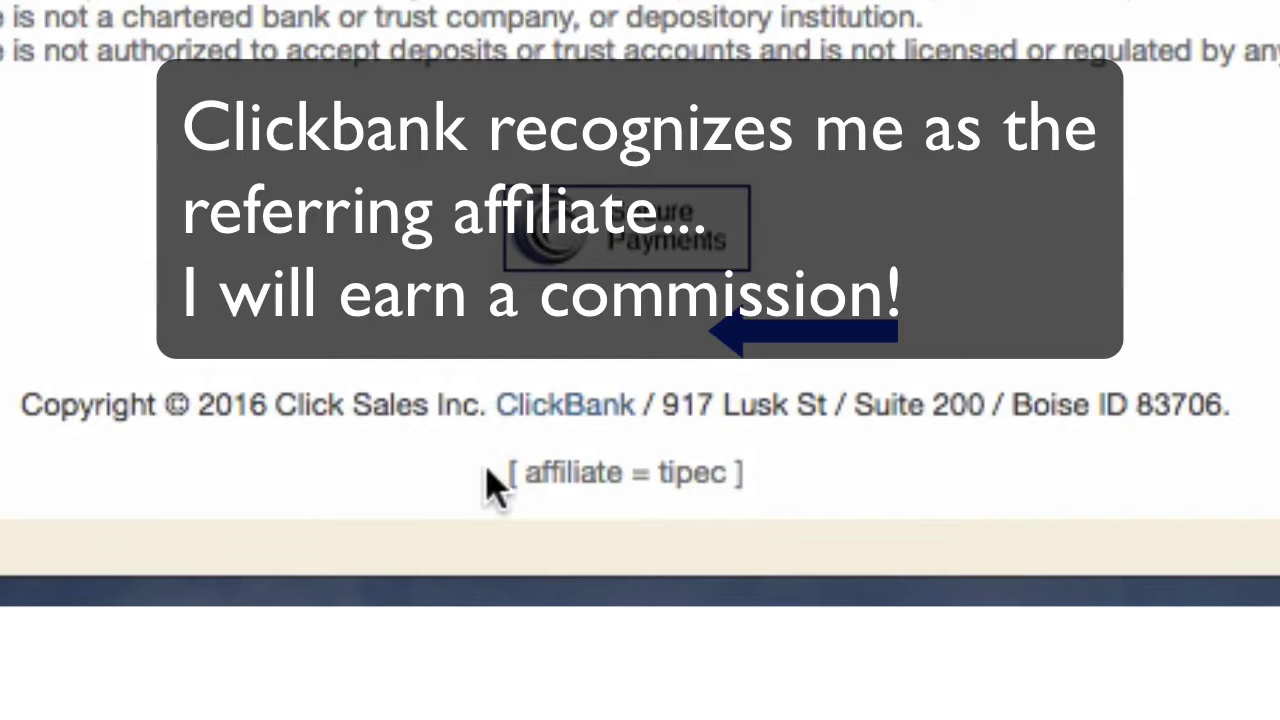
drag(486, 466, 778, 478)
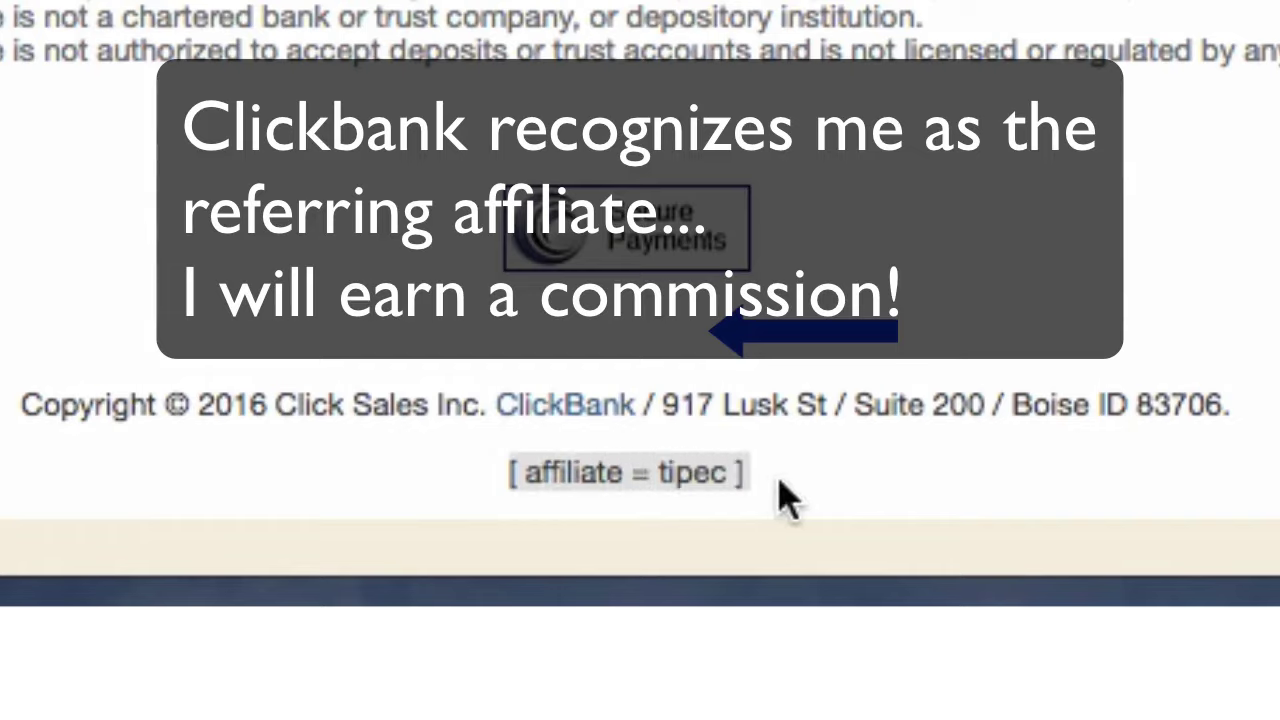
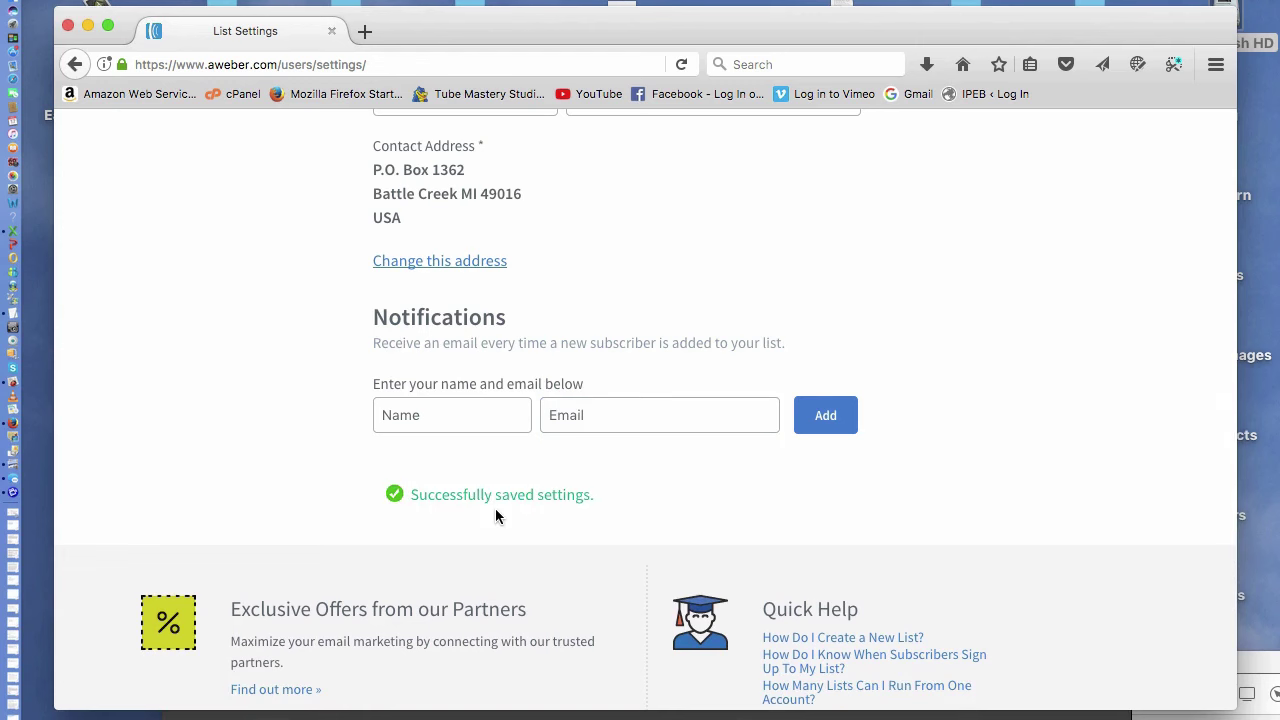
scroll(495, 508, up, 6)
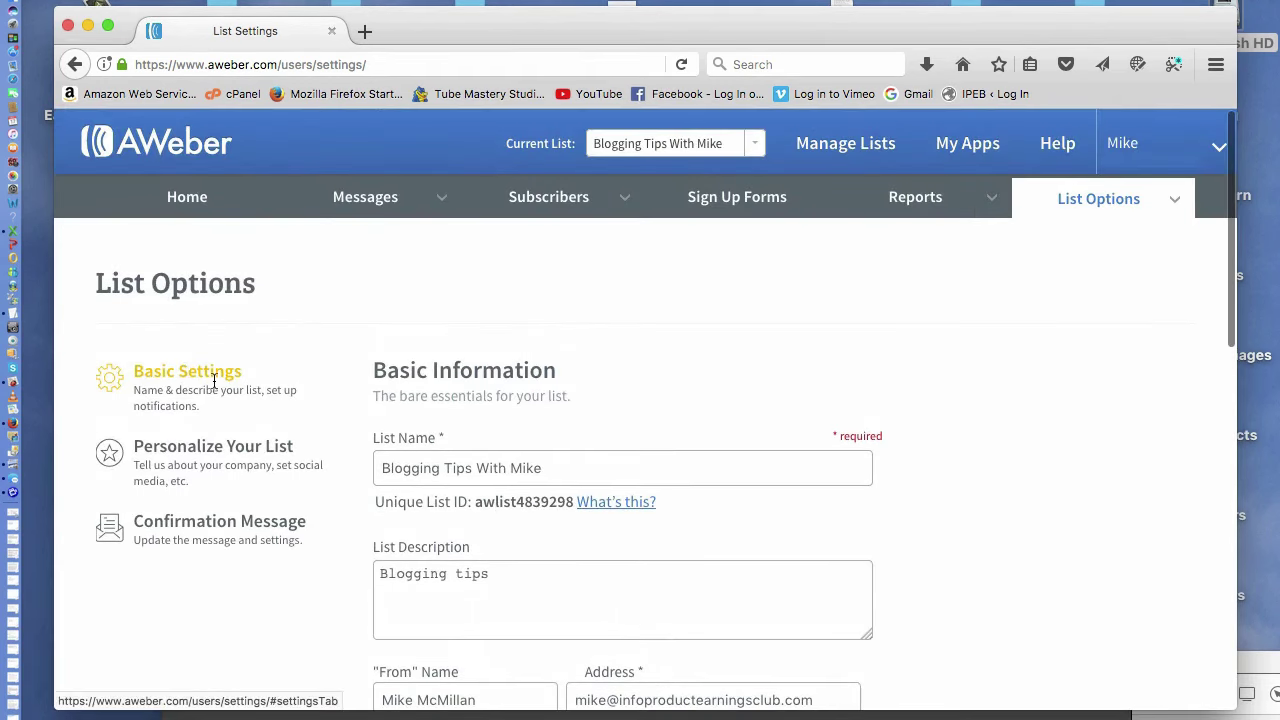
click(190, 523)
scroll(708, 441, down, 5)
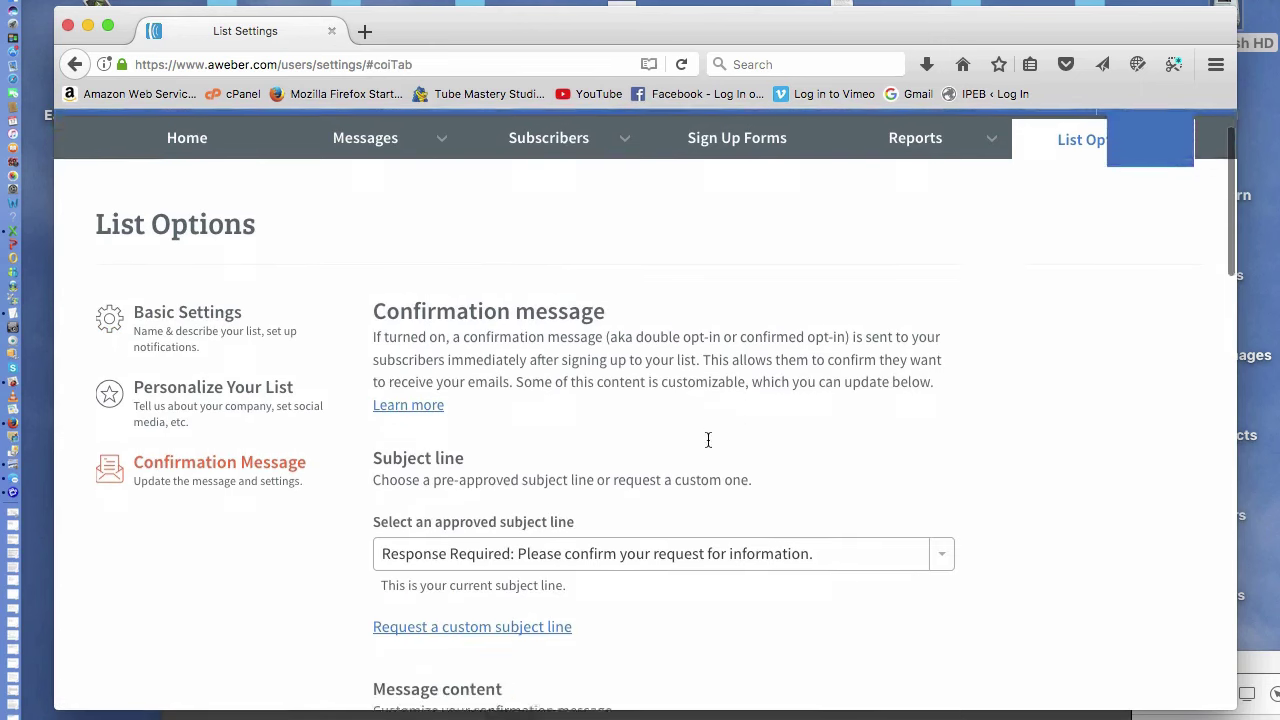
scroll(708, 446, down, 7)
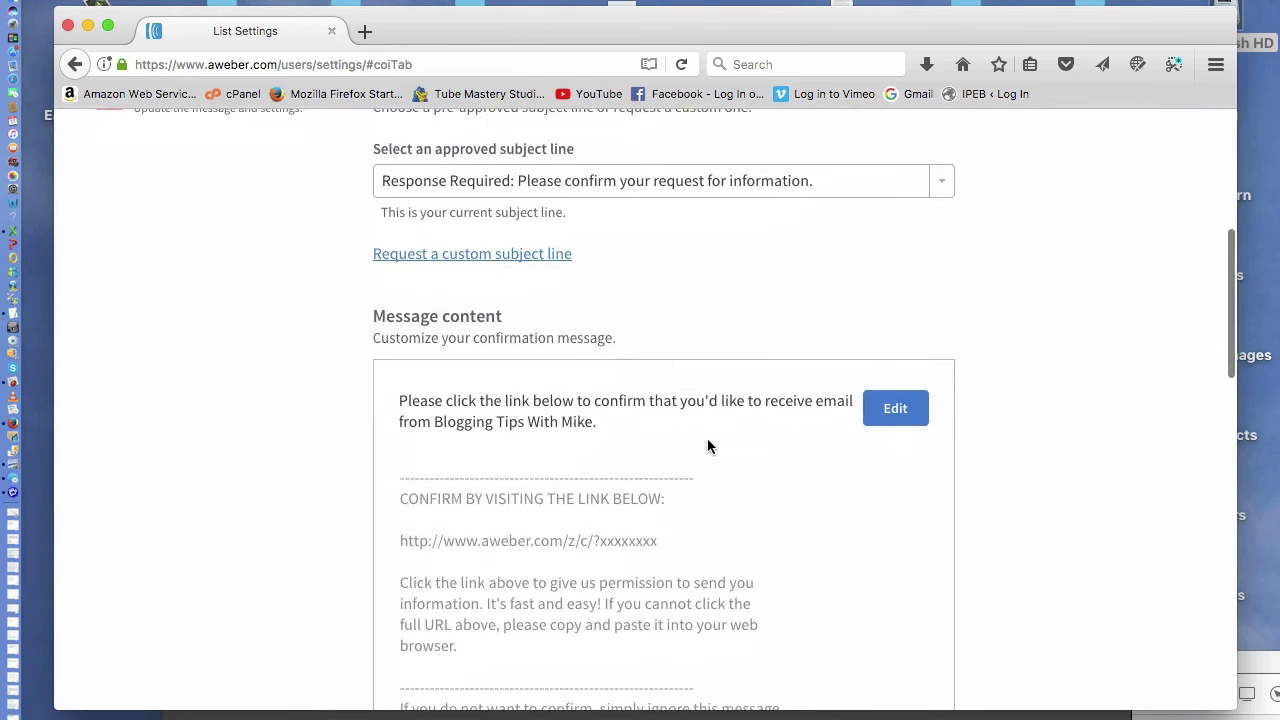
scroll(708, 446, down, 6)
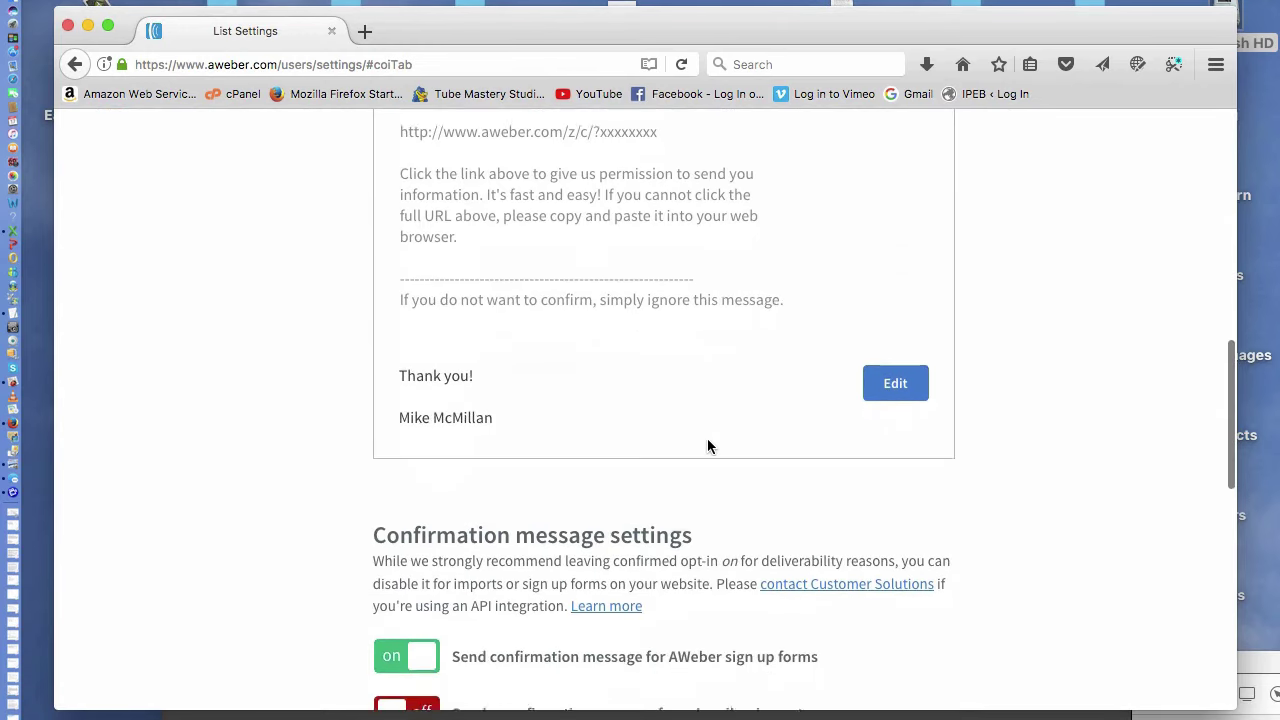
scroll(708, 440, down, 2)
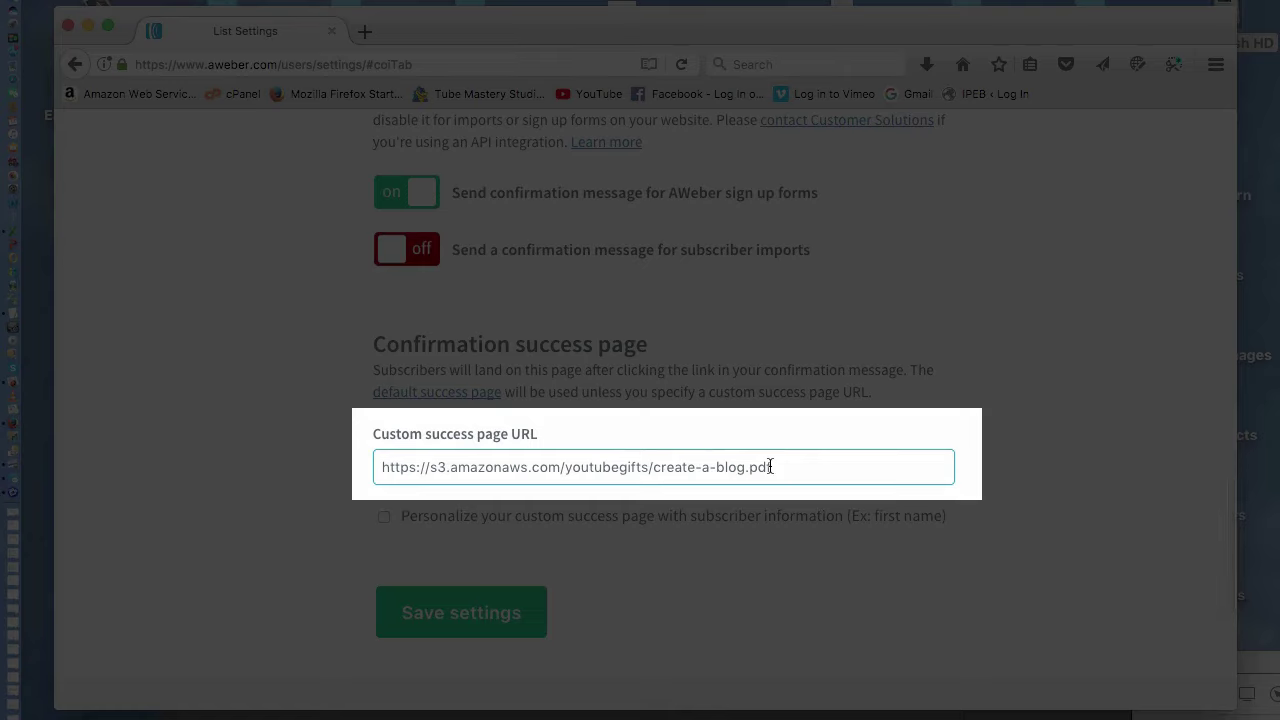
drag(770, 466, 374, 466)
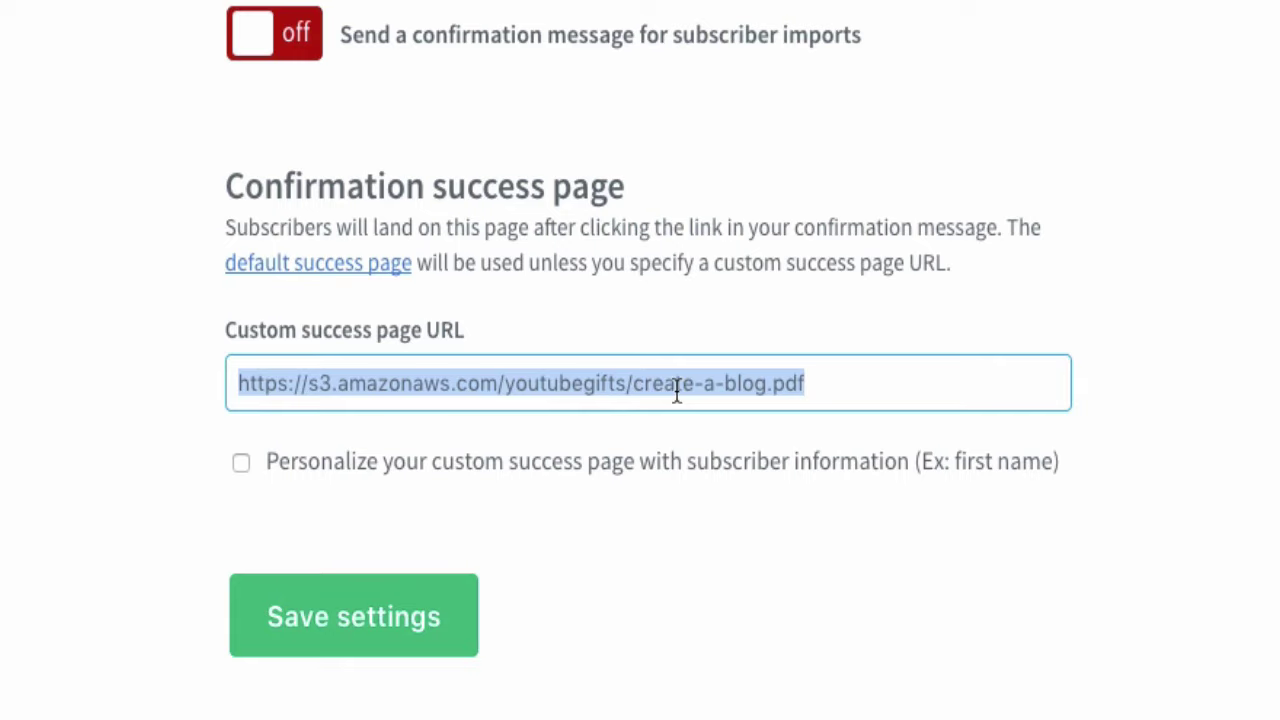
click(390, 632)
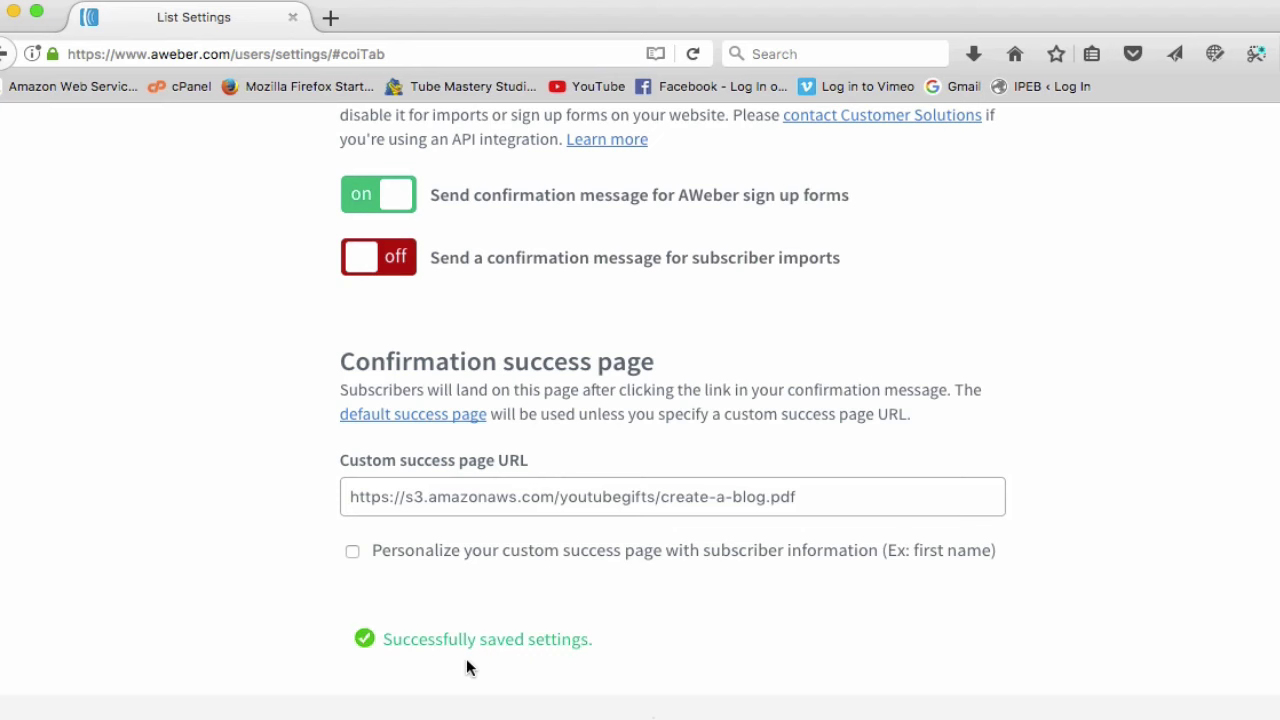
Start creating a new sign up form for the "Blogging Tips With Mike" list
scroll(466, 658, up, 20)
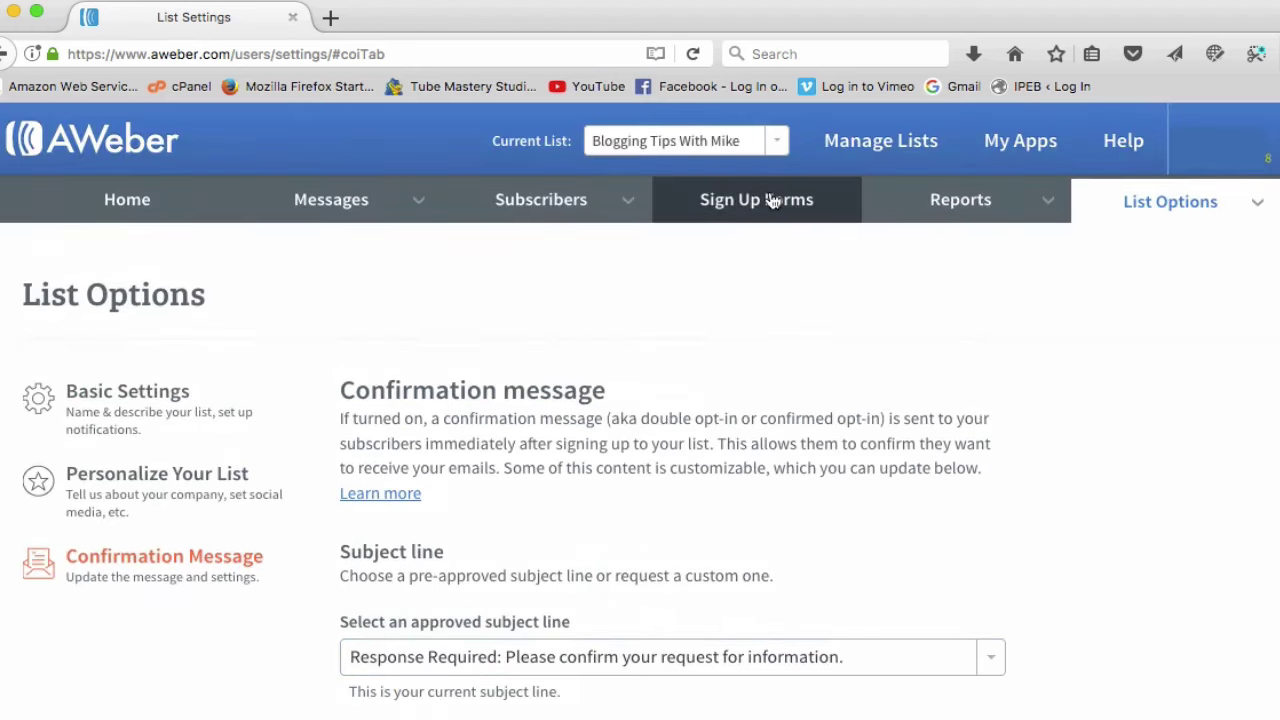
click(773, 201)
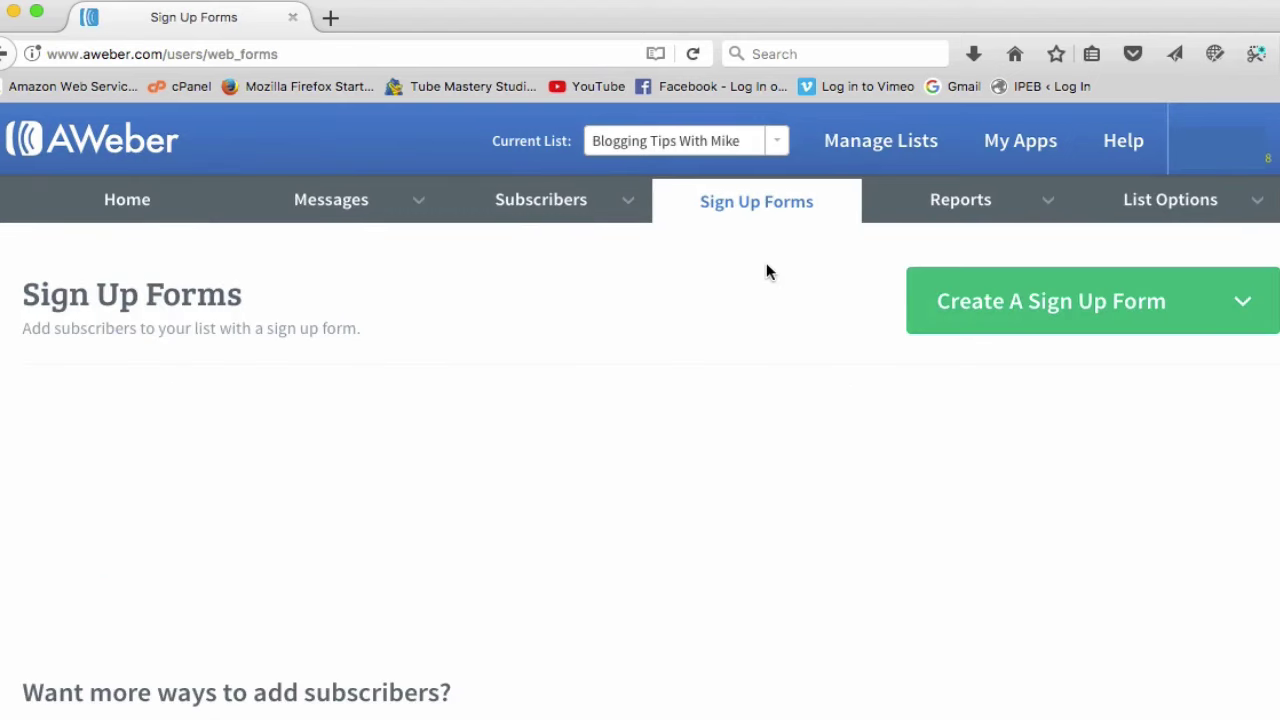
click(1243, 304)
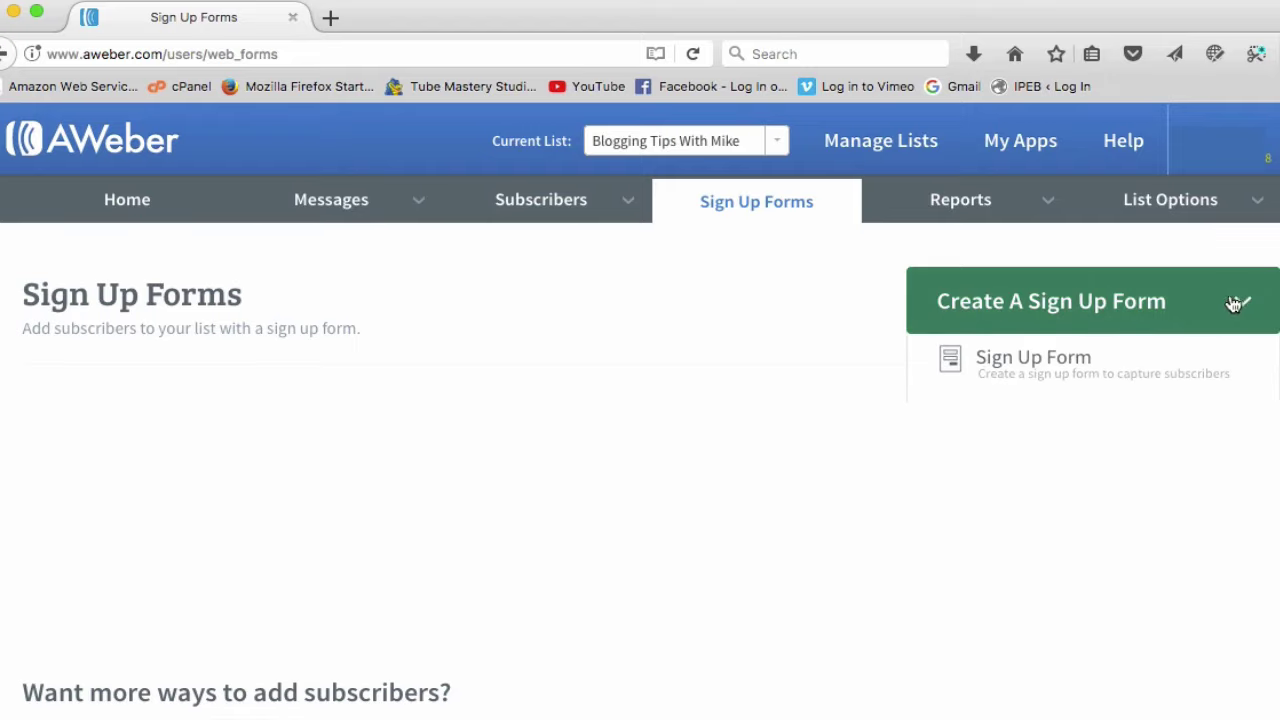
click(1037, 369)
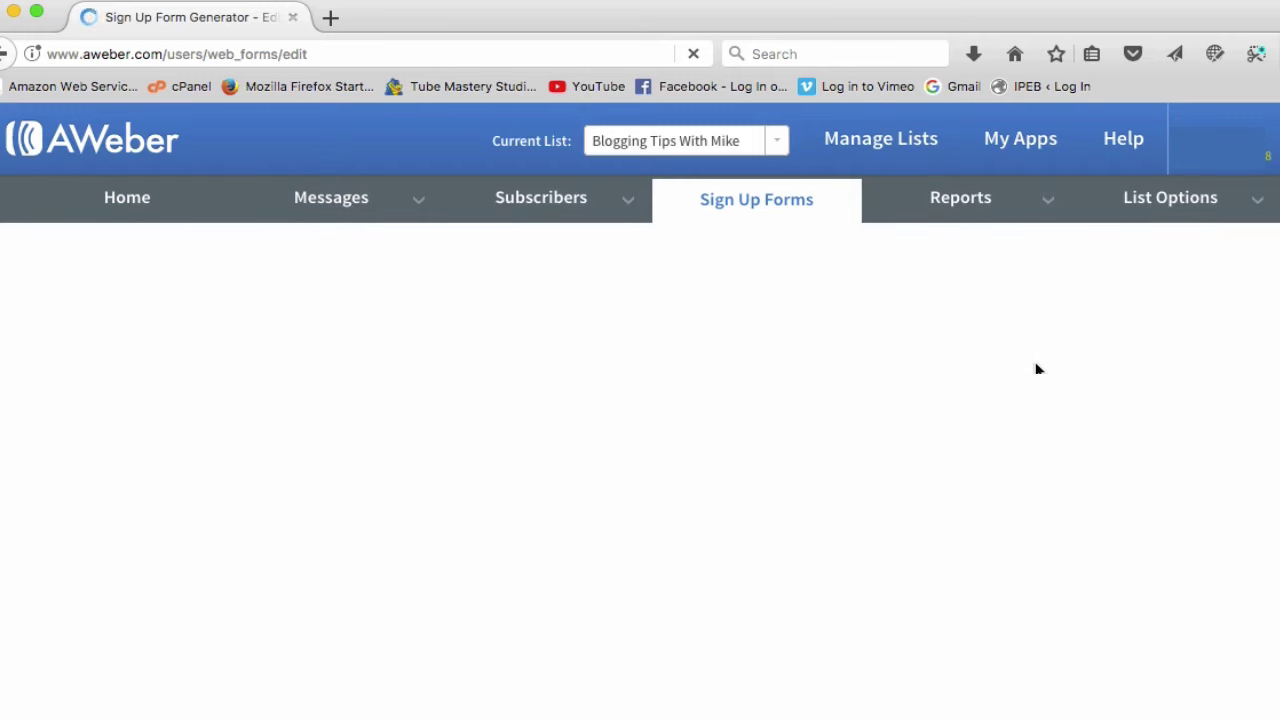
scroll(1037, 369, down, 3)
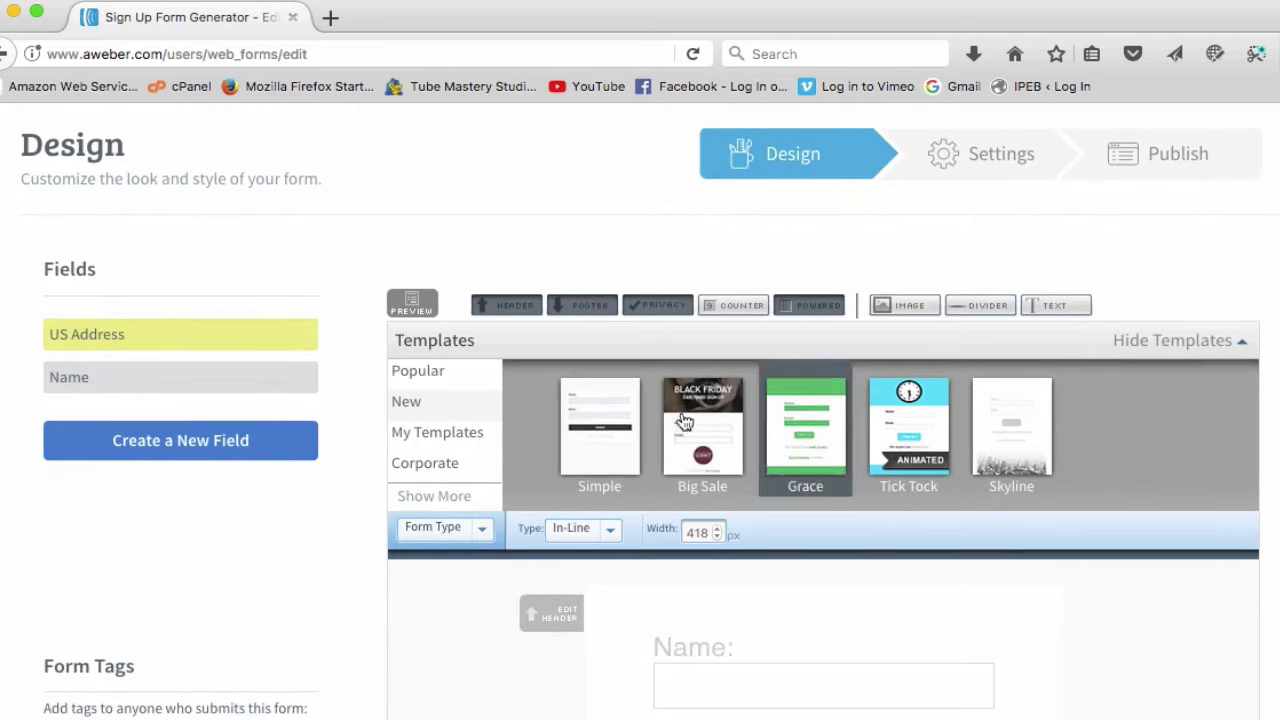
Load the popular "Modern" template in Blue for the sign up form
click(418, 372)
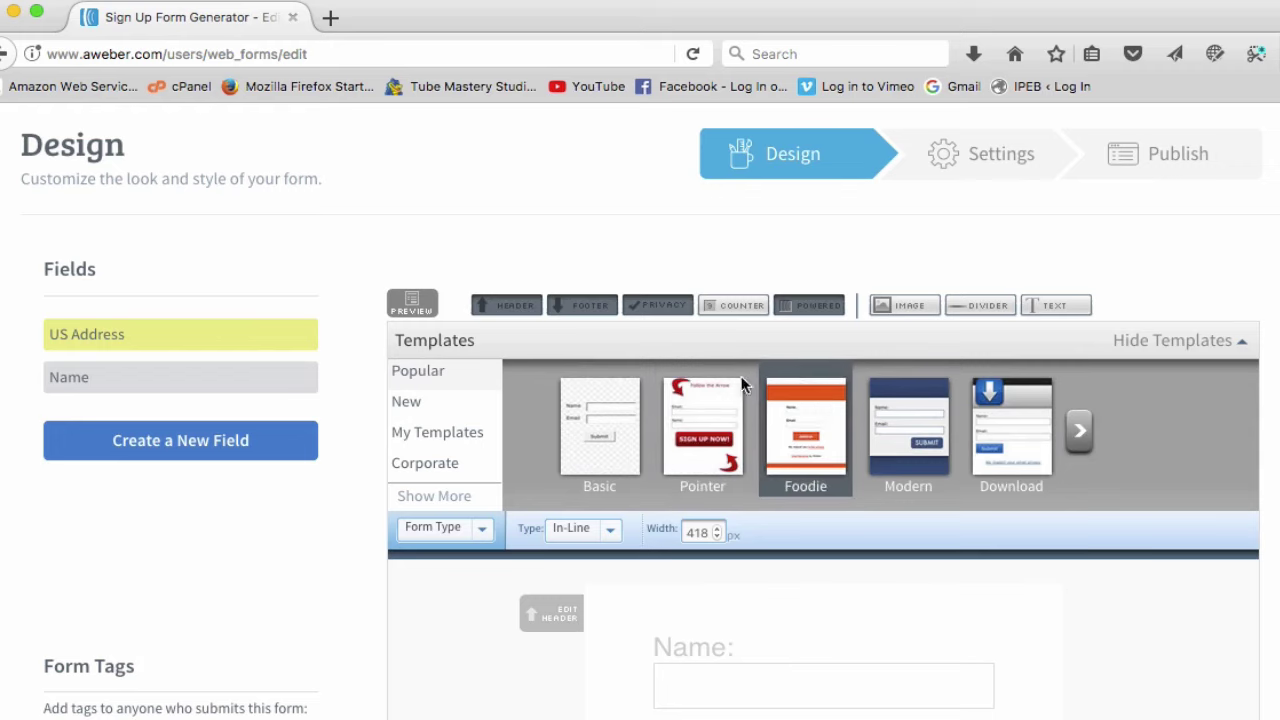
click(924, 424)
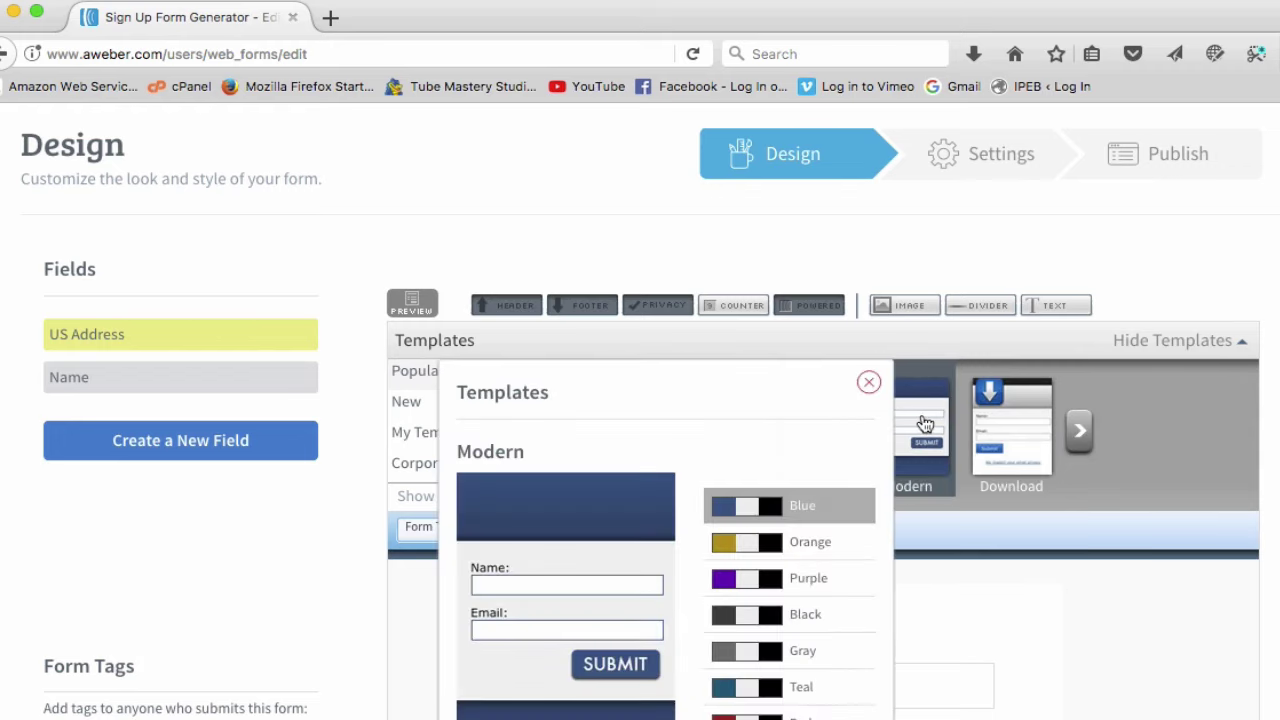
scroll(720, 466, down, 3)
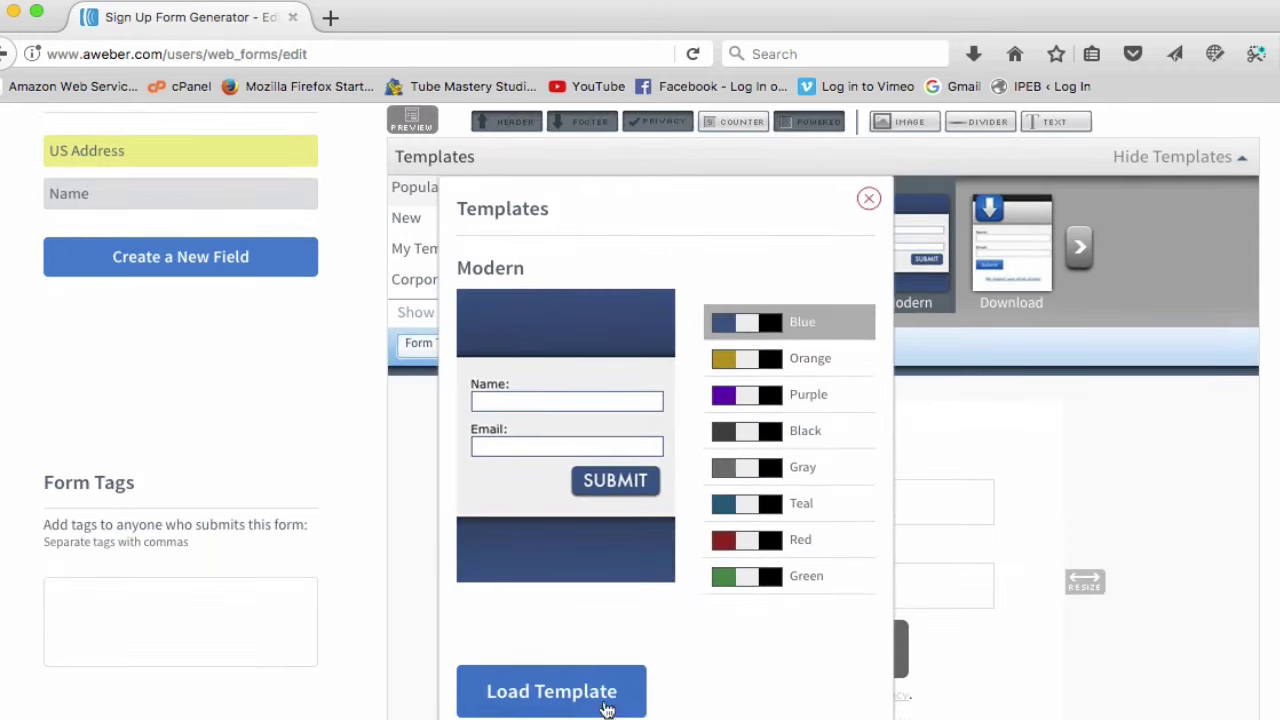
click(590, 708)
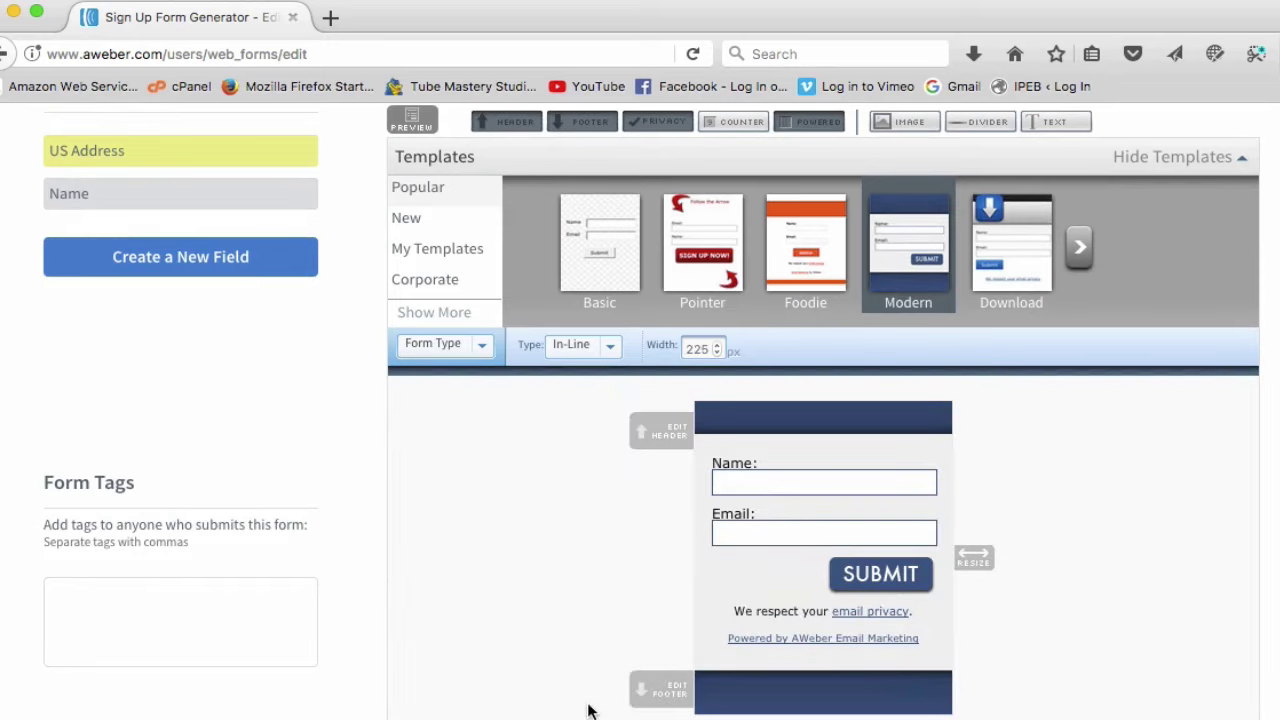
Remove the header, footer, AWeber credit, privacy notice and Name field from the sign up form
scroll(588, 710, down, 3)
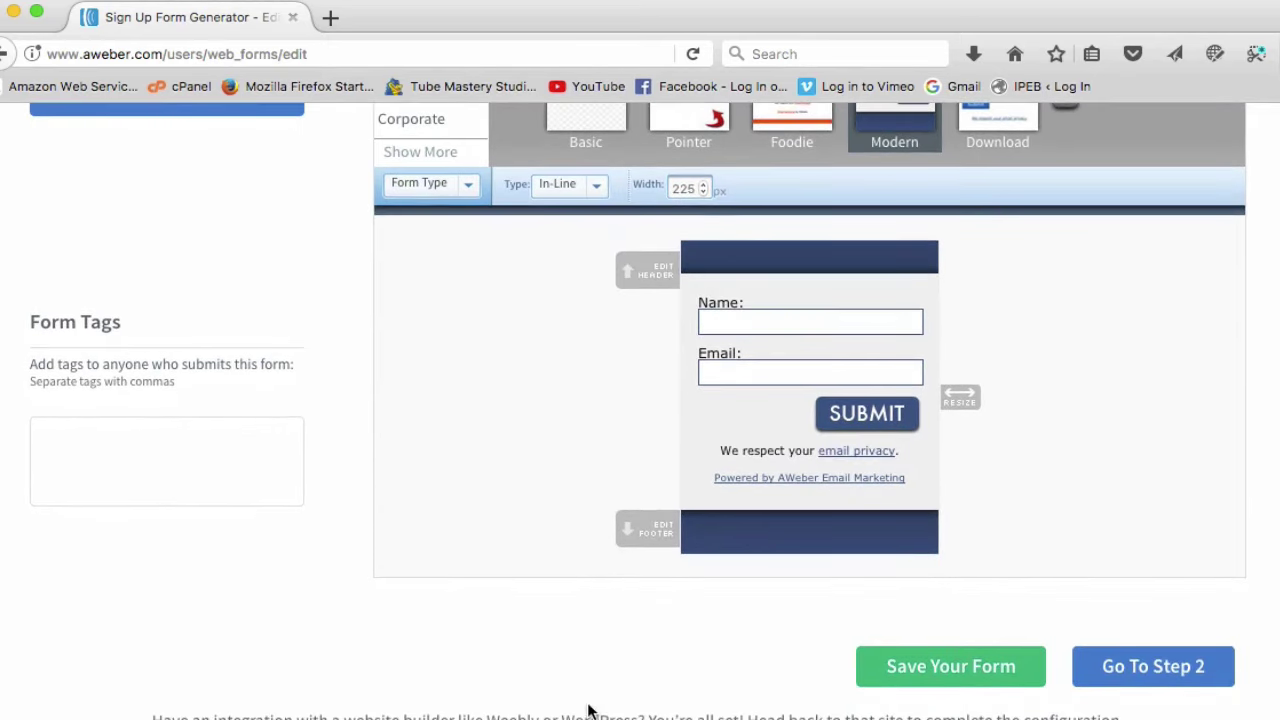
click(931, 254)
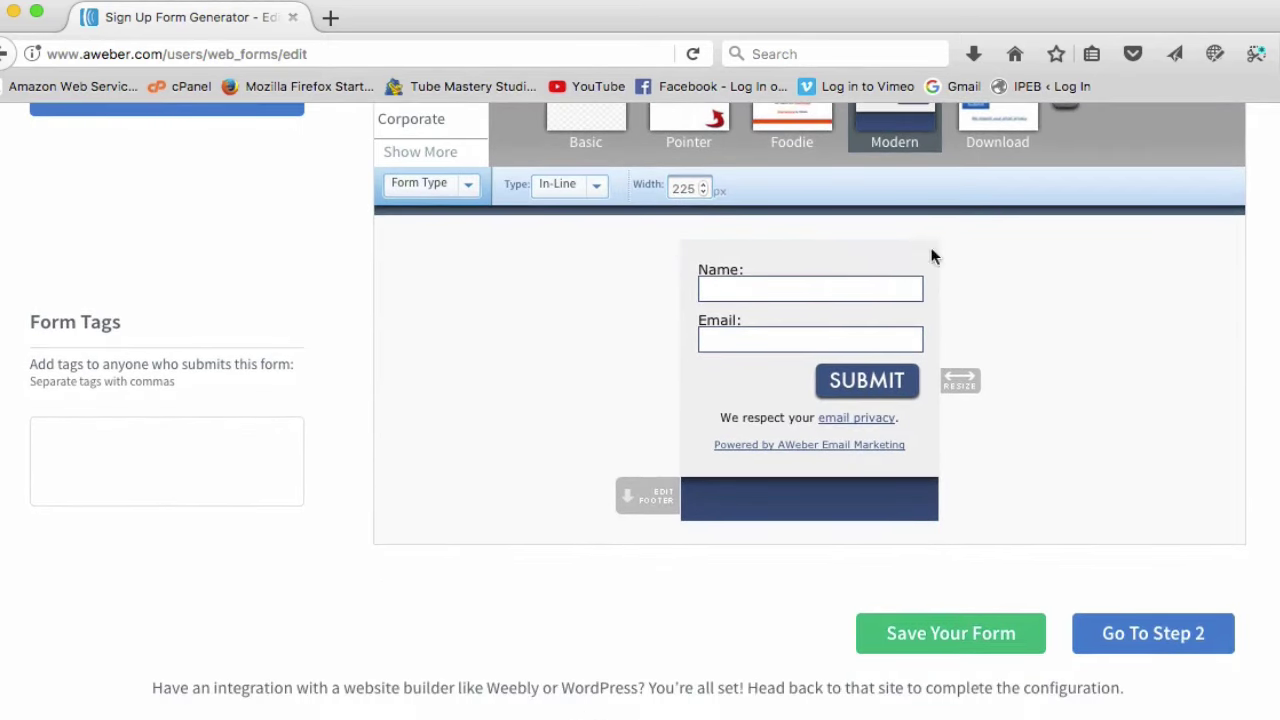
click(929, 485)
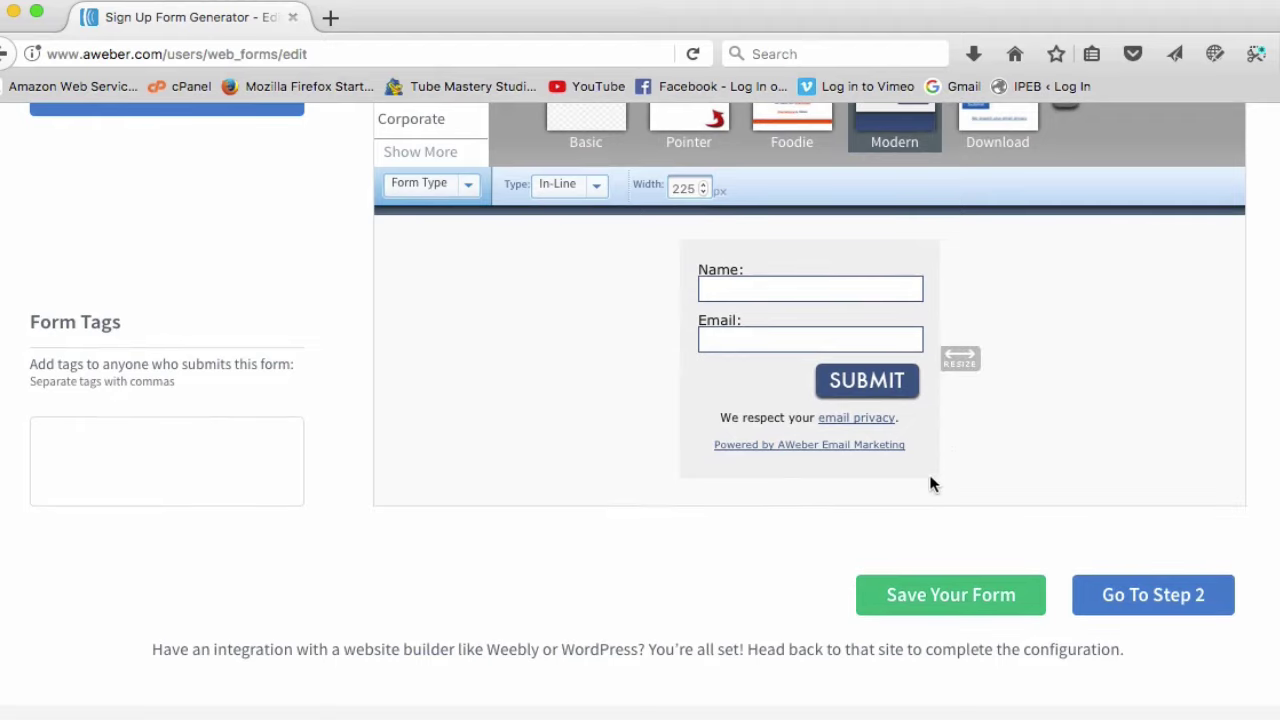
click(927, 434)
click(926, 415)
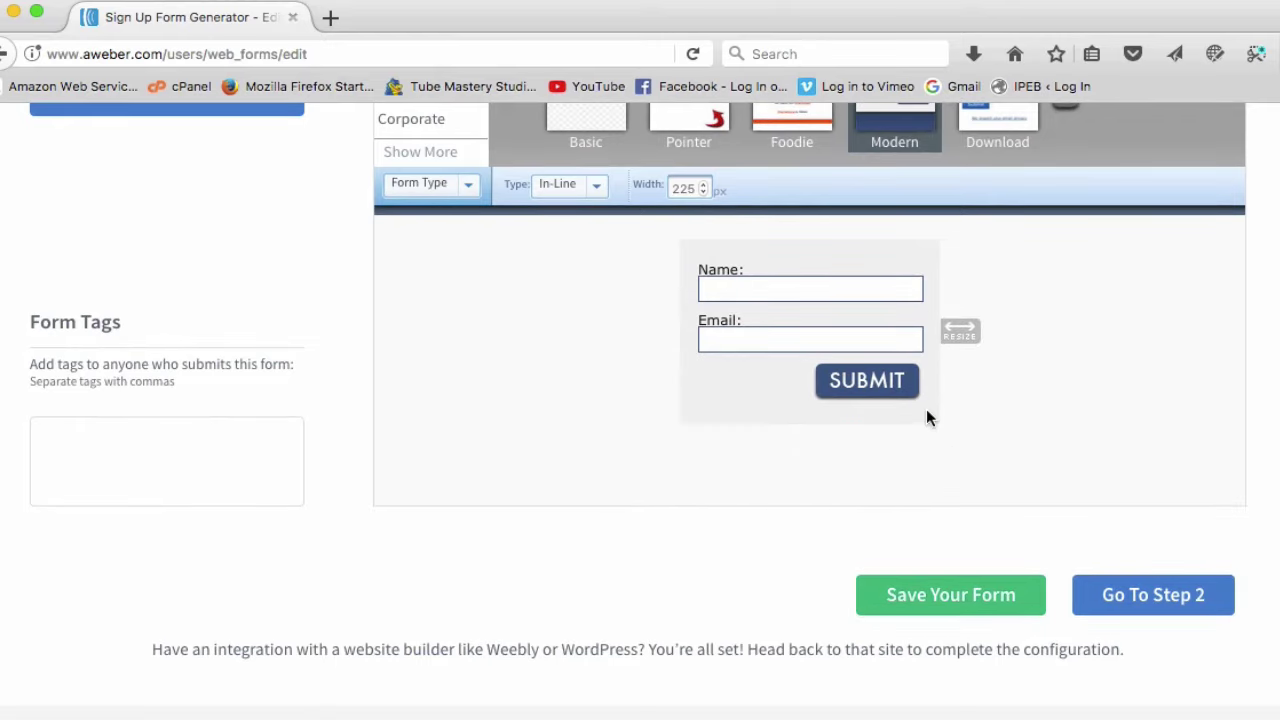
click(929, 261)
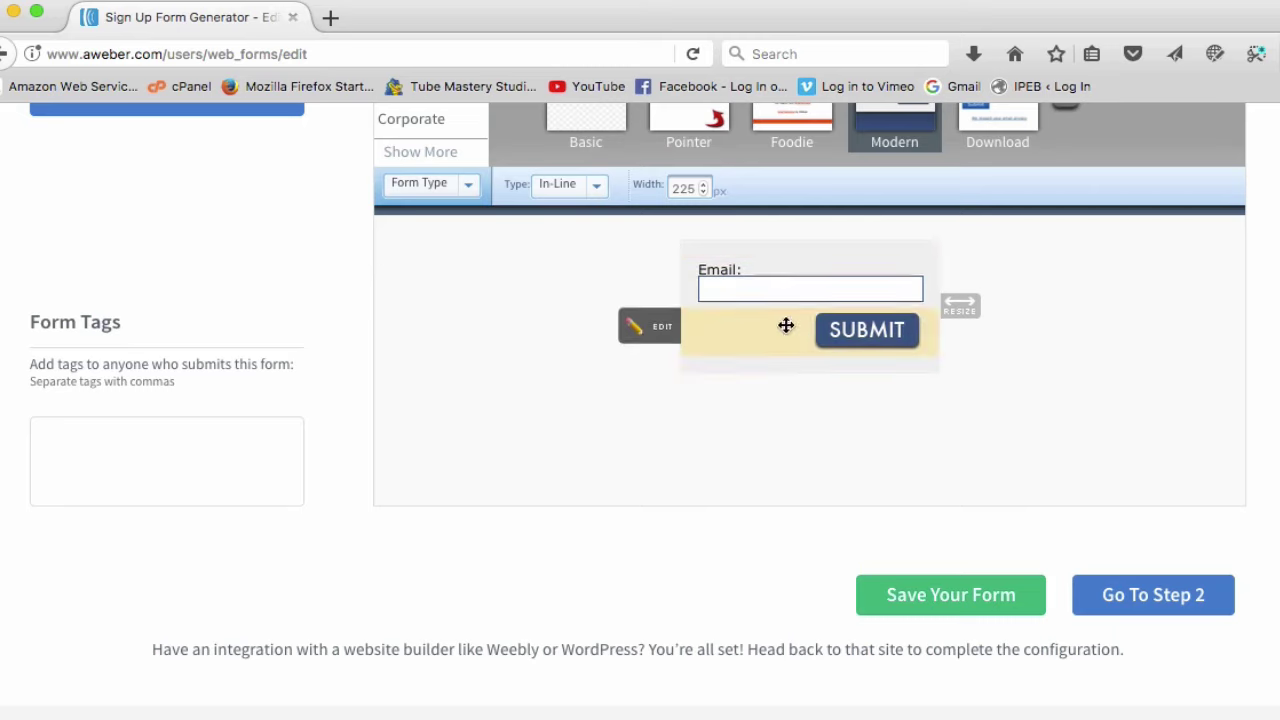
Set the form body's background colour to ffffff and its border to None
scroll(879, 440, up, 2)
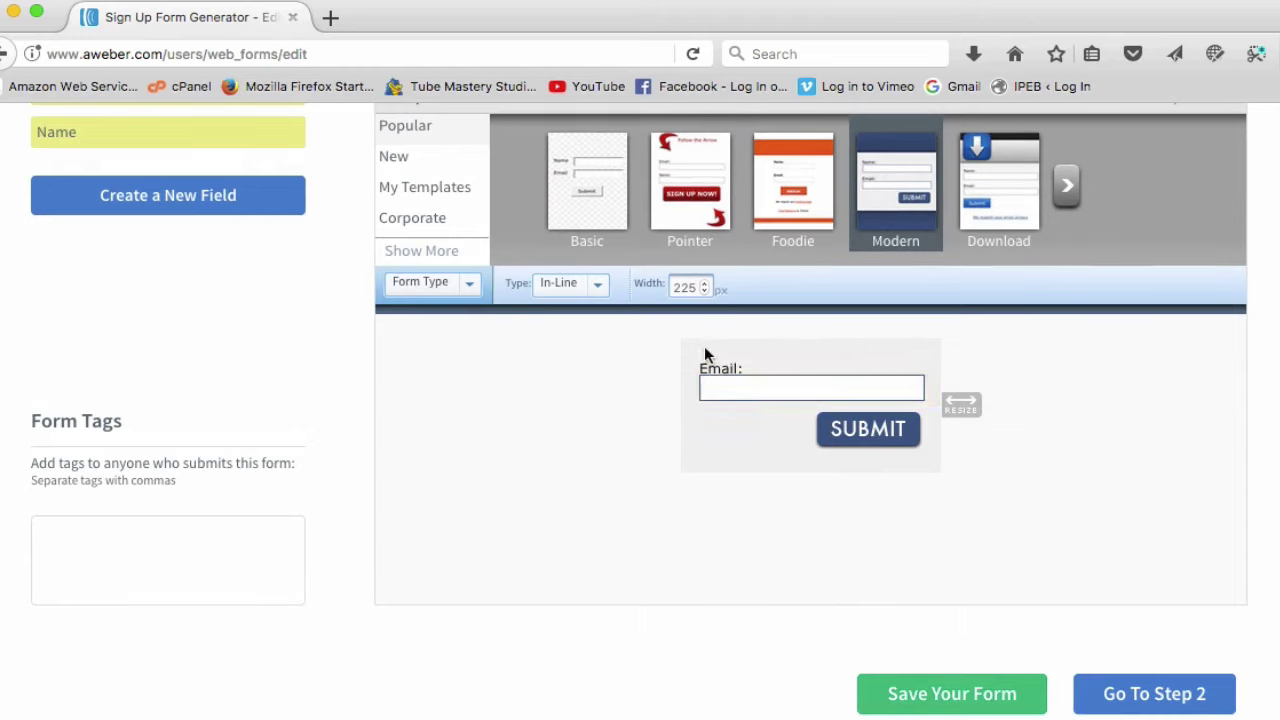
click(466, 283)
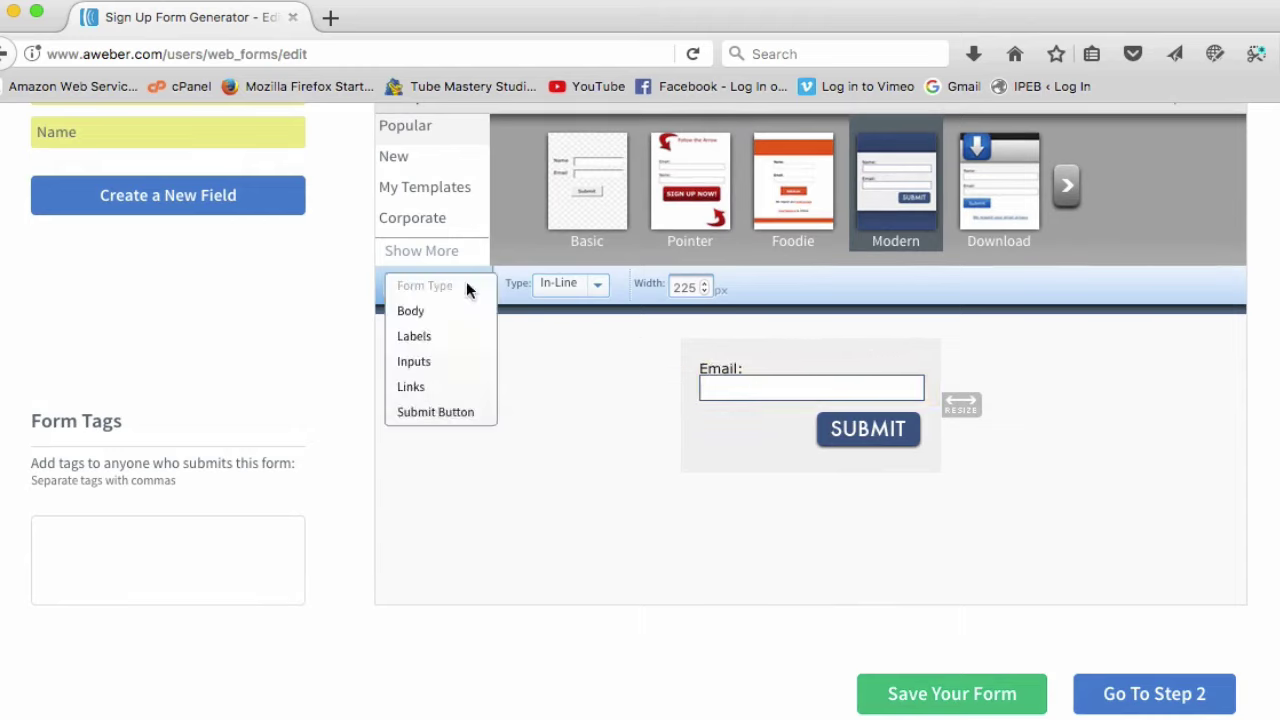
click(412, 312)
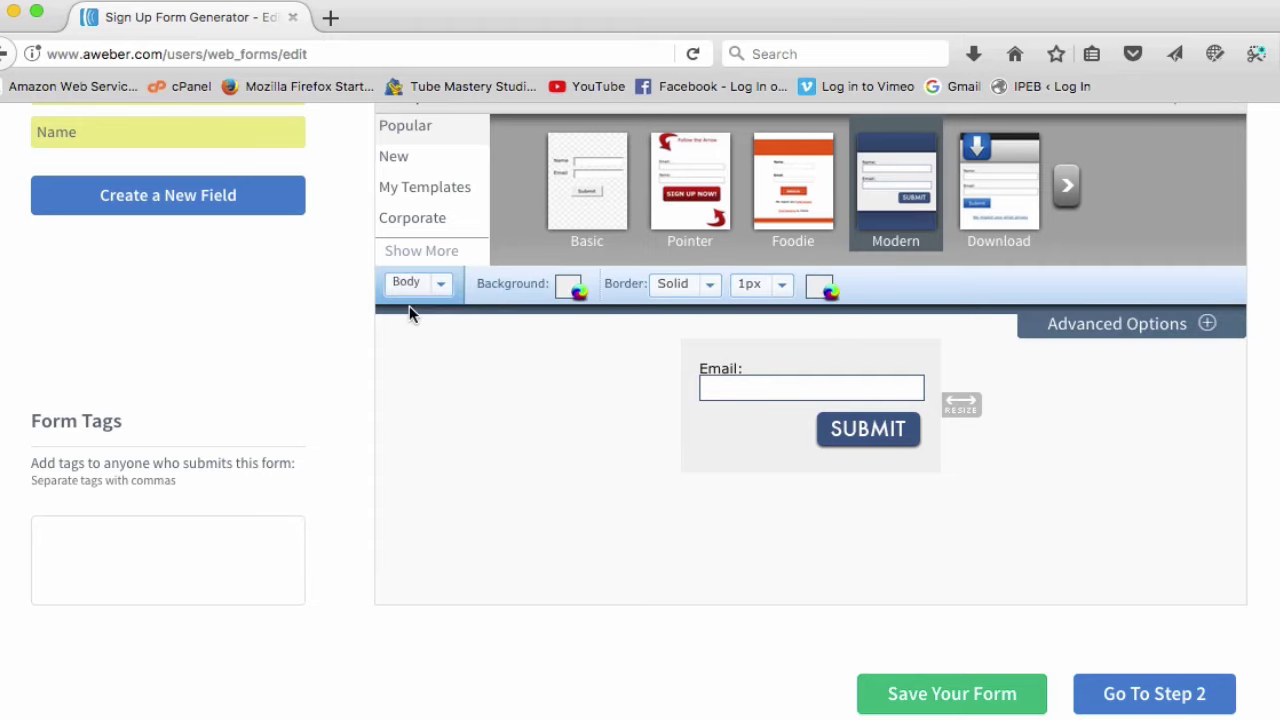
click(567, 287)
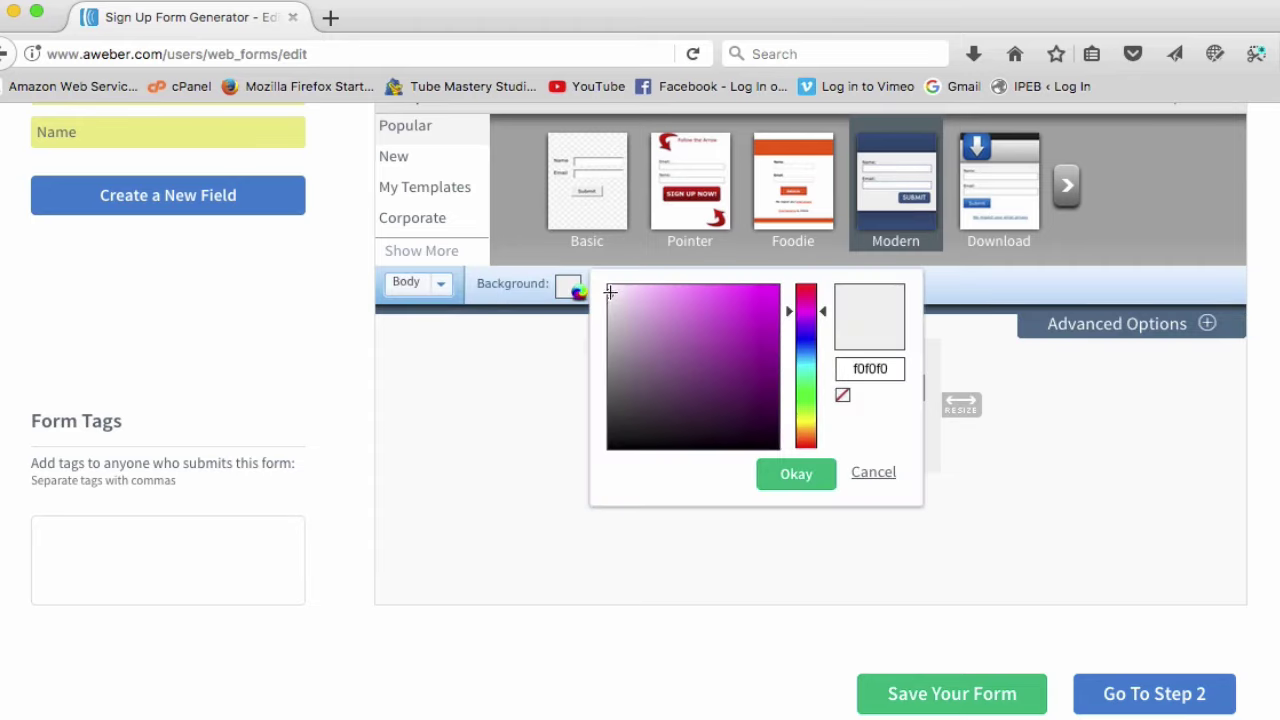
click(719, 430)
drag(735, 390, 571, 277)
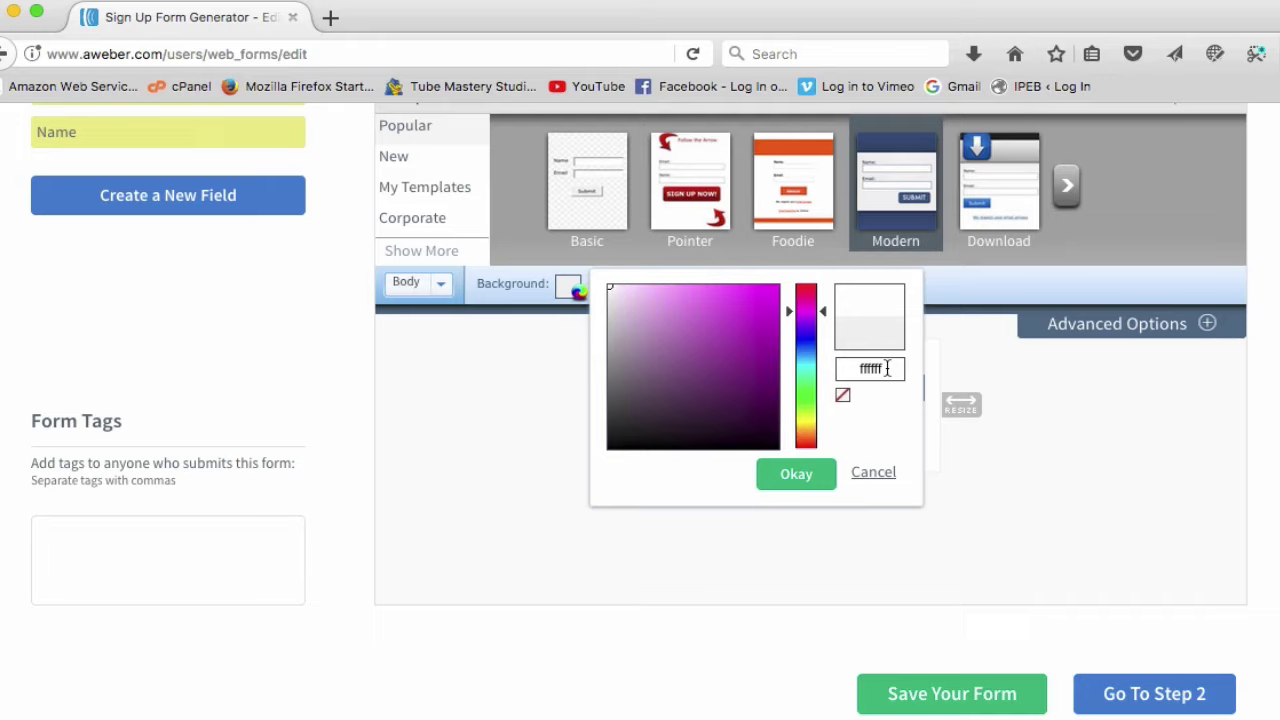
click(795, 474)
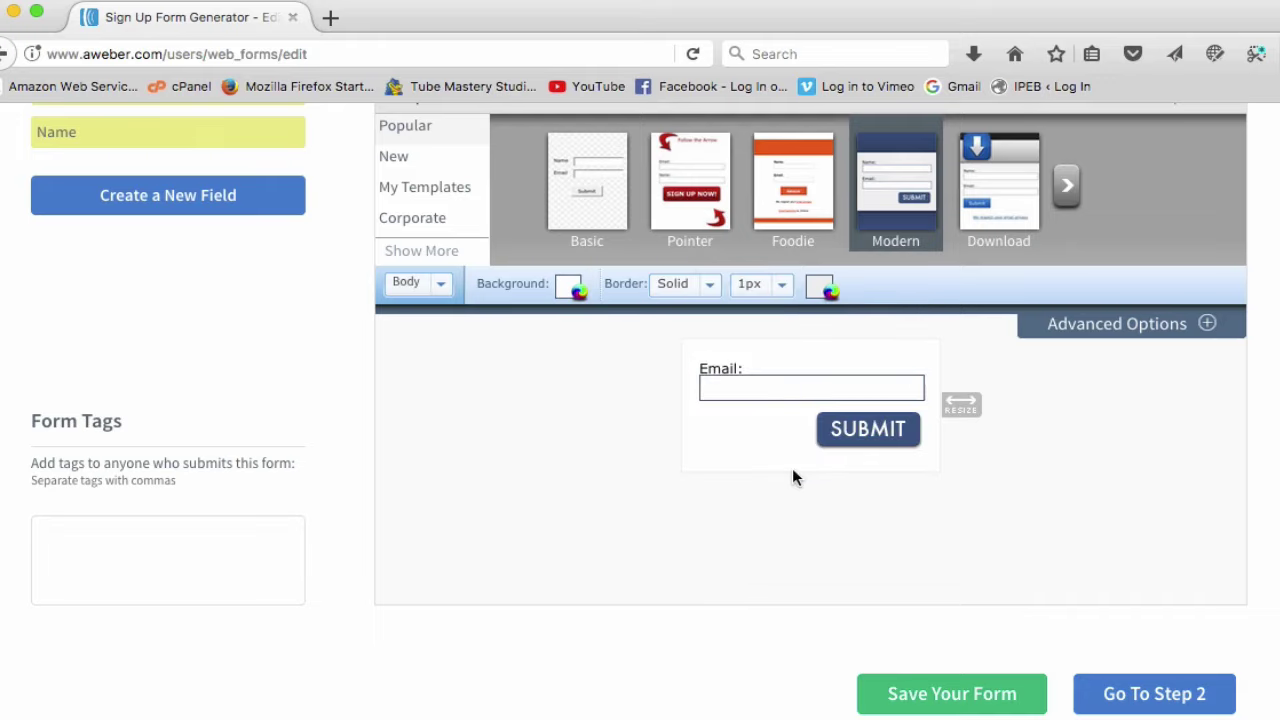
click(708, 286)
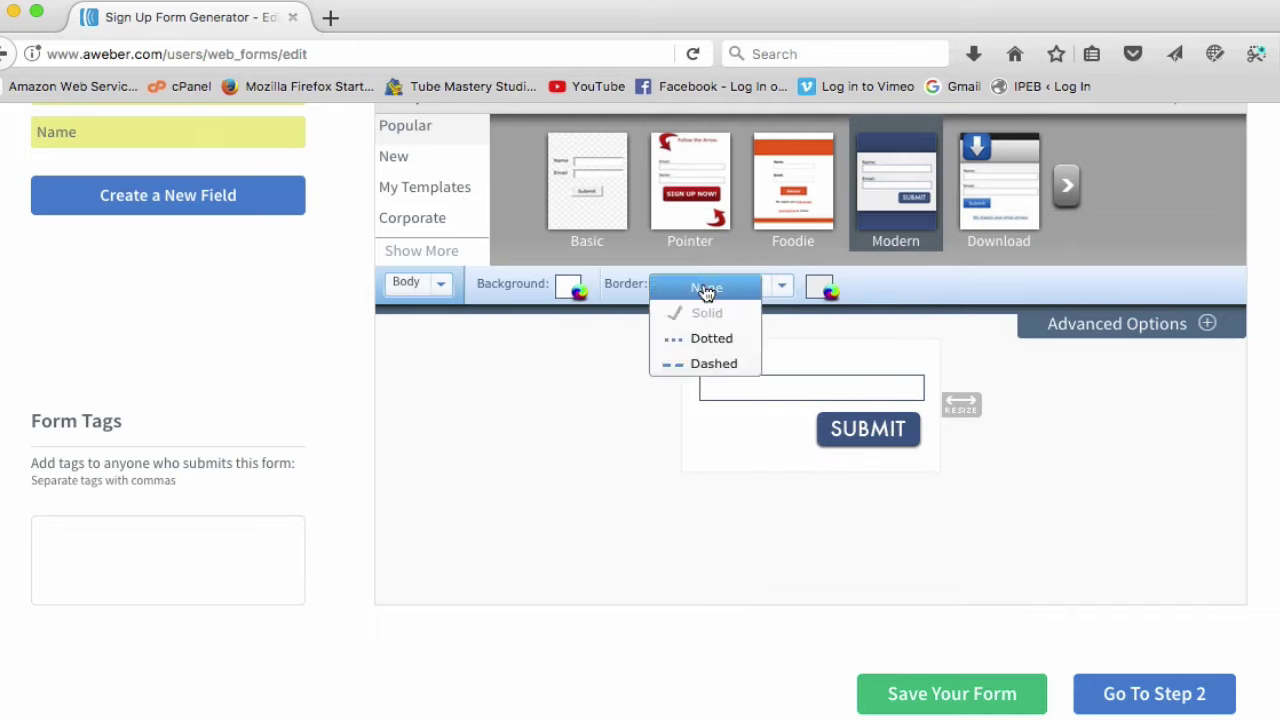
click(706, 289)
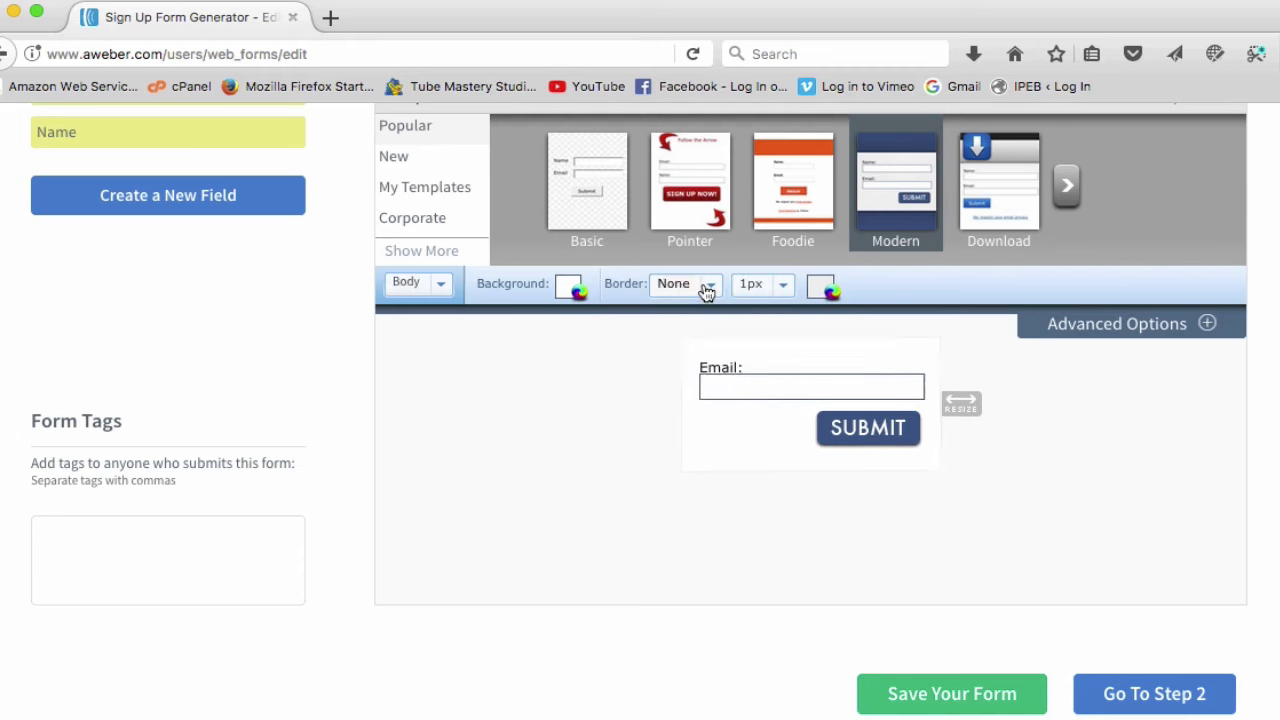
Save the form, choose to publish it by installing it yourself, and select the JavaScript snippet code
click(926, 700)
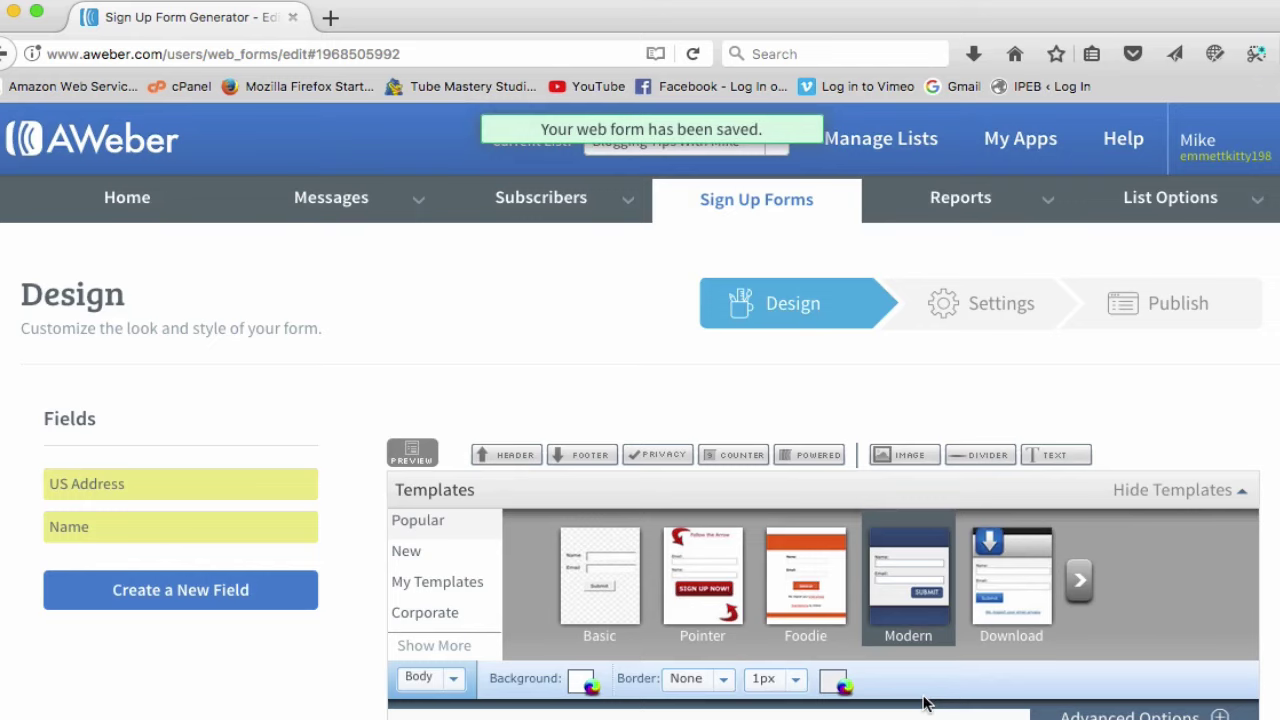
click(1188, 311)
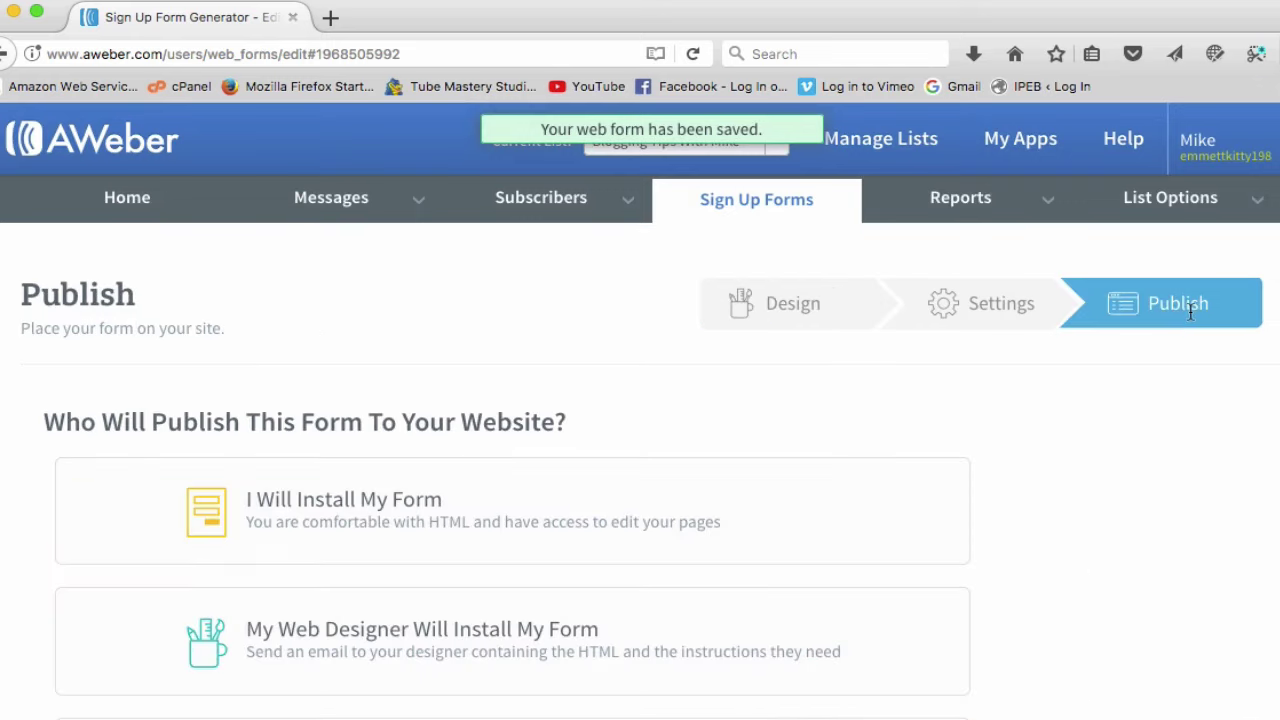
click(371, 500)
scroll(378, 503, down, 1)
scroll(378, 503, down, 2)
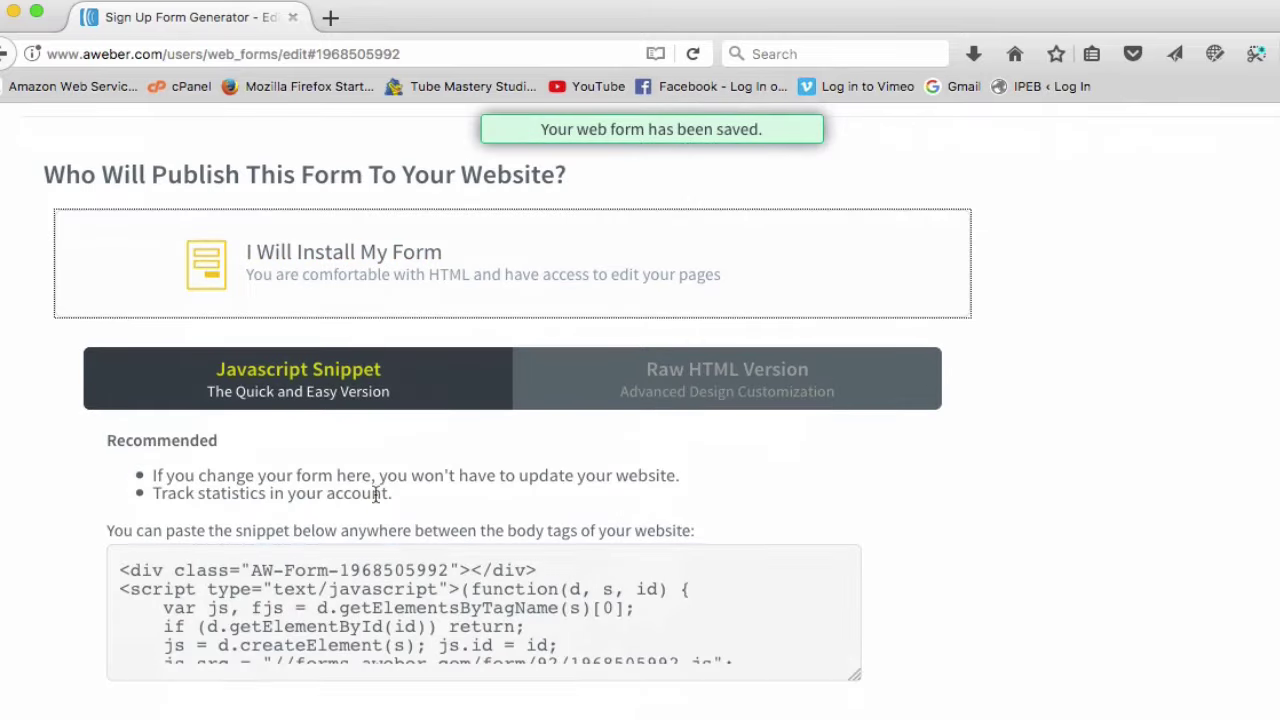
click(333, 588)
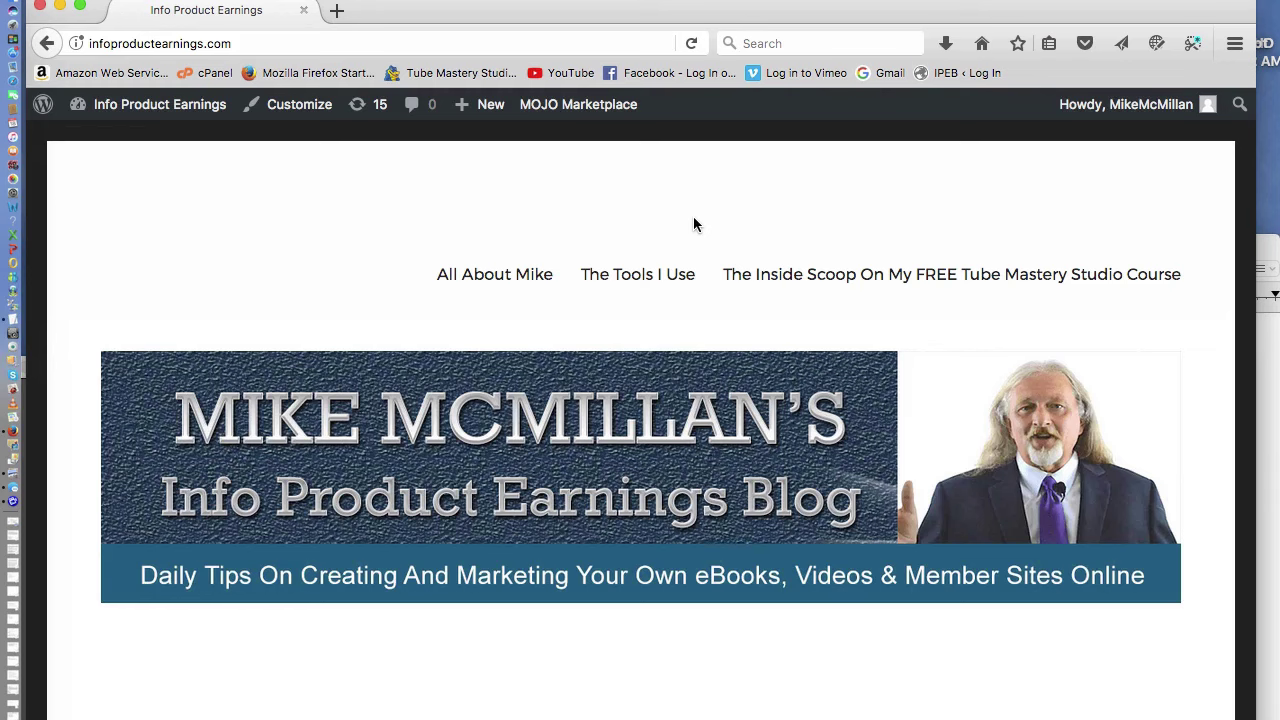
On the infoproductearnings.com blog, open the widget management page and add a Text widget to the Sidebar
scroll(695, 224, down, 8)
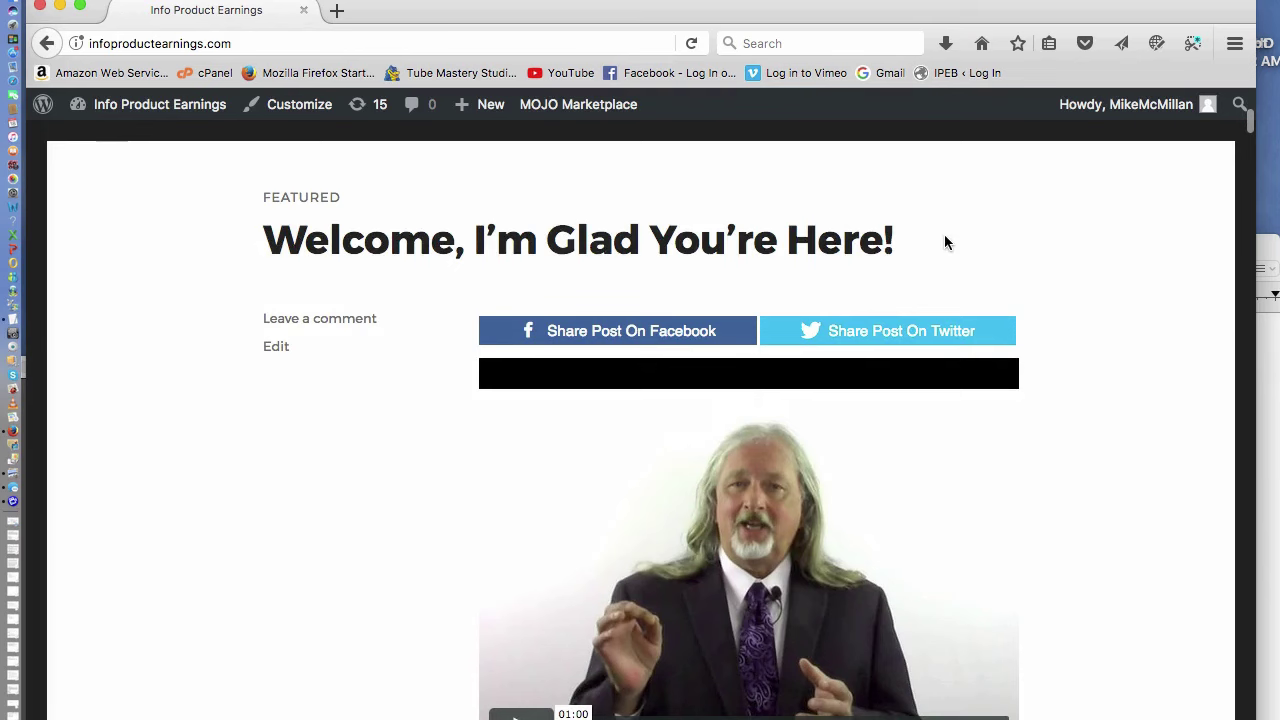
scroll(946, 240, up, 8)
mouse_move(153, 117)
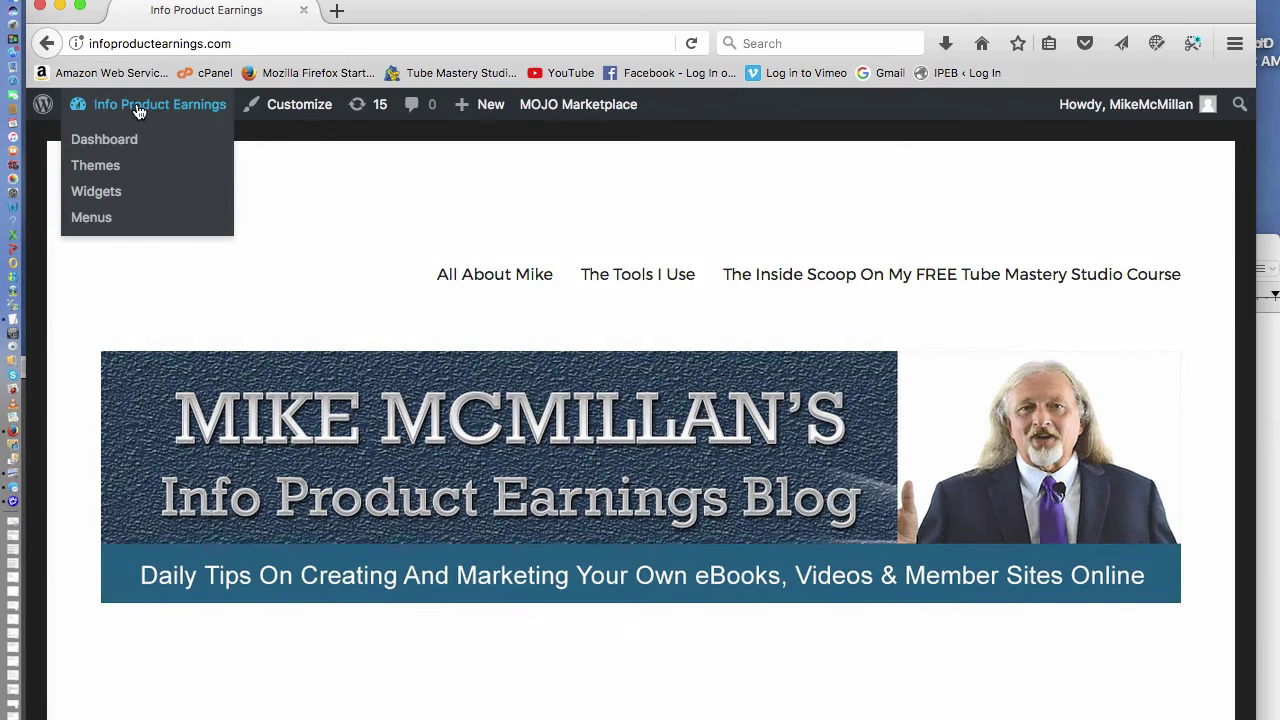
click(112, 203)
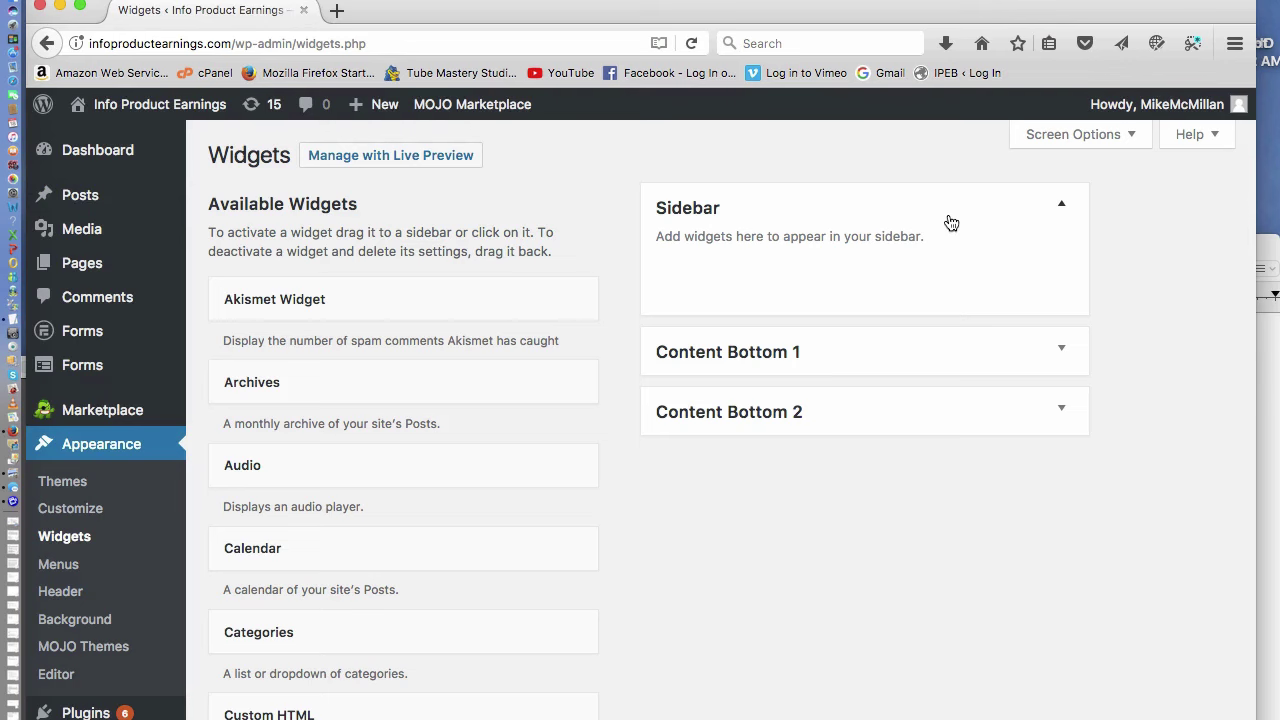
scroll(737, 568, down, 15)
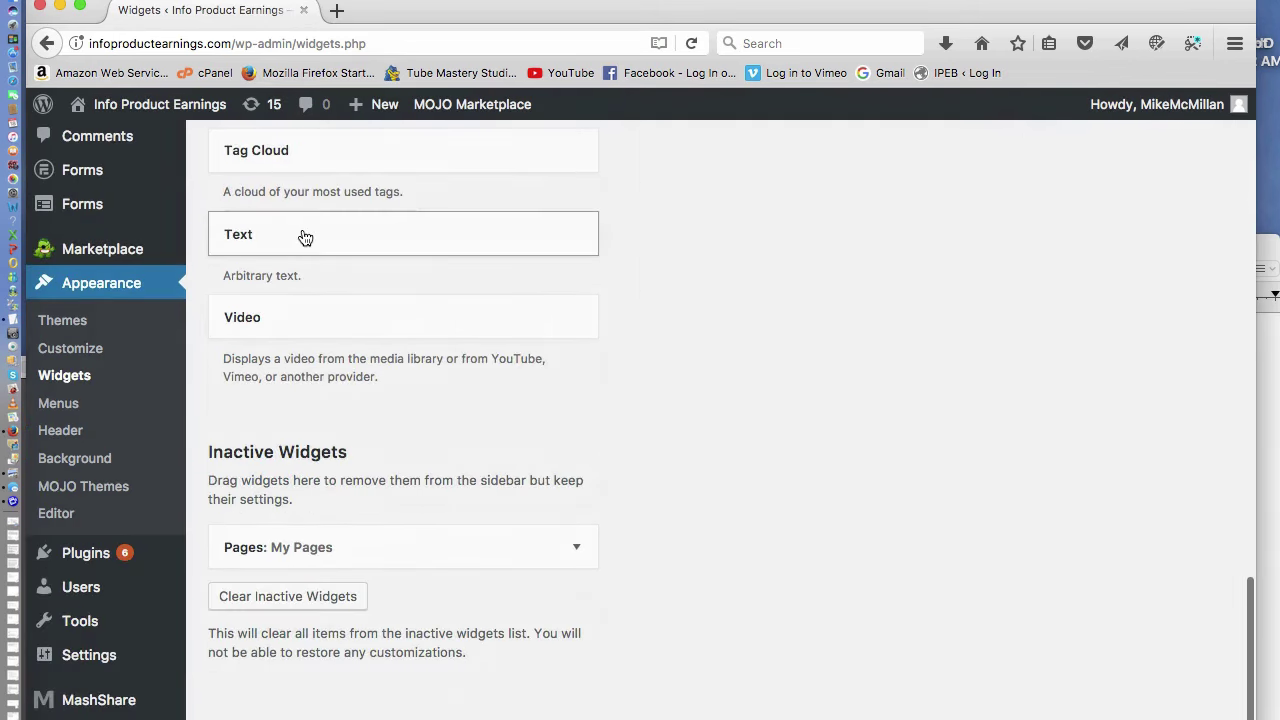
drag(303, 237, 743, 283)
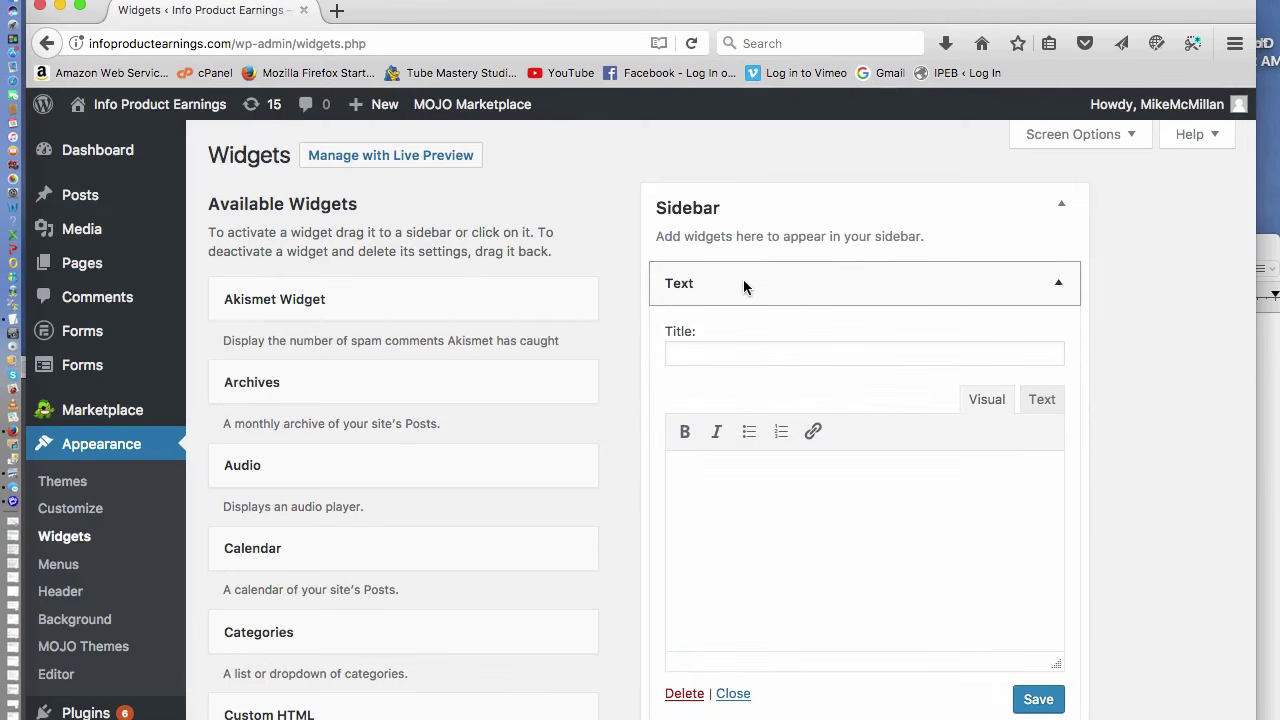
Copy "Create And Monetize Your First Blog" from the text document into the sidebar Text widget's title
click(1267, 436)
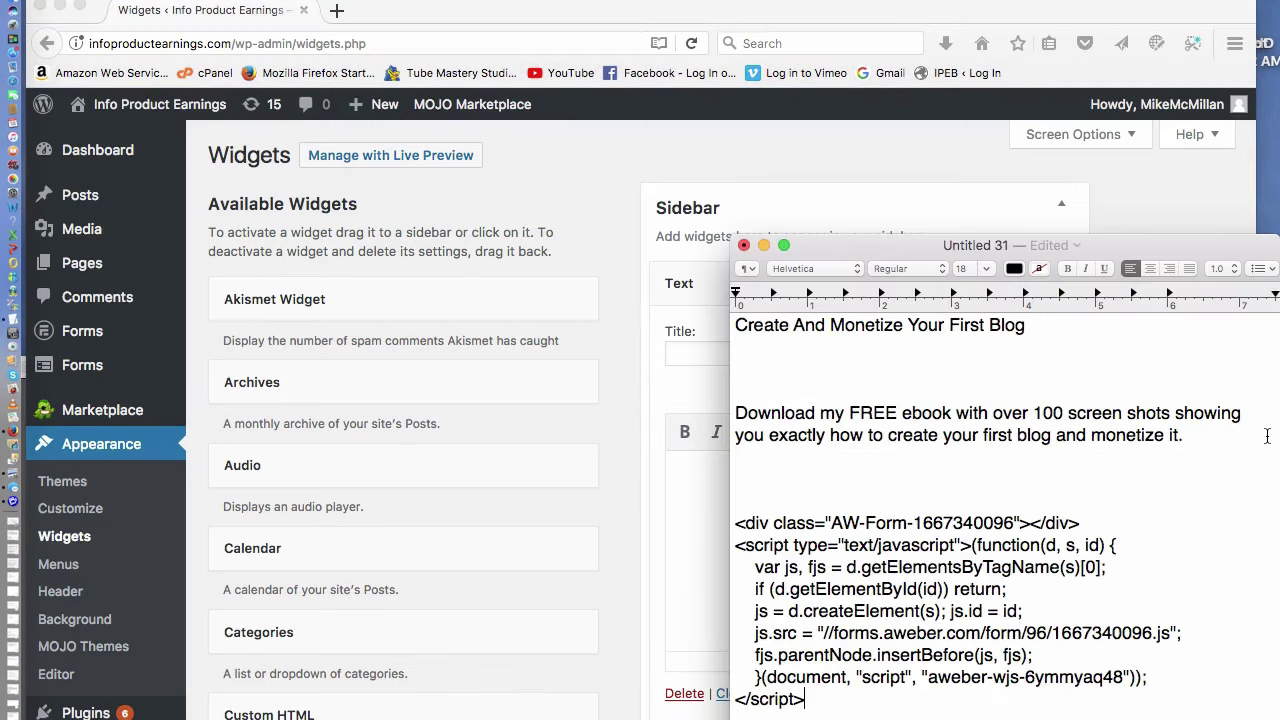
drag(1026, 326, 689, 318)
key(super+c)
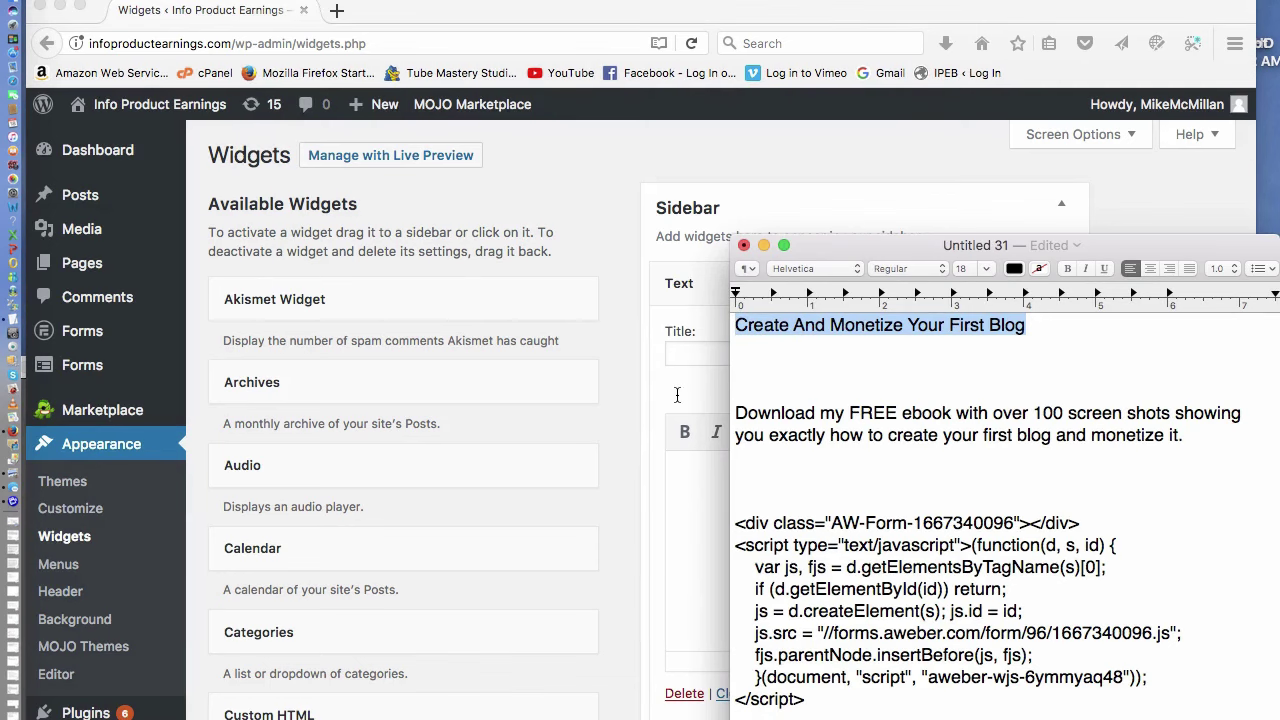
click(677, 395)
click(673, 355)
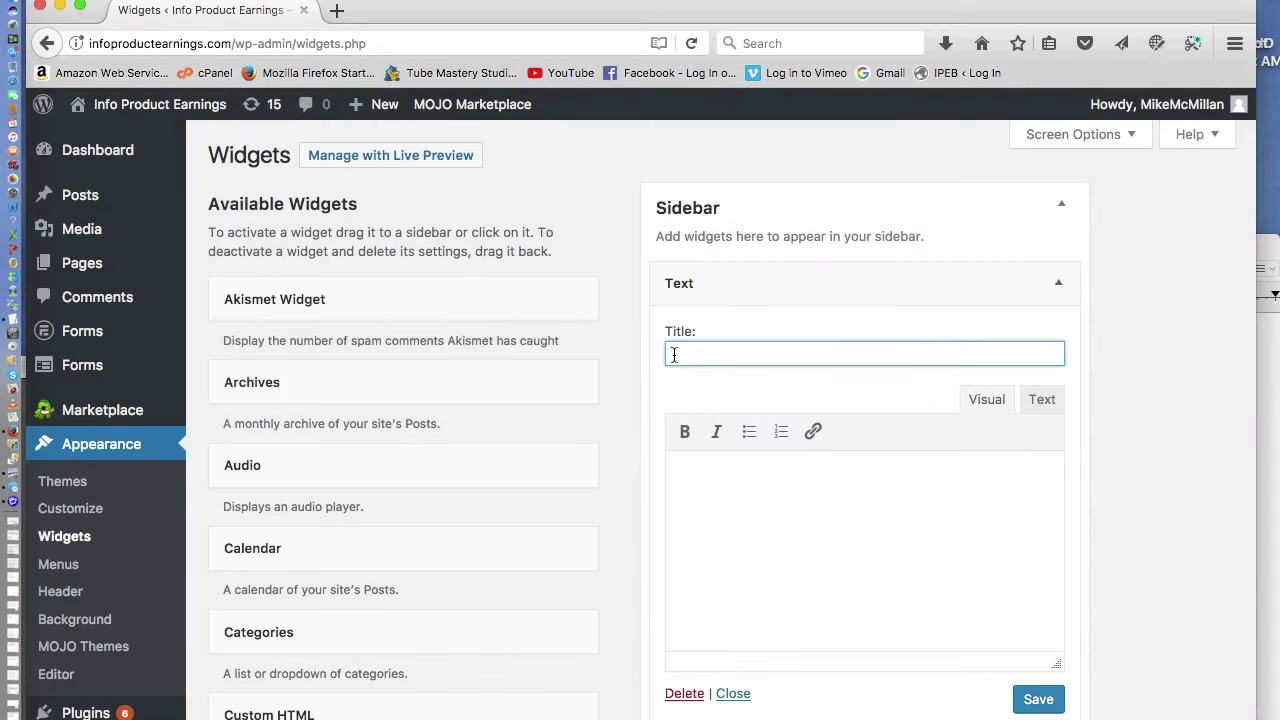
key(super+v)
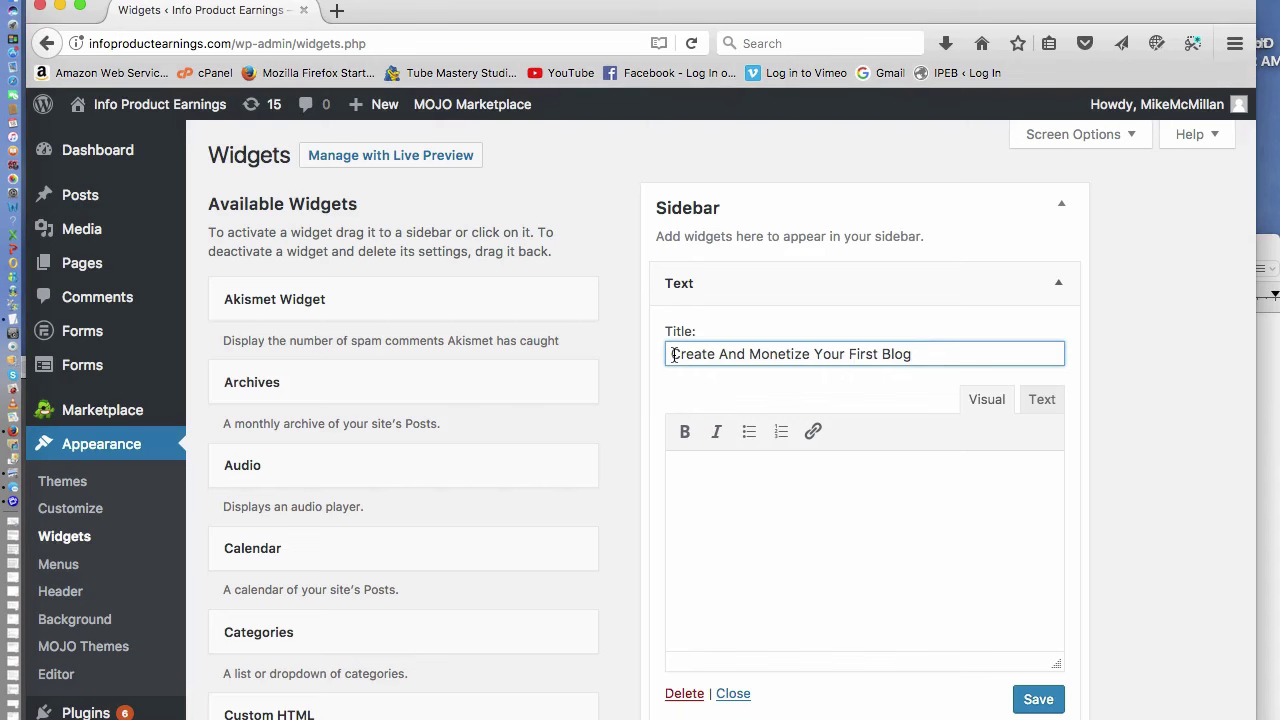
click(1265, 376)
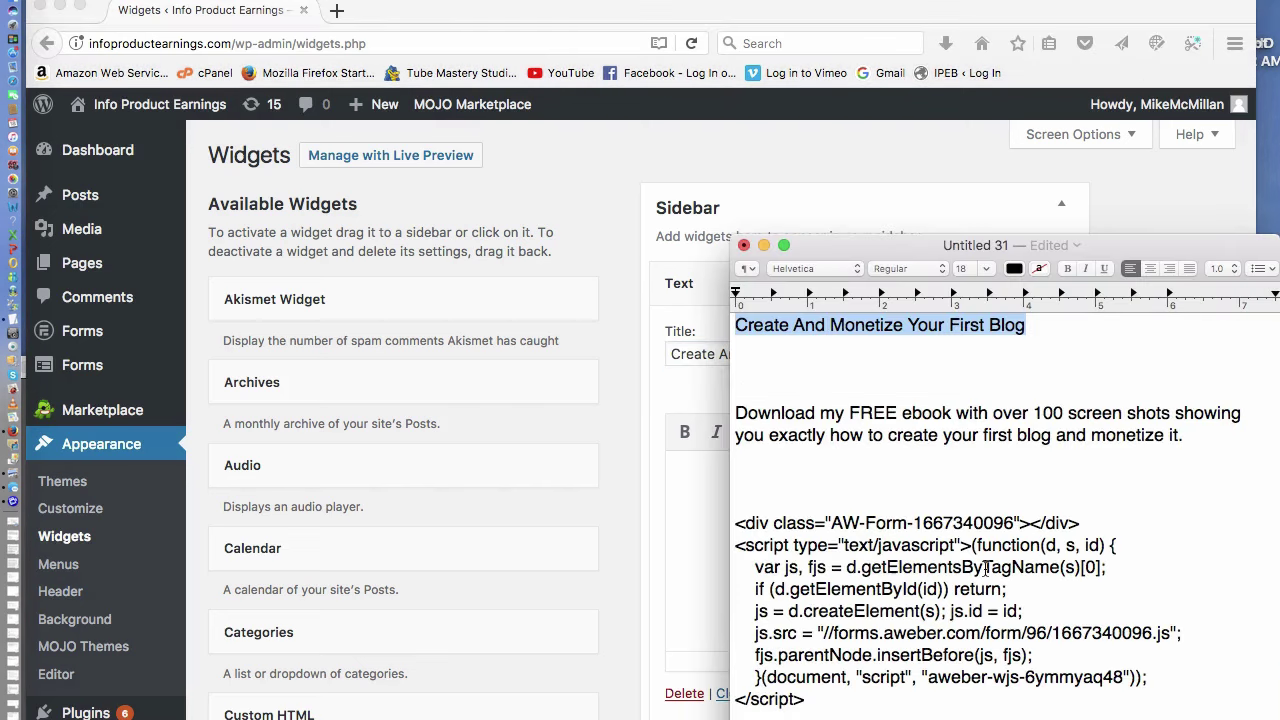
click(1212, 202)
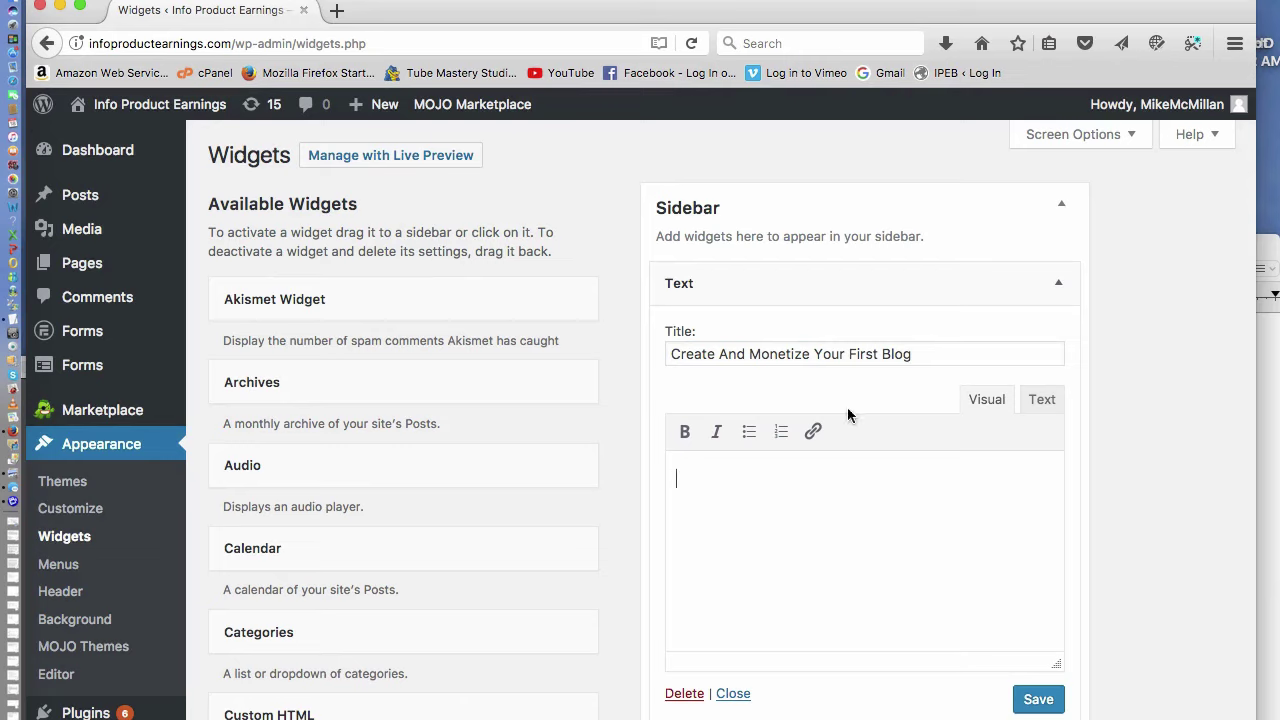
In the Media Library, open the "How to Create and Monetize Your First Blog" cover image ez3.jpg and copy its file URL
click(86, 234)
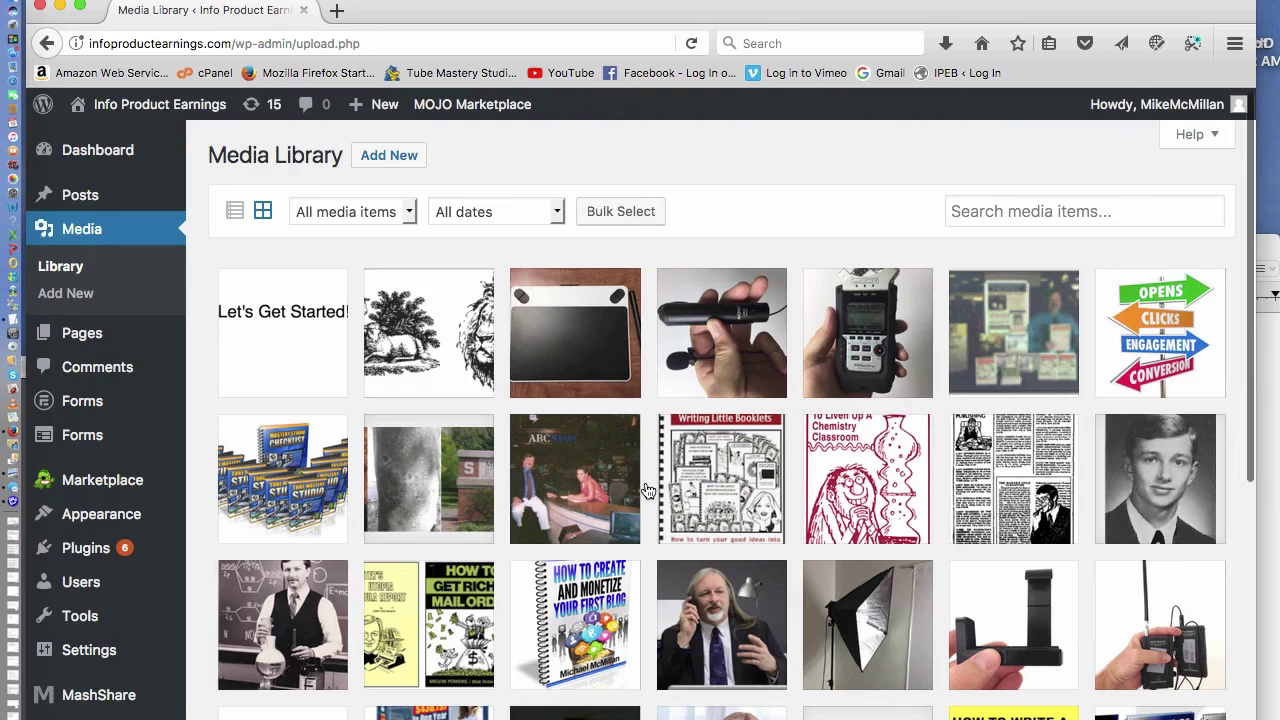
scroll(648, 490, down, 3)
scroll(648, 490, up, 3)
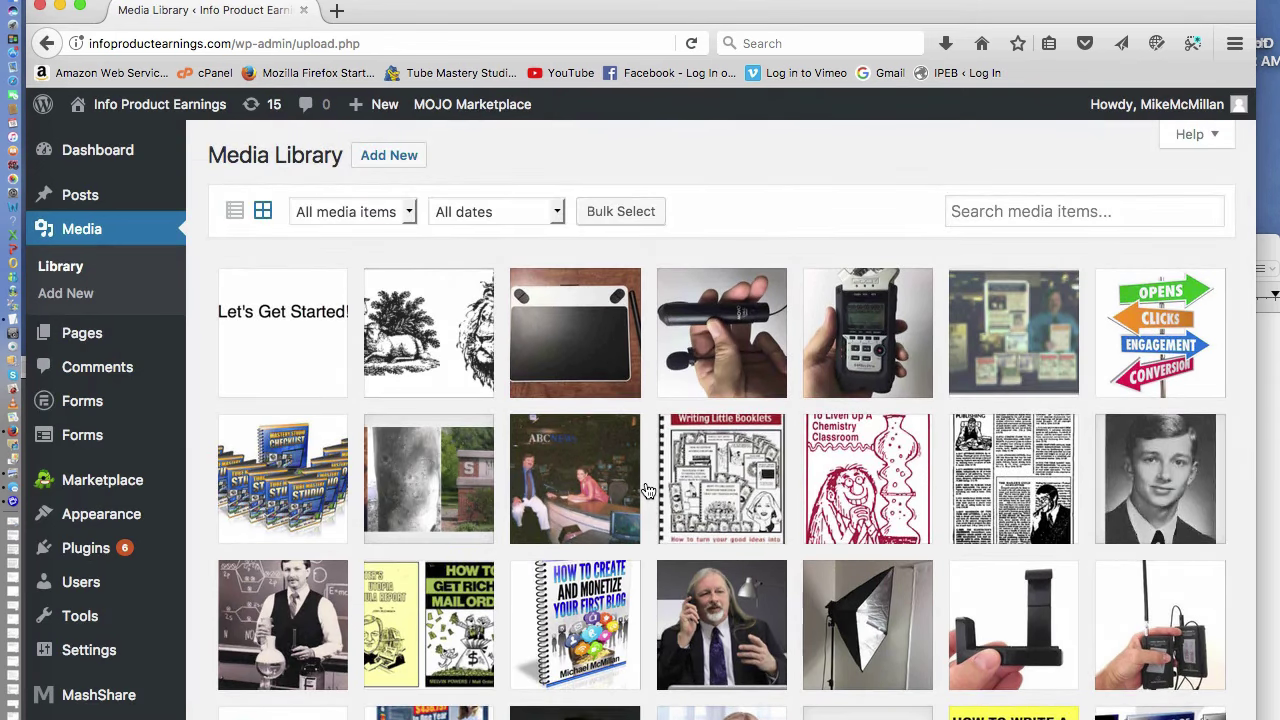
click(390, 159)
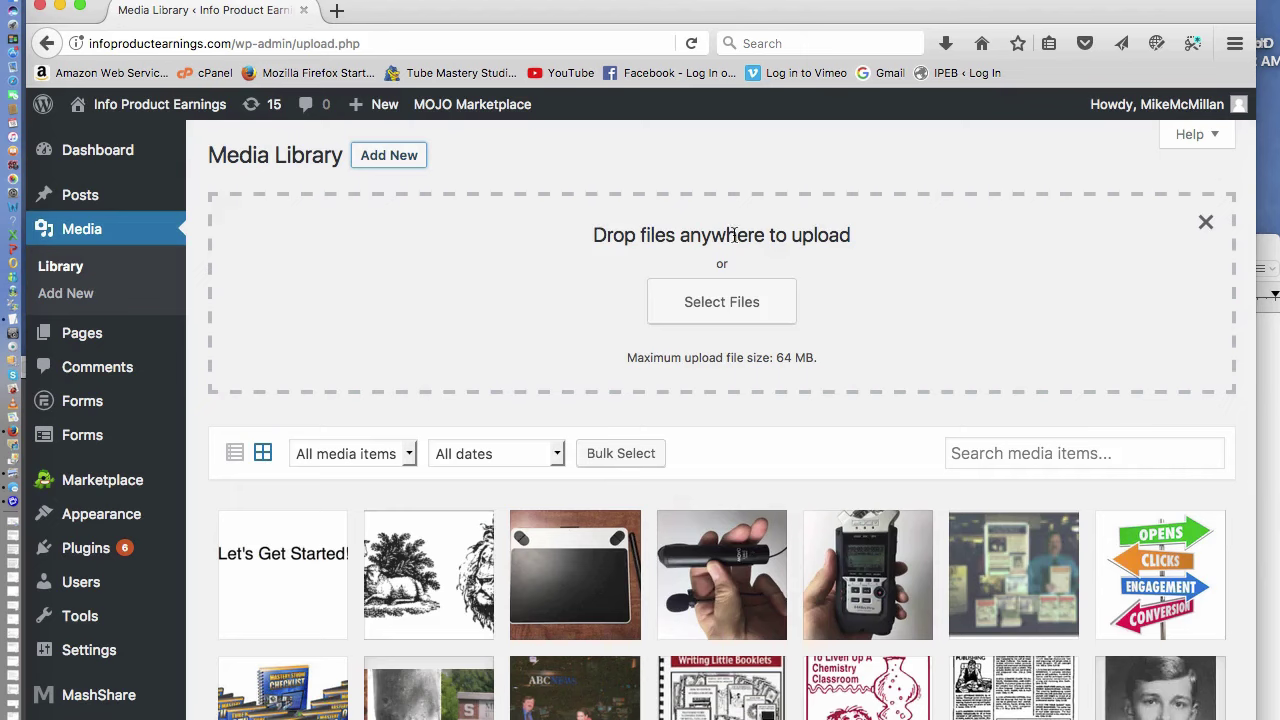
click(1205, 220)
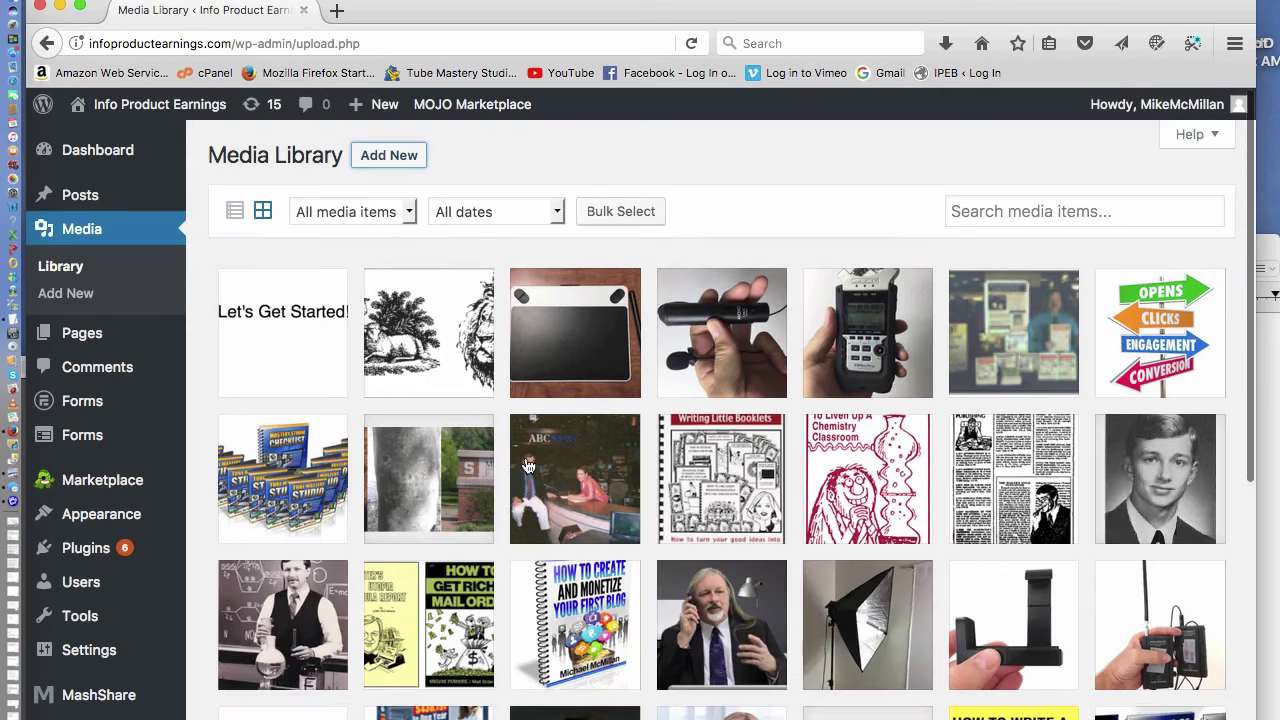
click(586, 608)
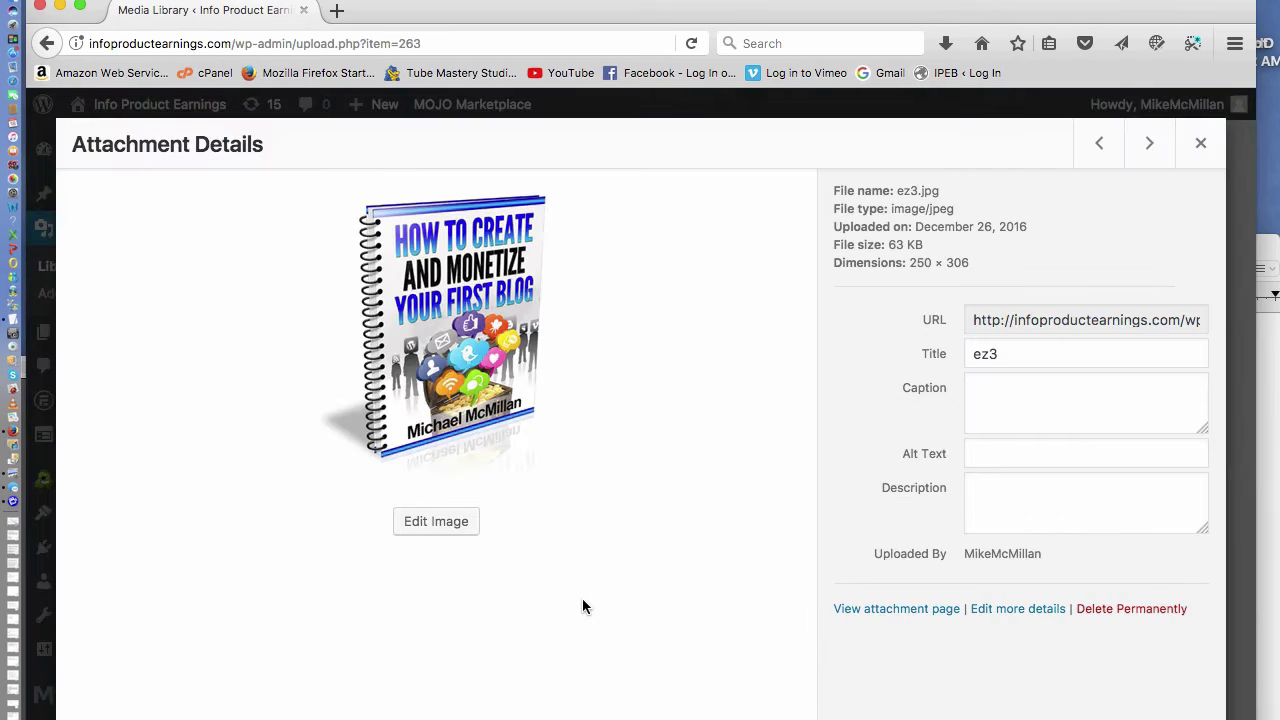
double_click(974, 321)
drag(1027, 320, 1242, 316)
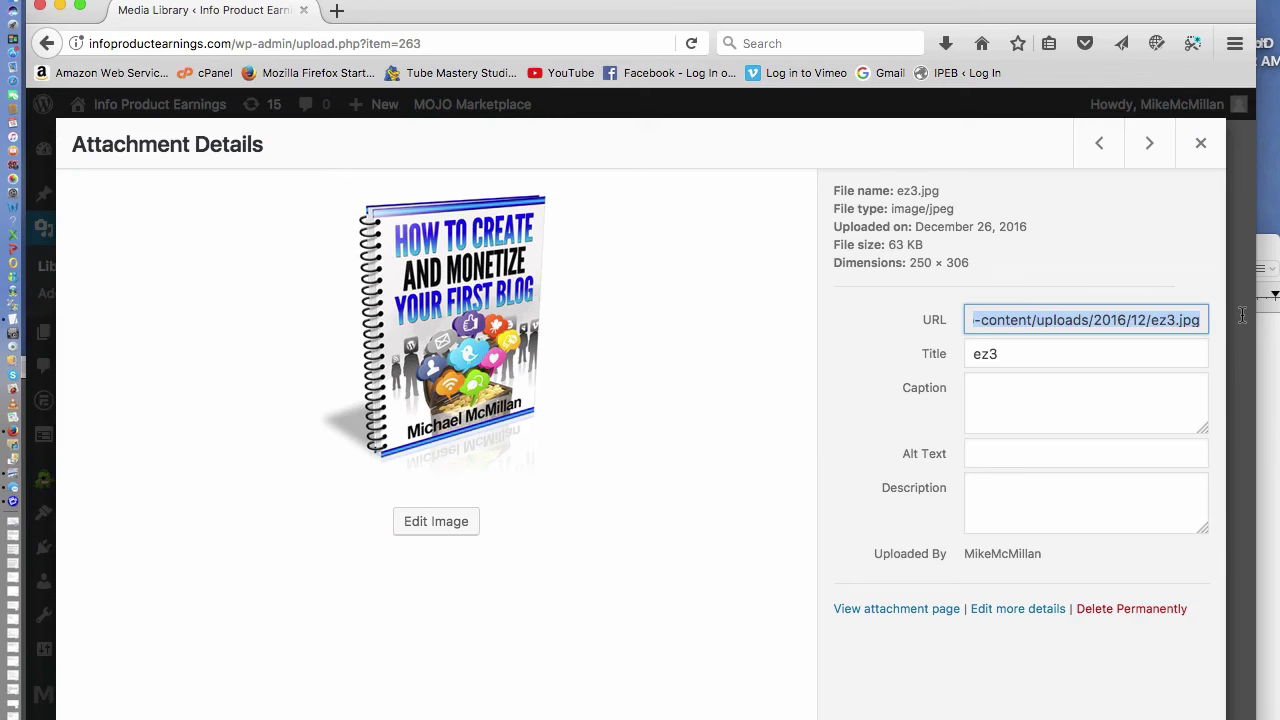
click(1199, 141)
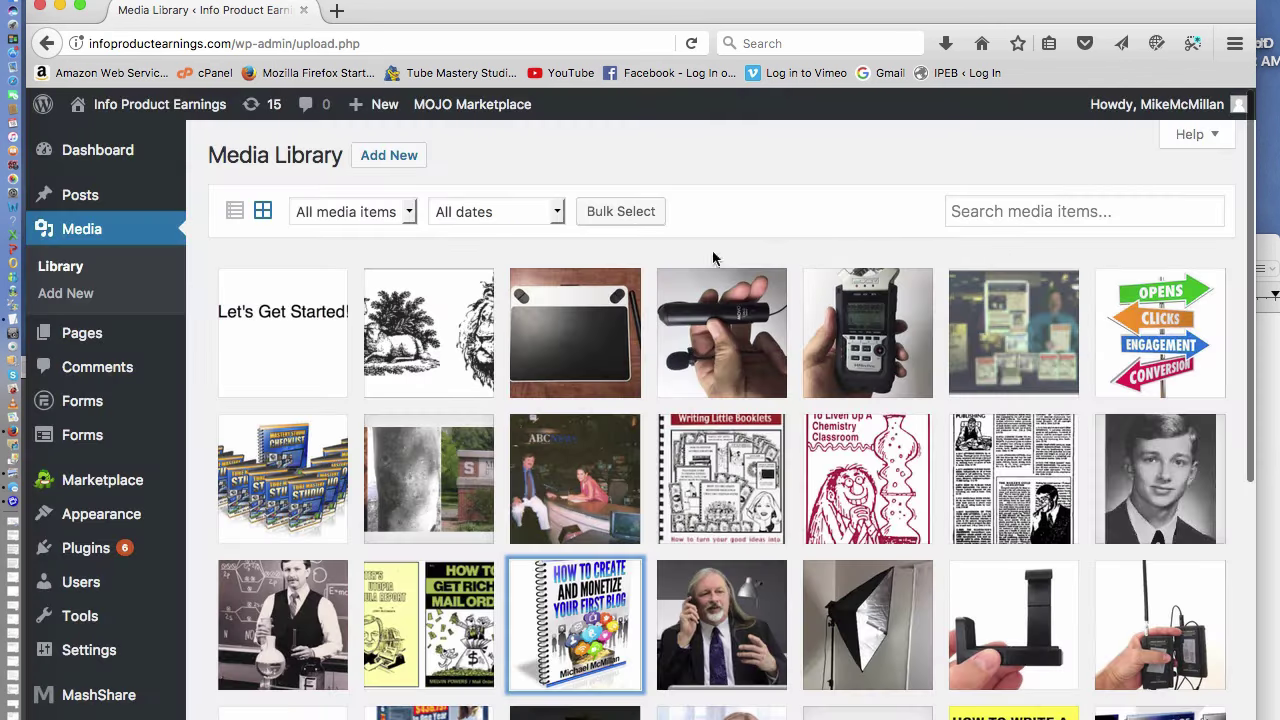
Return to the widget management page, insert the copied ez3.jpg ebook cover into the sidebar Text widget's content, and save the widget
mouse_move(108, 521)
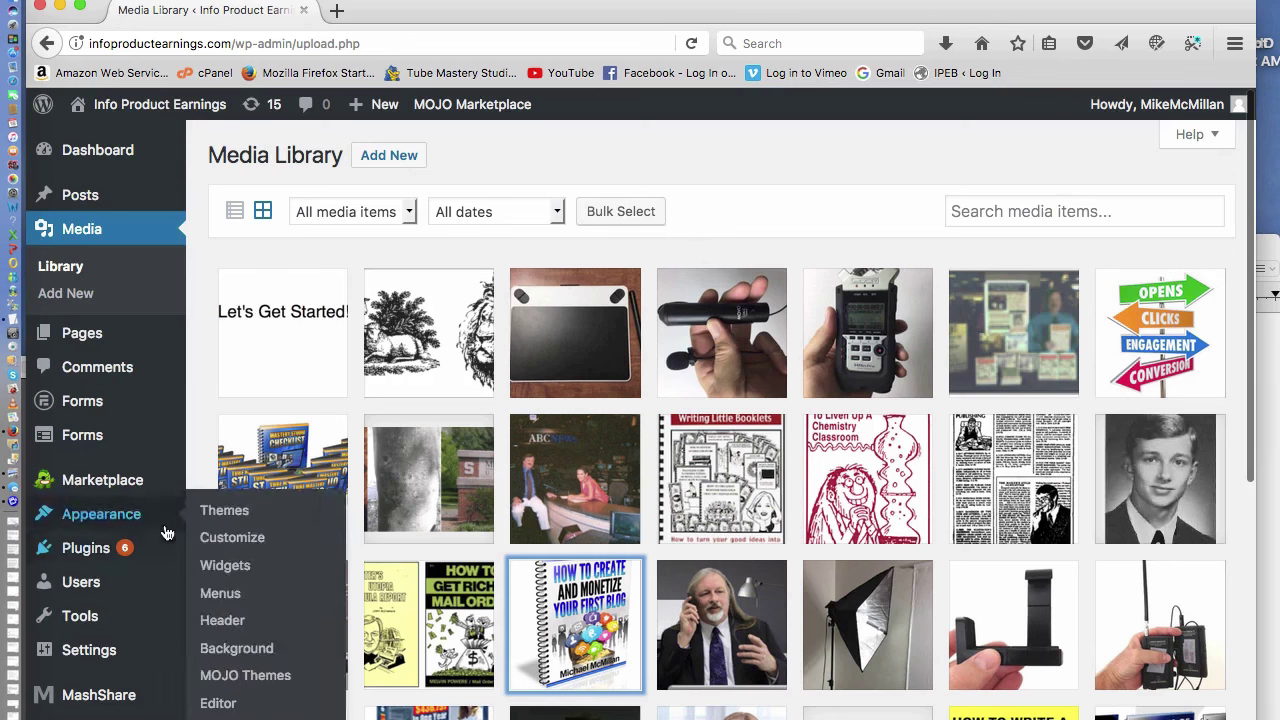
click(214, 568)
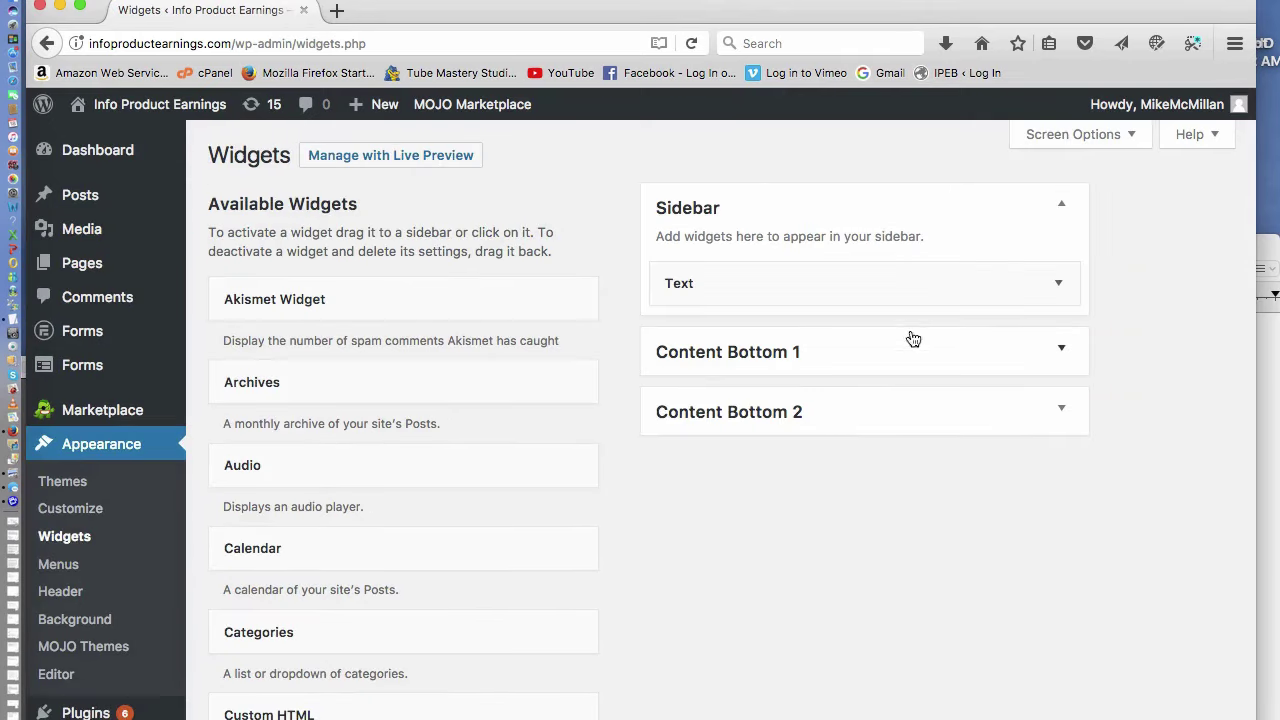
click(1060, 287)
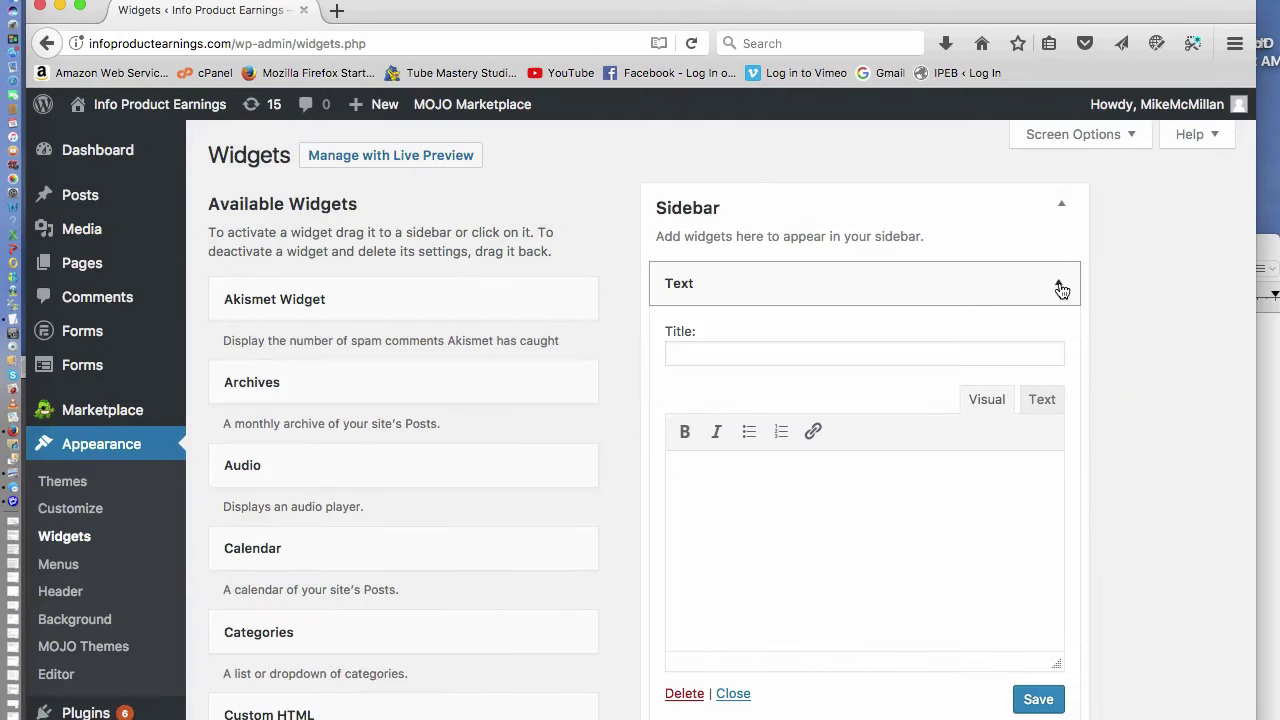
click(713, 476)
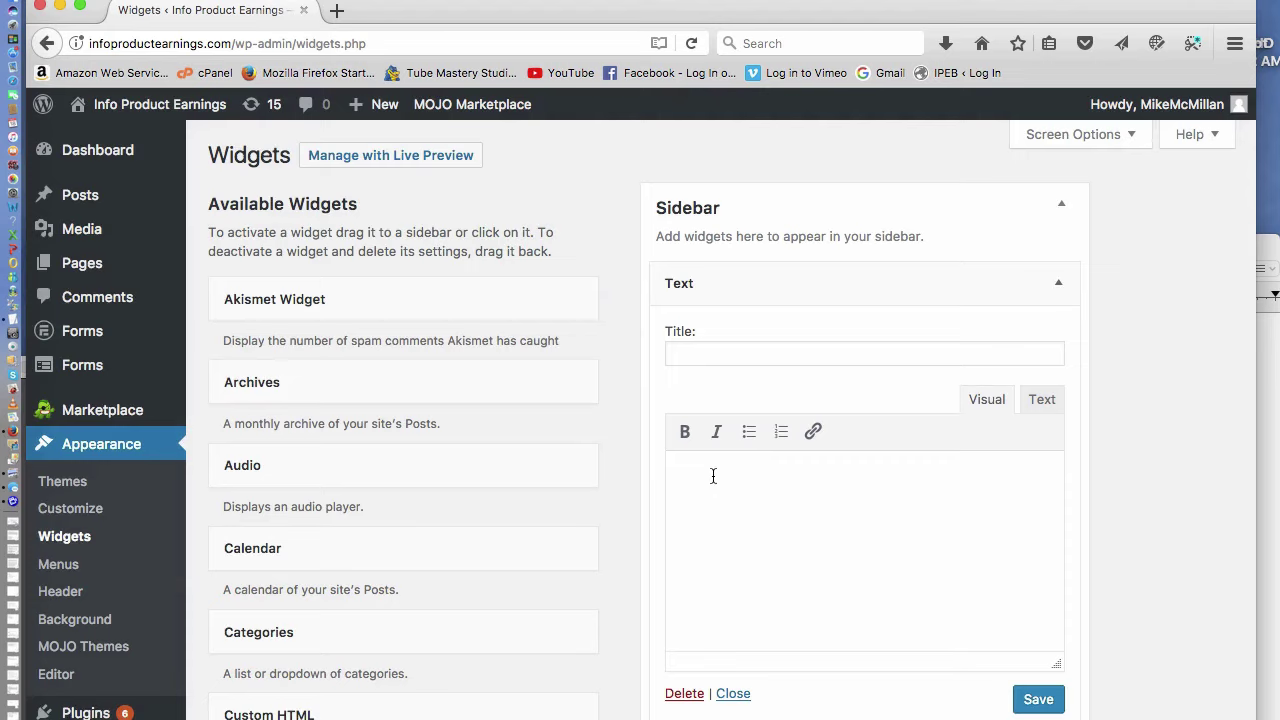
key(super+v)
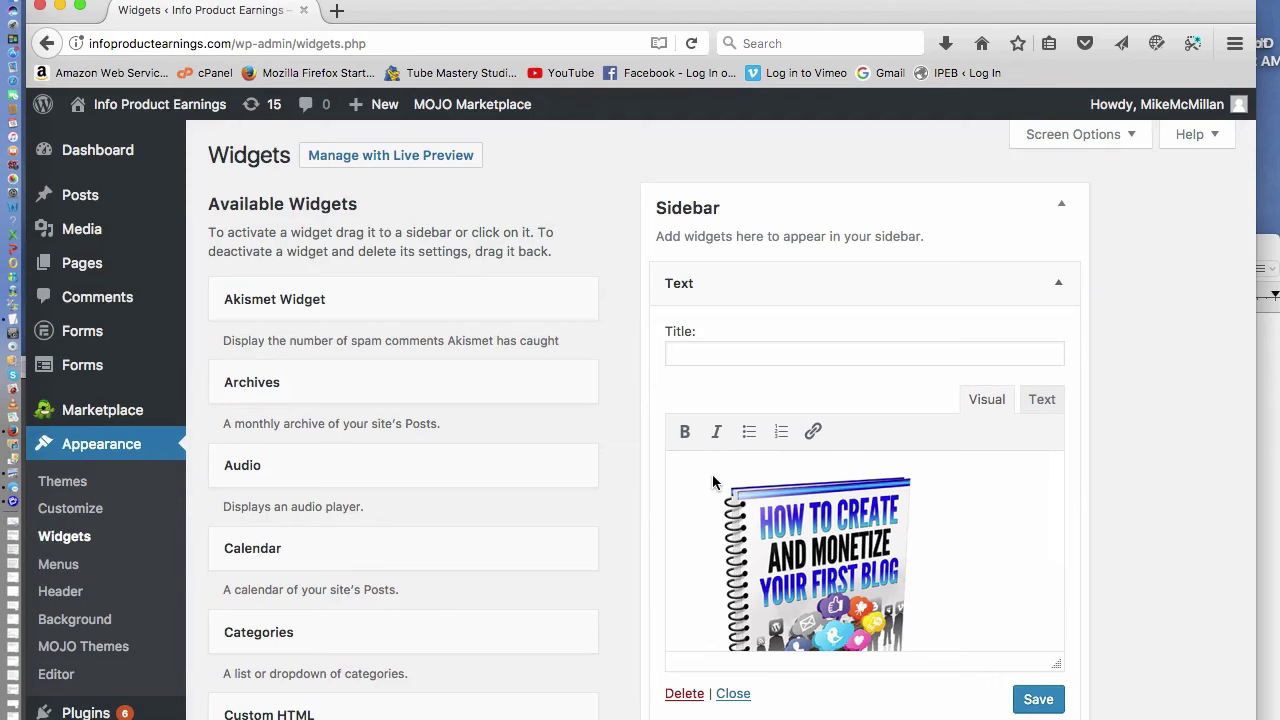
scroll(919, 527, down, 3)
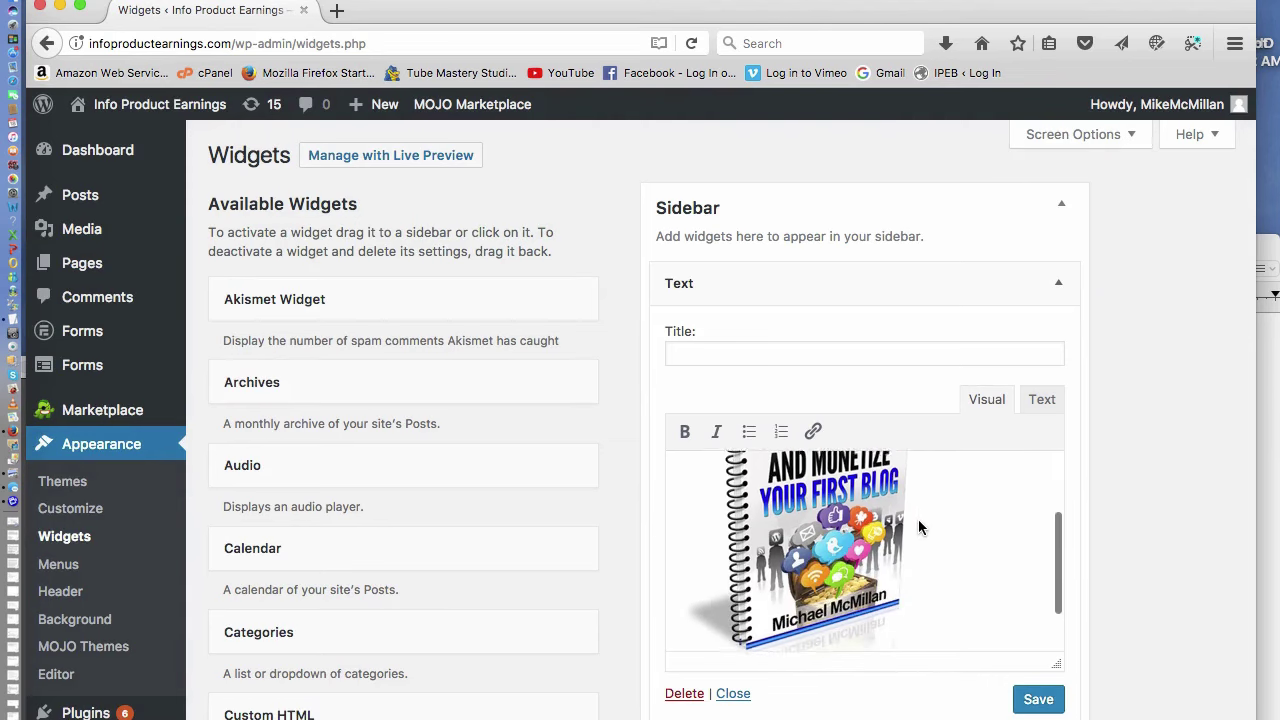
click(1038, 700)
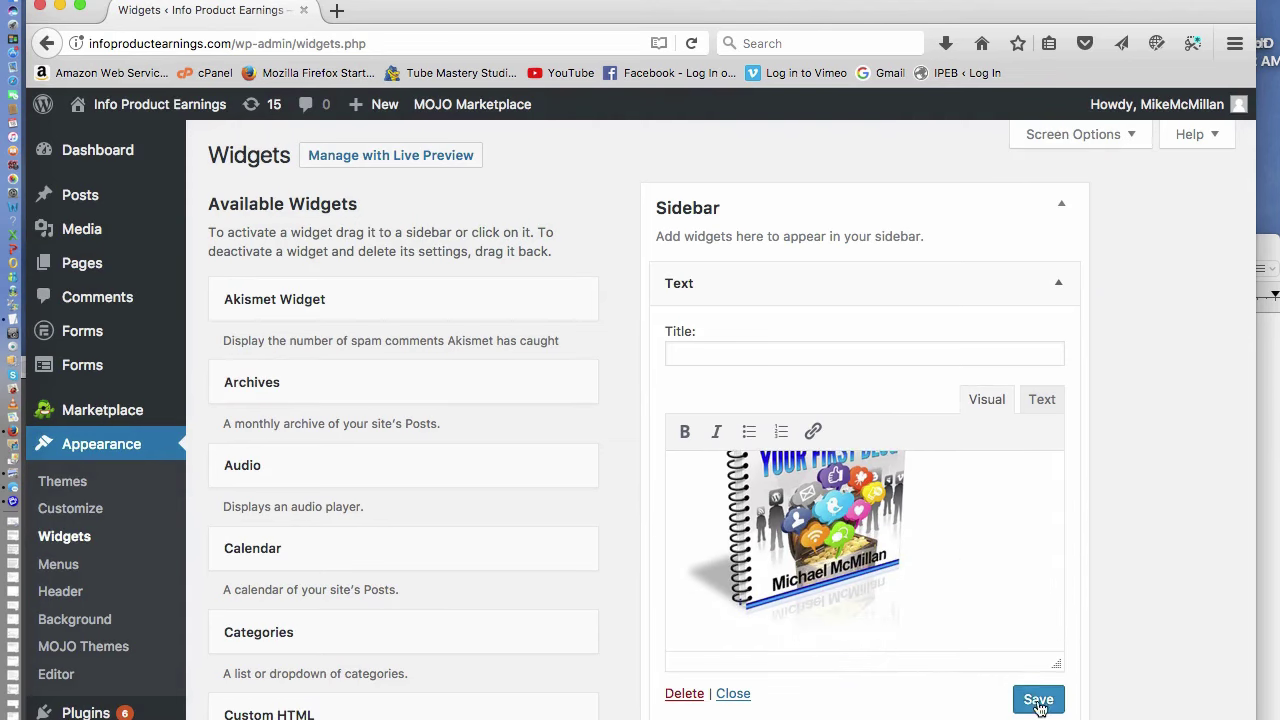
click(1038, 700)
Copy the "Download my FREE ebook with over 100 screen shots" paragraph from the text document and place it below the cover image
click(1268, 434)
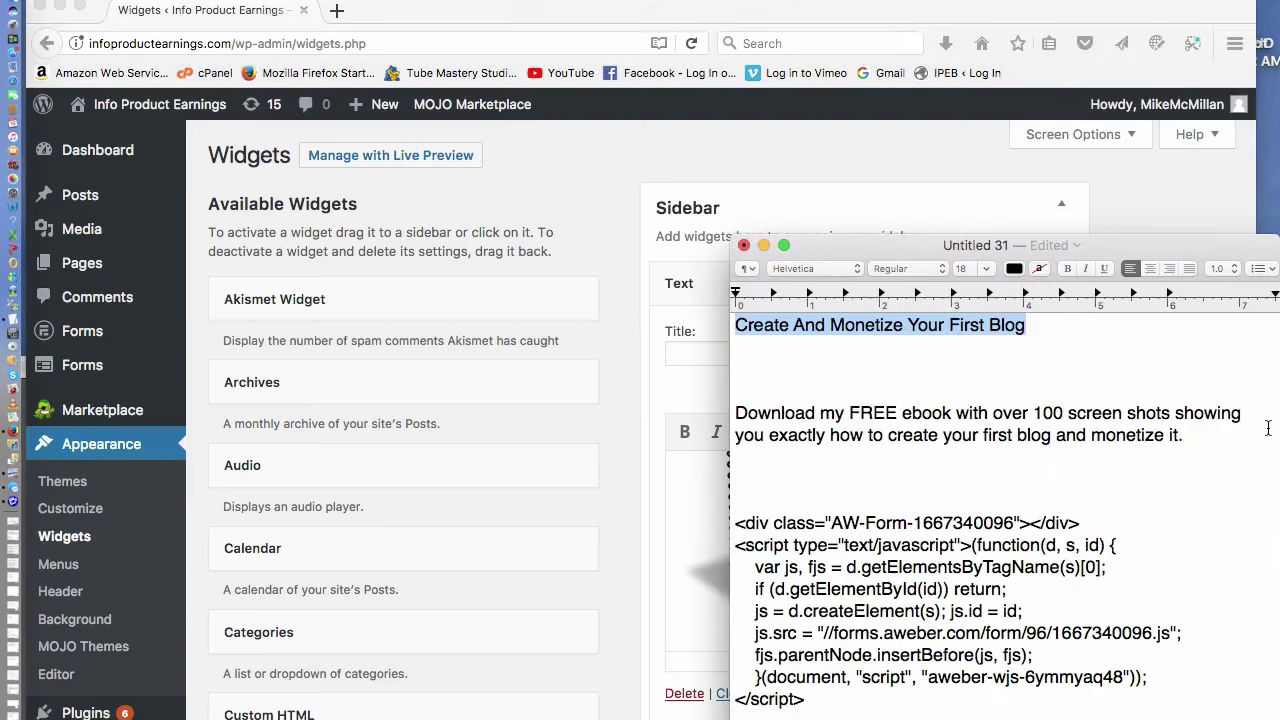
click(737, 413)
drag(737, 413, 1183, 435)
key(super+c)
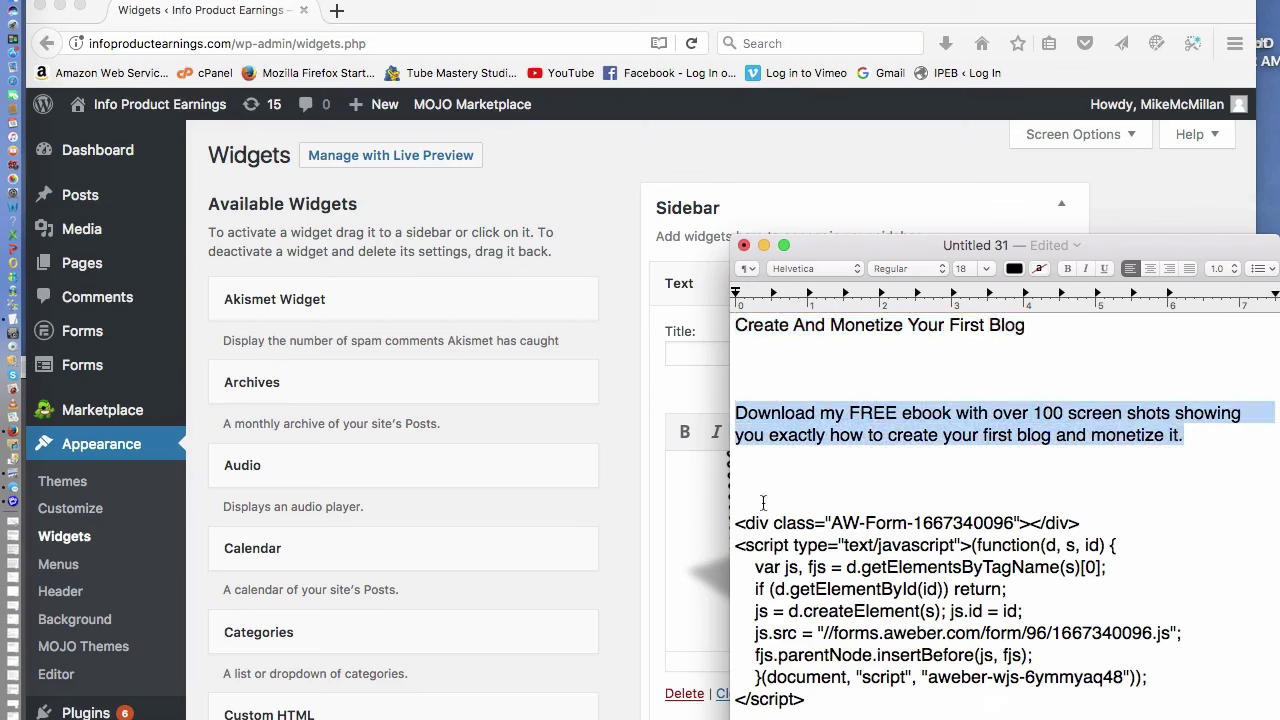
click(699, 403)
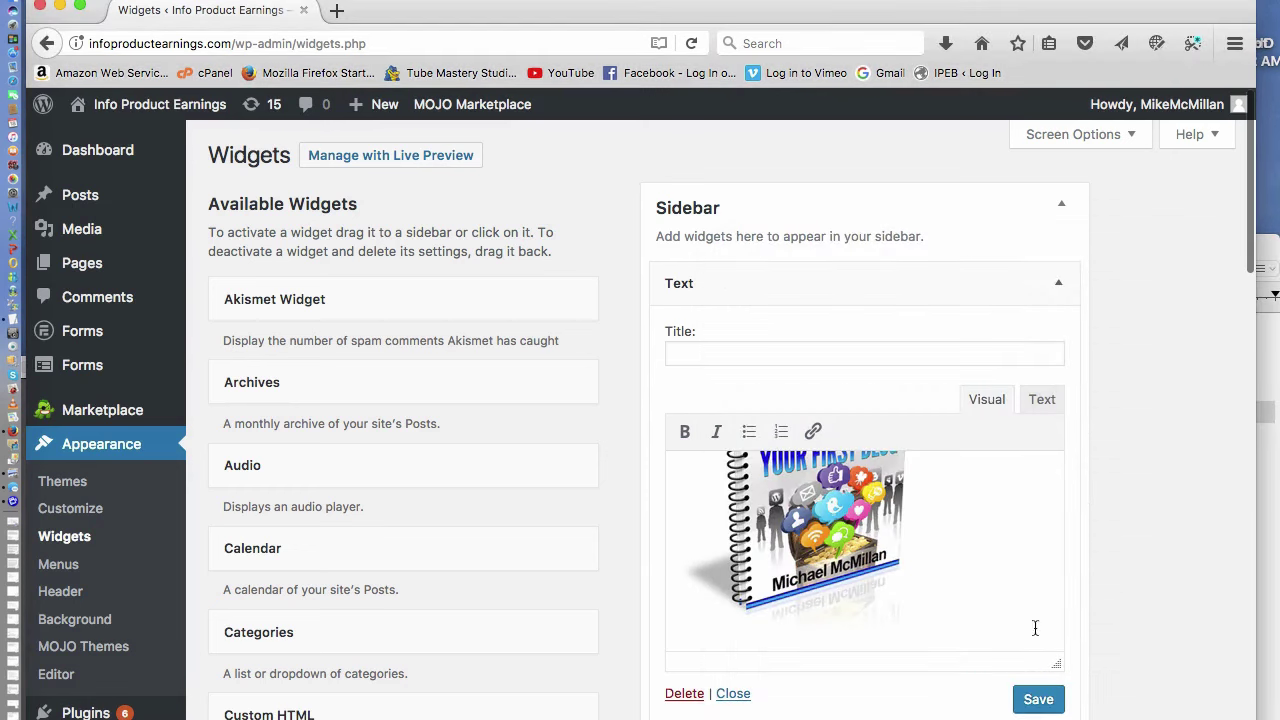
click(936, 552)
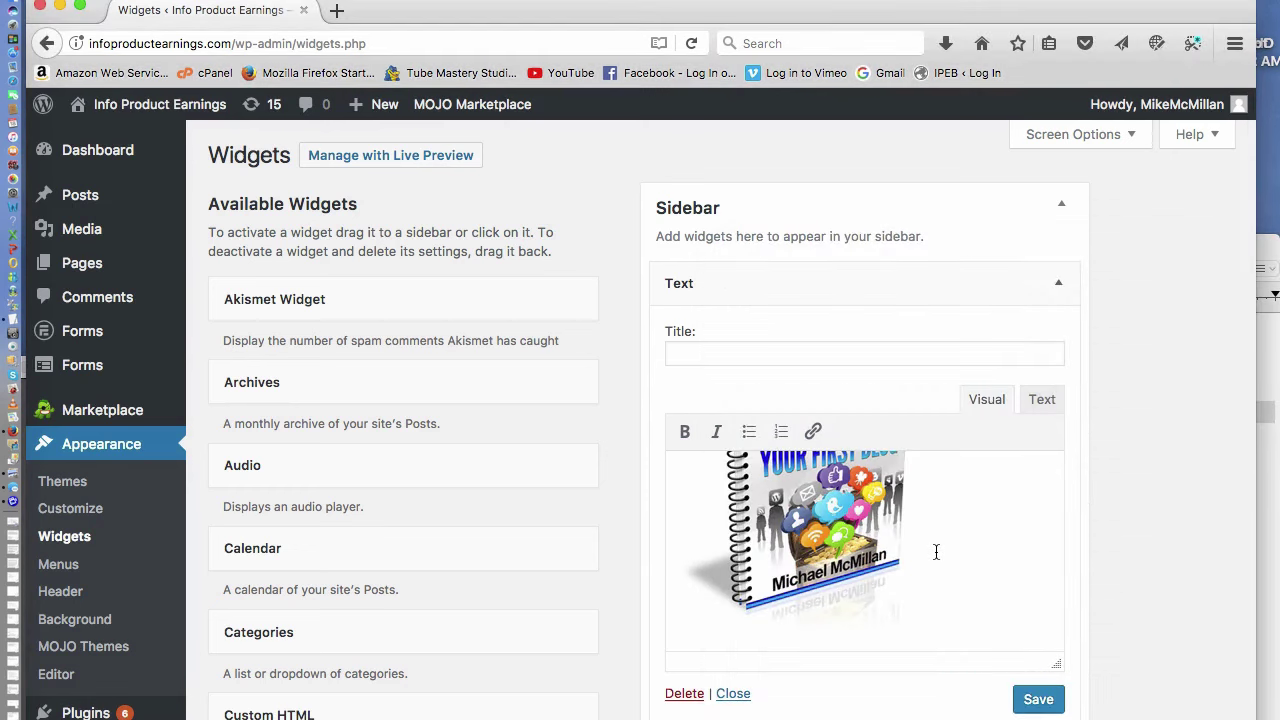
key(Return)
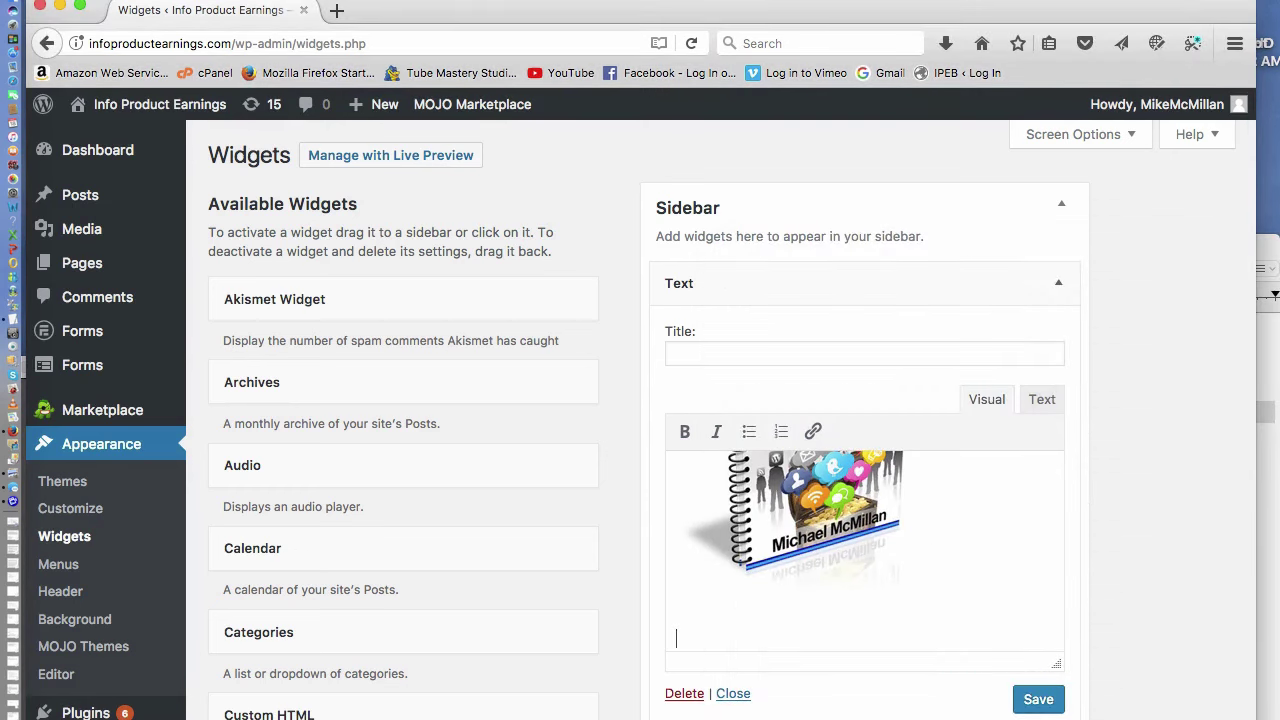
key(super+v)
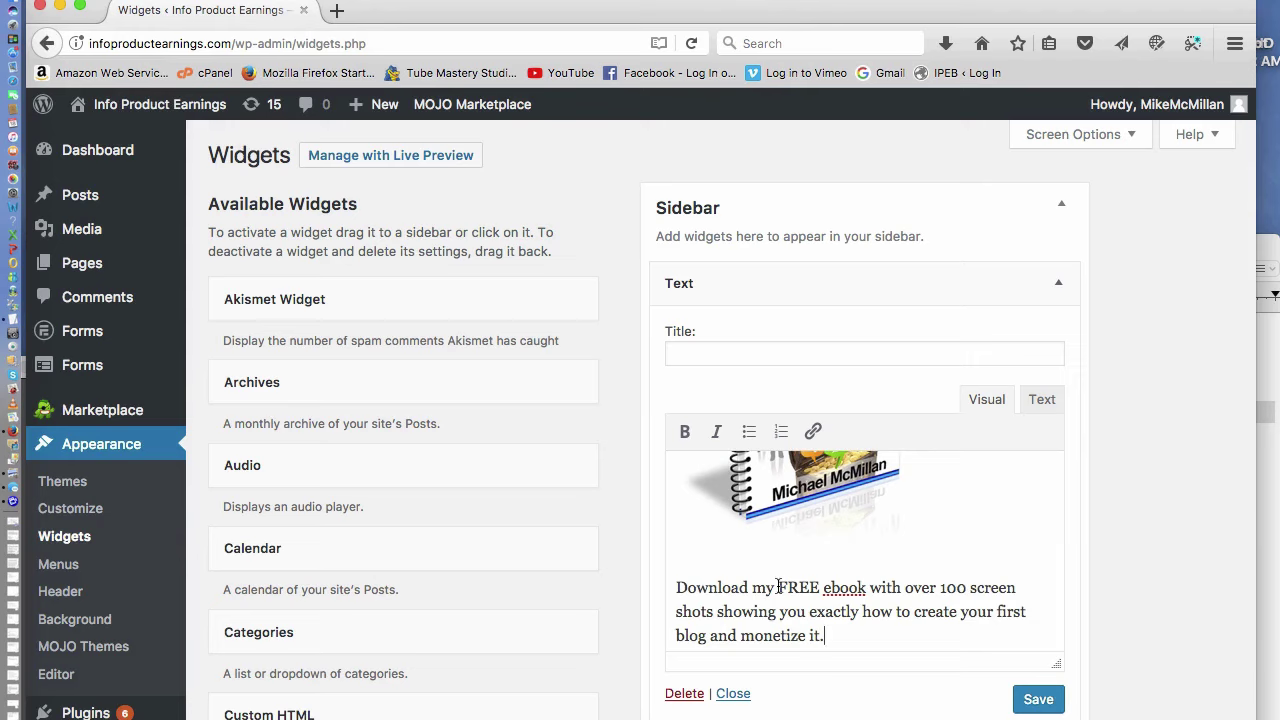
Make "FREE ebook" and "how to create your first blog and monetize it." bold in the widget text and save the widget
drag(778, 587, 866, 588)
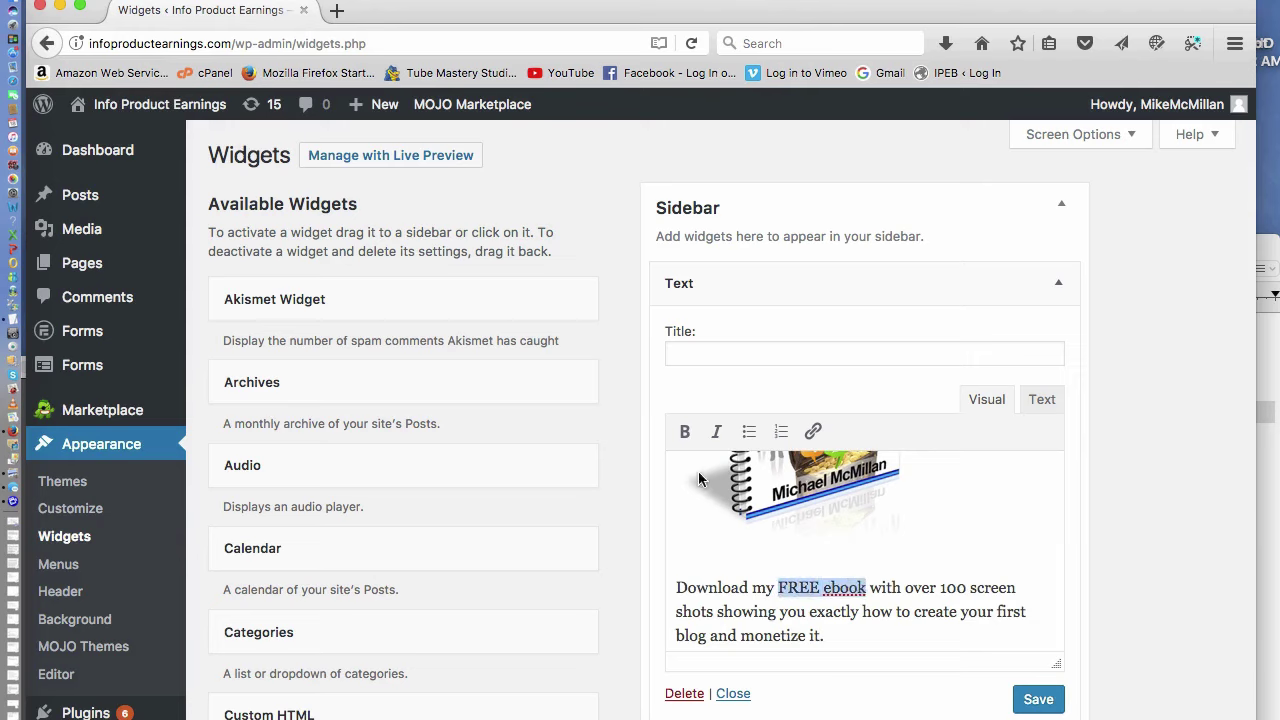
click(684, 440)
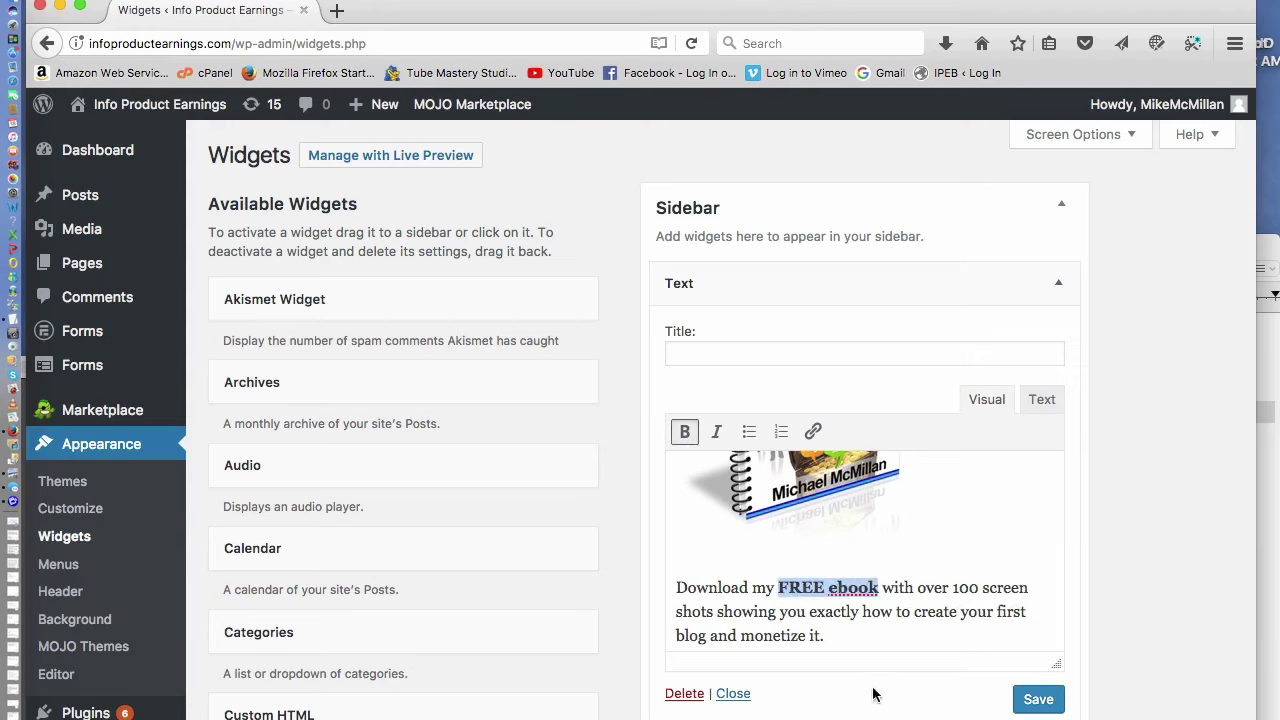
drag(862, 611, 863, 630)
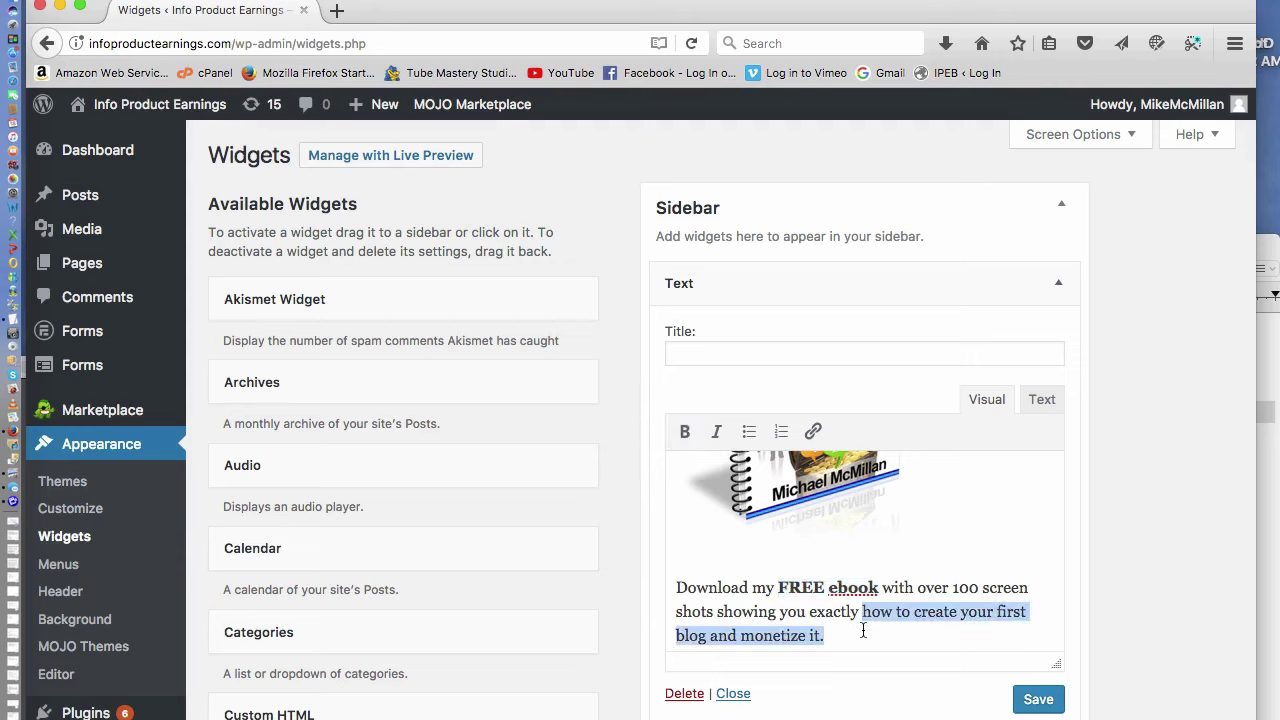
click(684, 431)
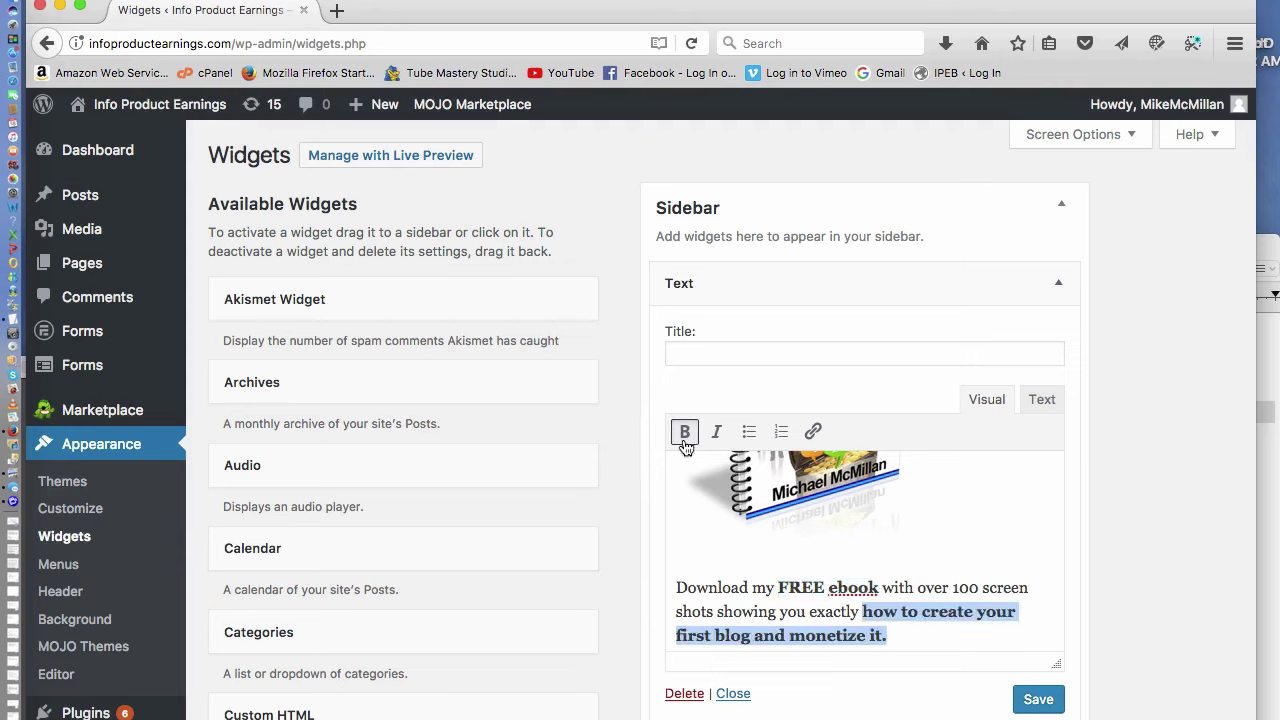
click(1036, 703)
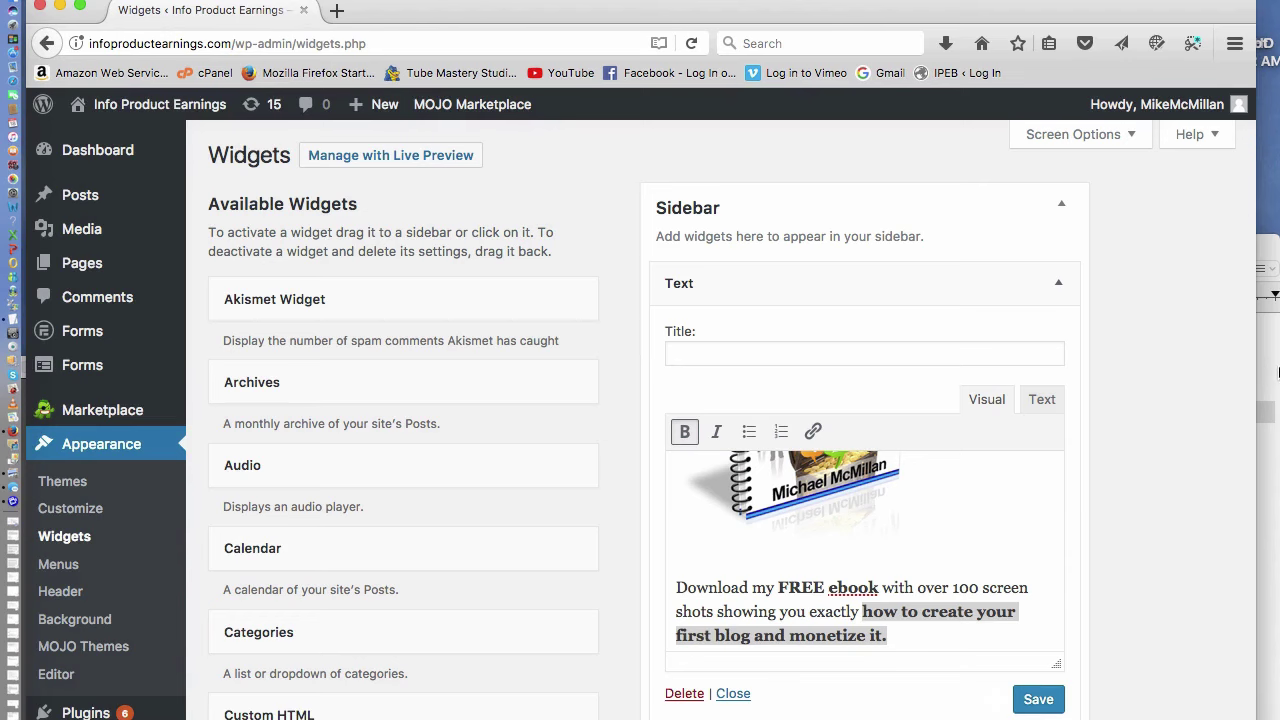
Copy "Create And Monetize Your First Blog" from the text document into the Text widget's empty title and save the widget
click(1268, 357)
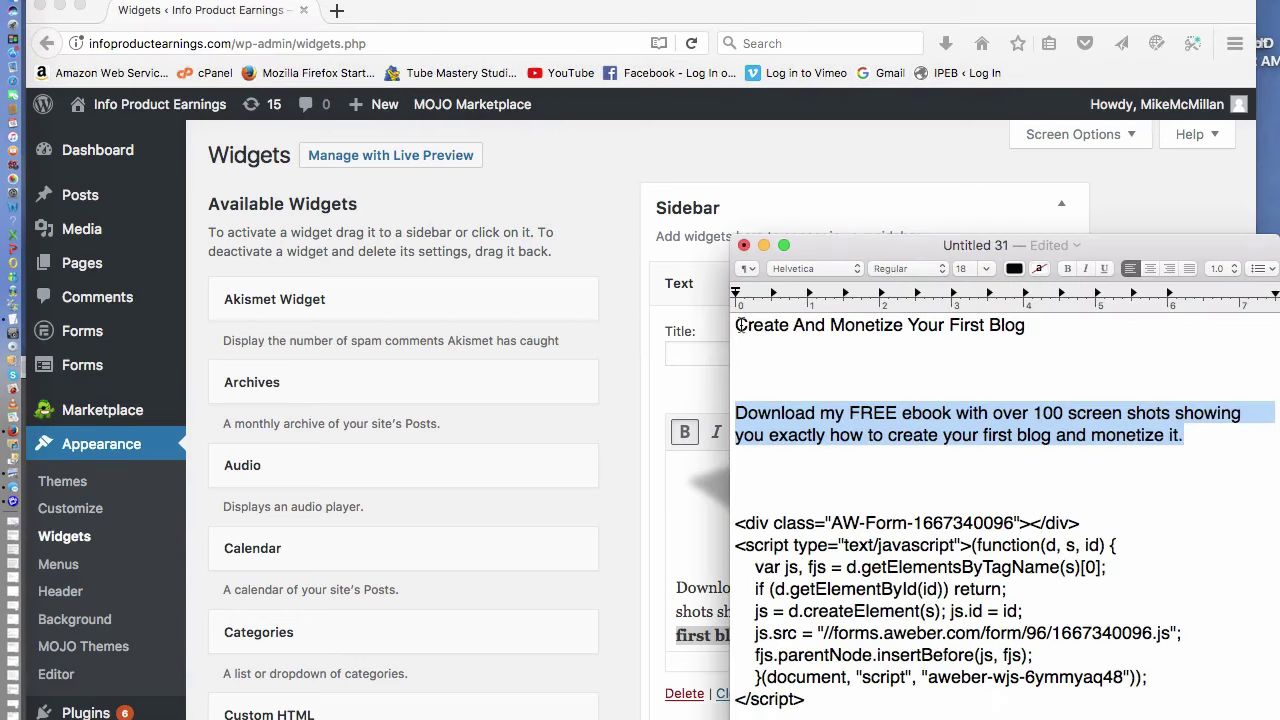
drag(737, 325, 1035, 320)
key(ctrl+c)
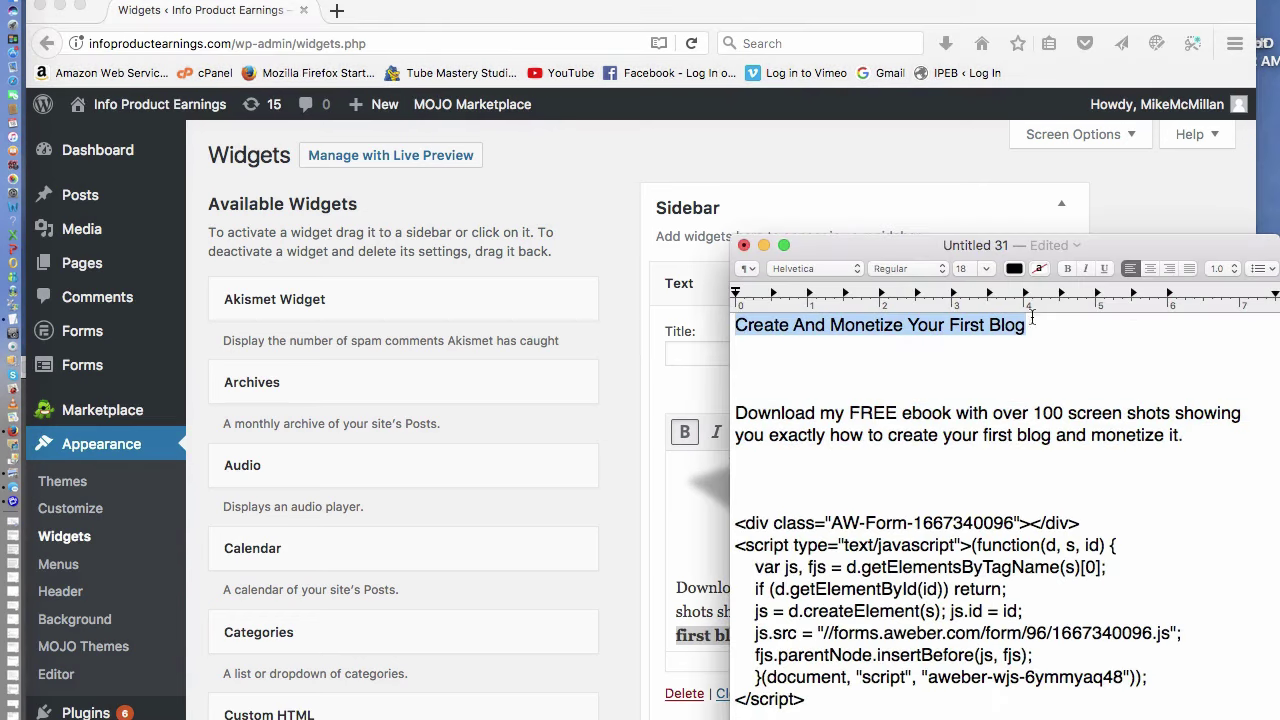
click(700, 381)
click(690, 357)
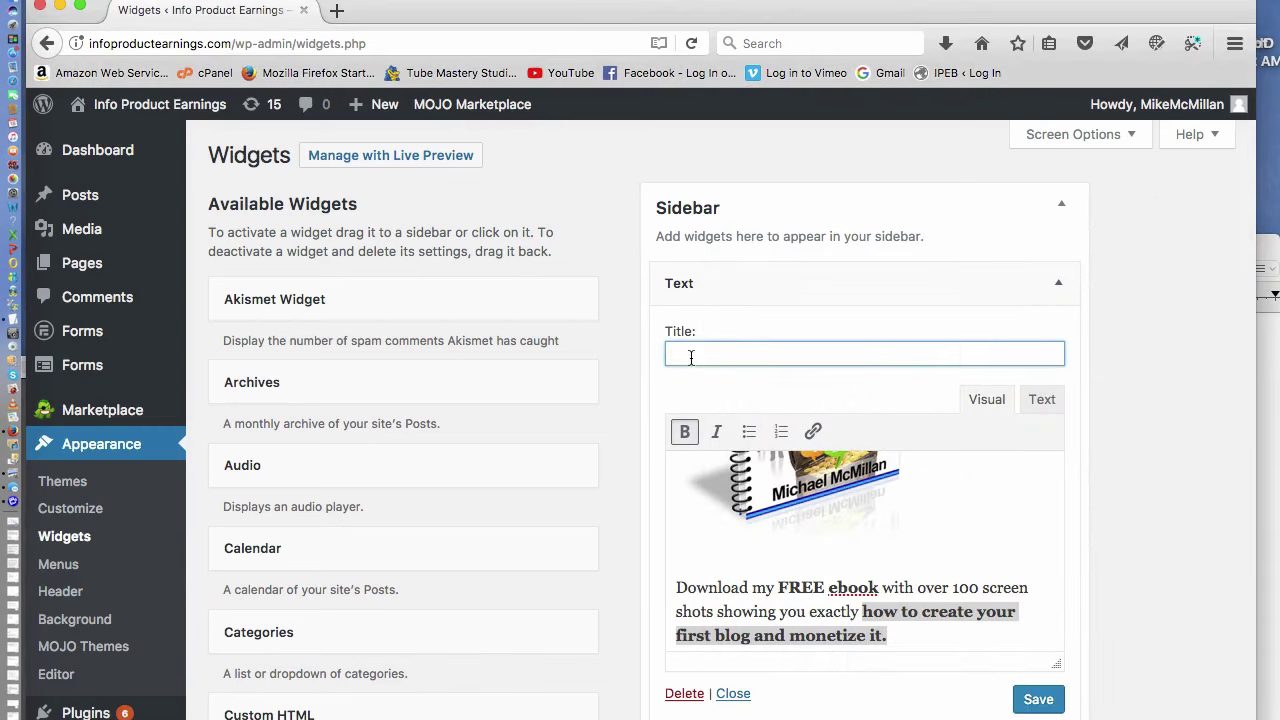
key(ctrl+v)
click(1040, 702)
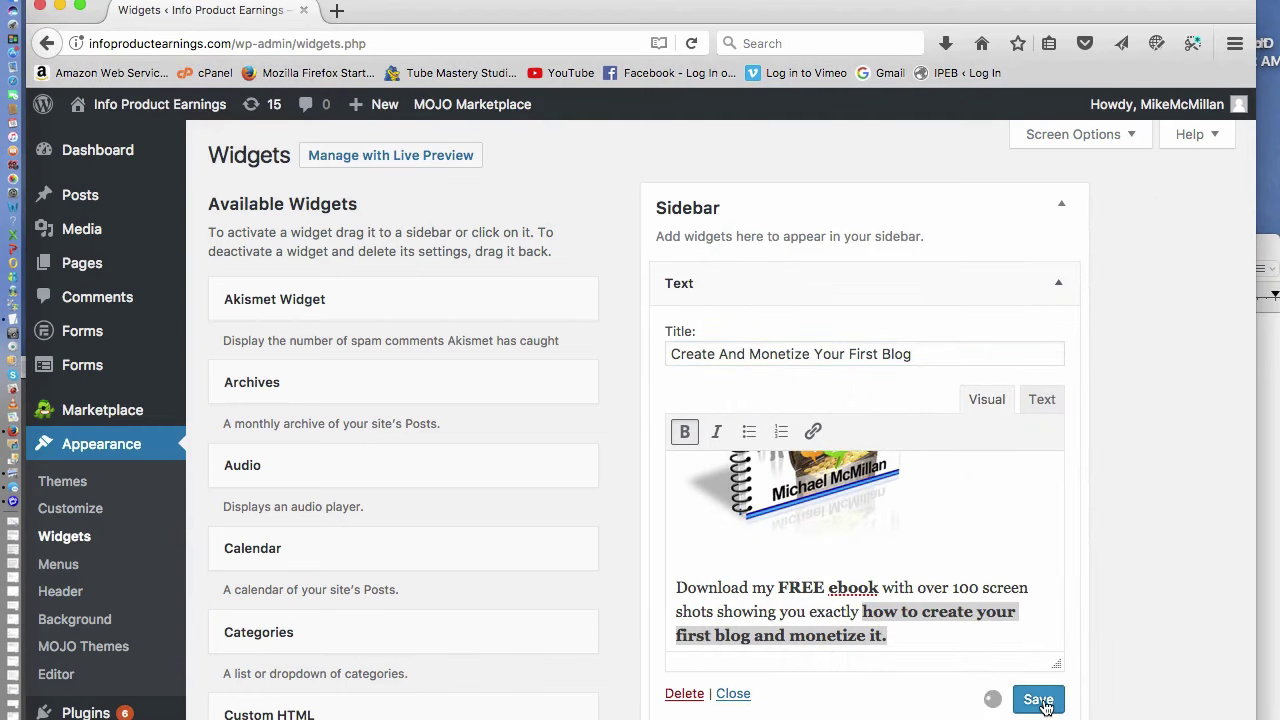
Copy the complete AWeber form code, from the opening div through the closing script tag, from the text document and return to the browser
scroll(1100, 500, down, 2)
click(1268, 400)
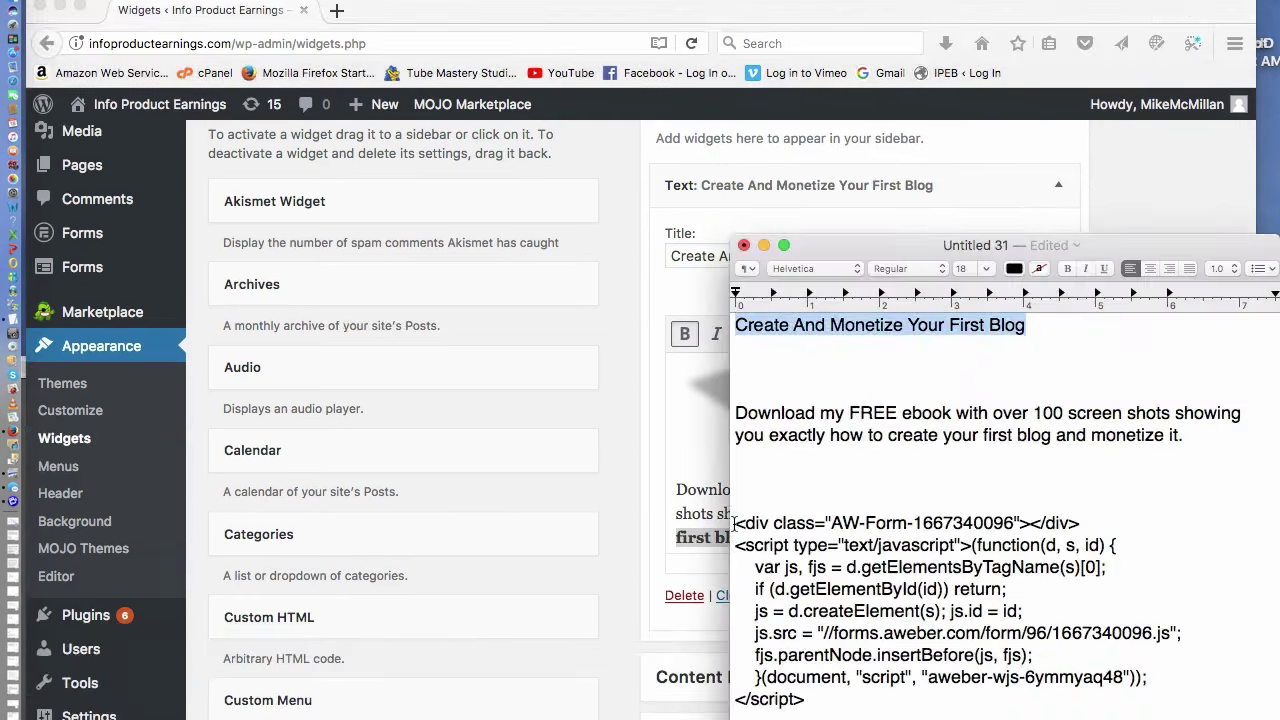
drag(735, 523, 824, 688)
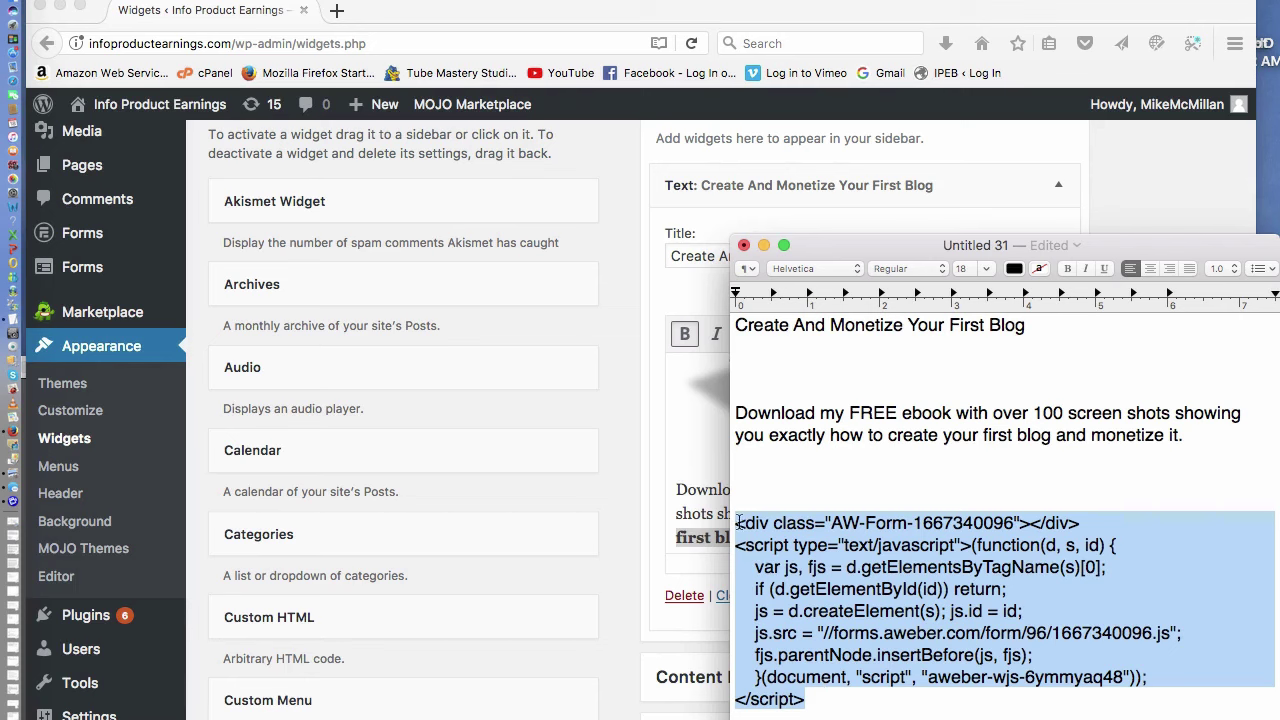
drag(737, 523, 831, 693)
key(super+c)
click(677, 437)
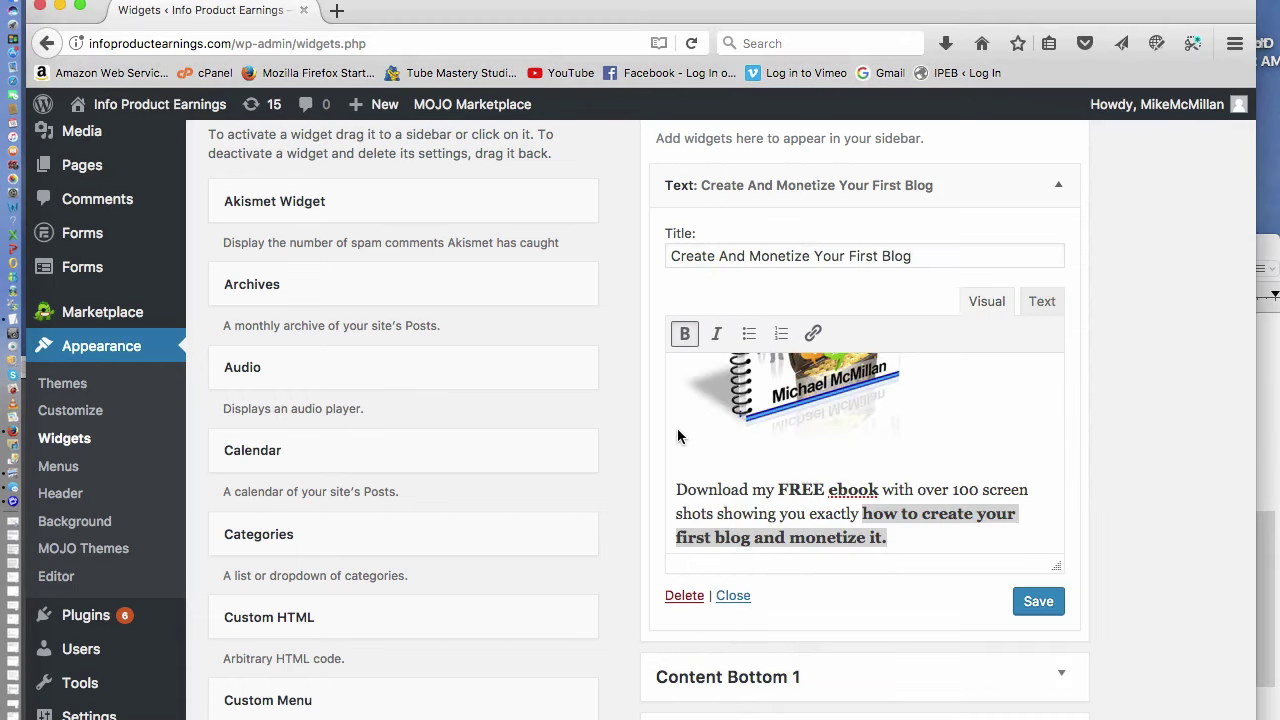
Add a line below the widget's paragraph, replace its &nbsp; in the HTML view with the copied AWeber code, and save the widget
click(903, 537)
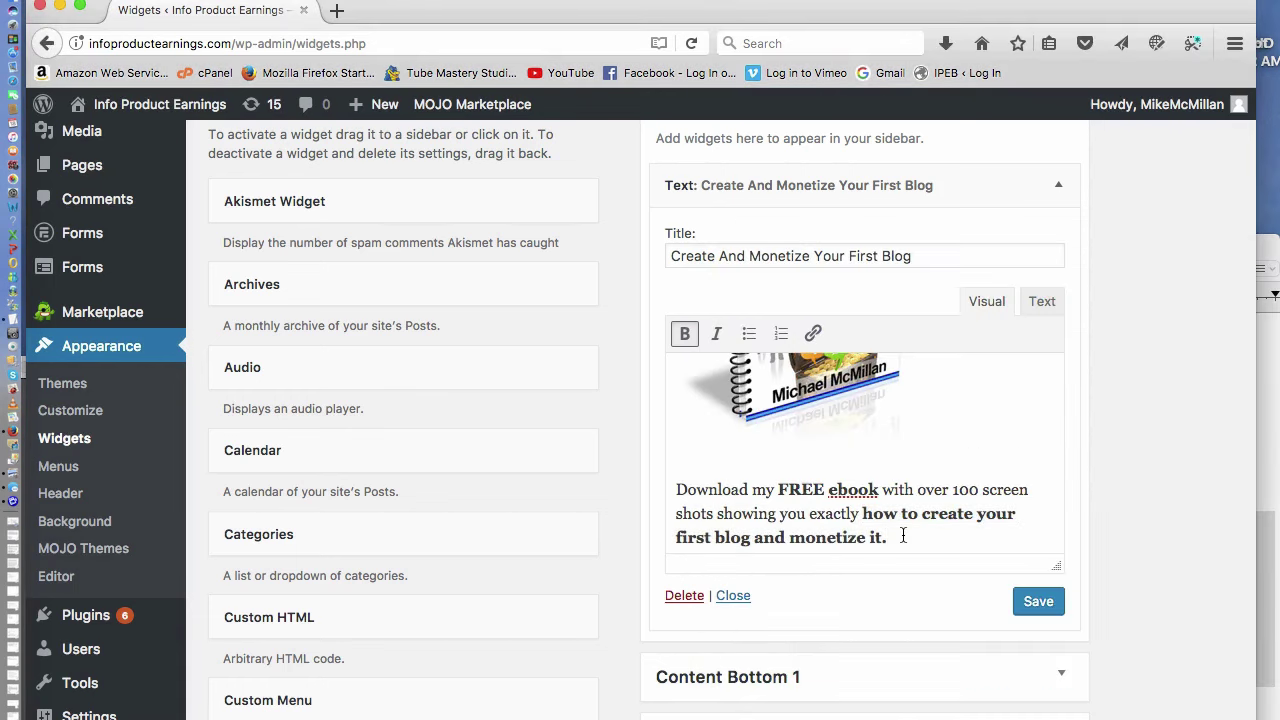
key(Return)
key(Return)
key(BackSpace)
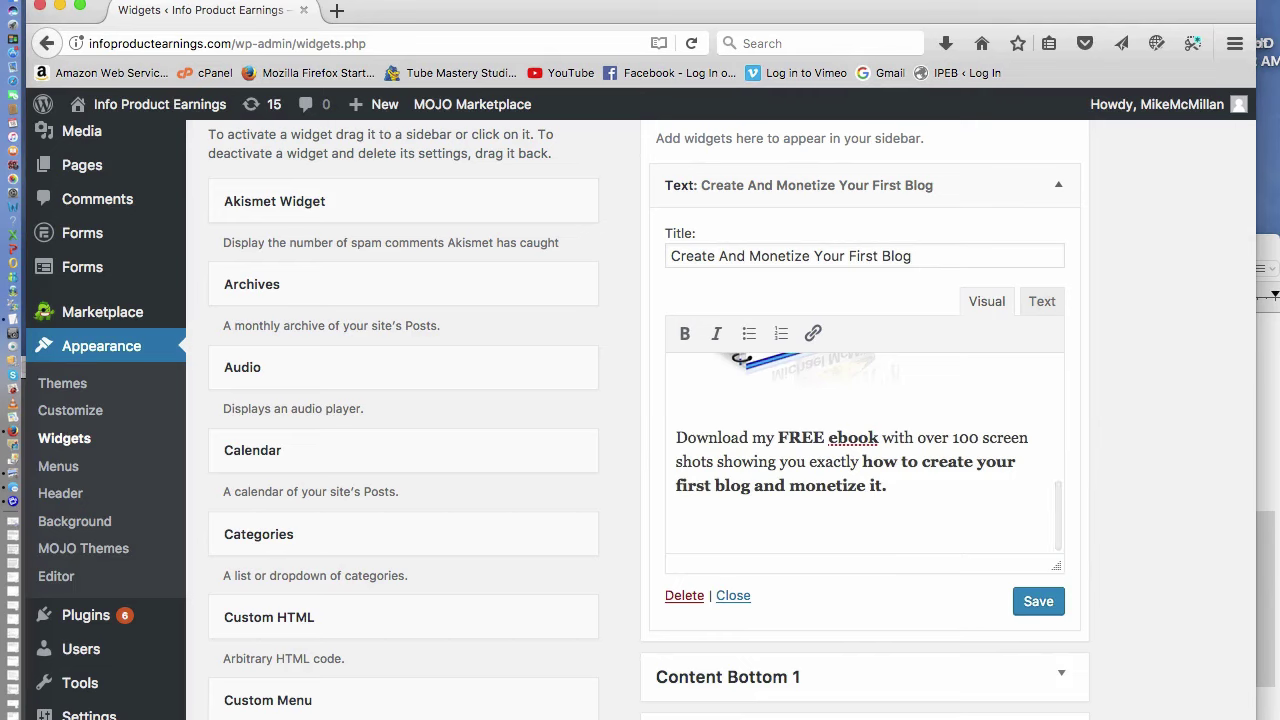
click(1042, 302)
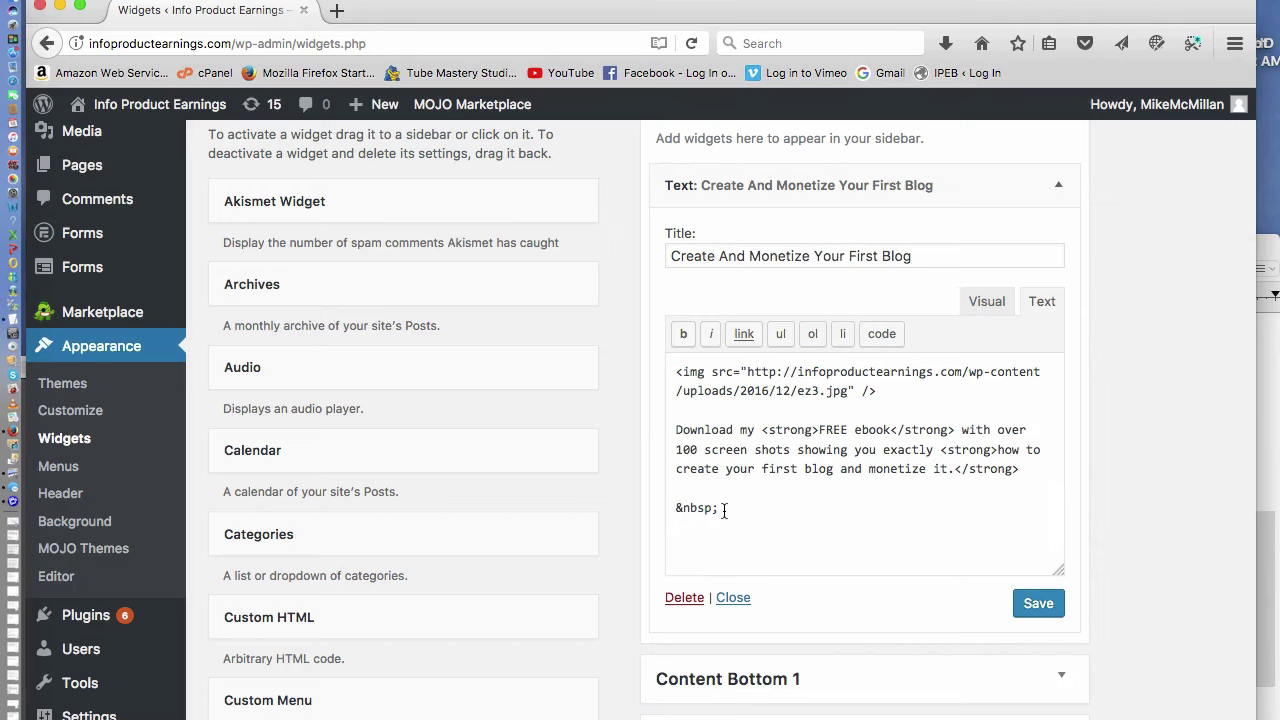
drag(720, 508, 644, 506)
key(super+v)
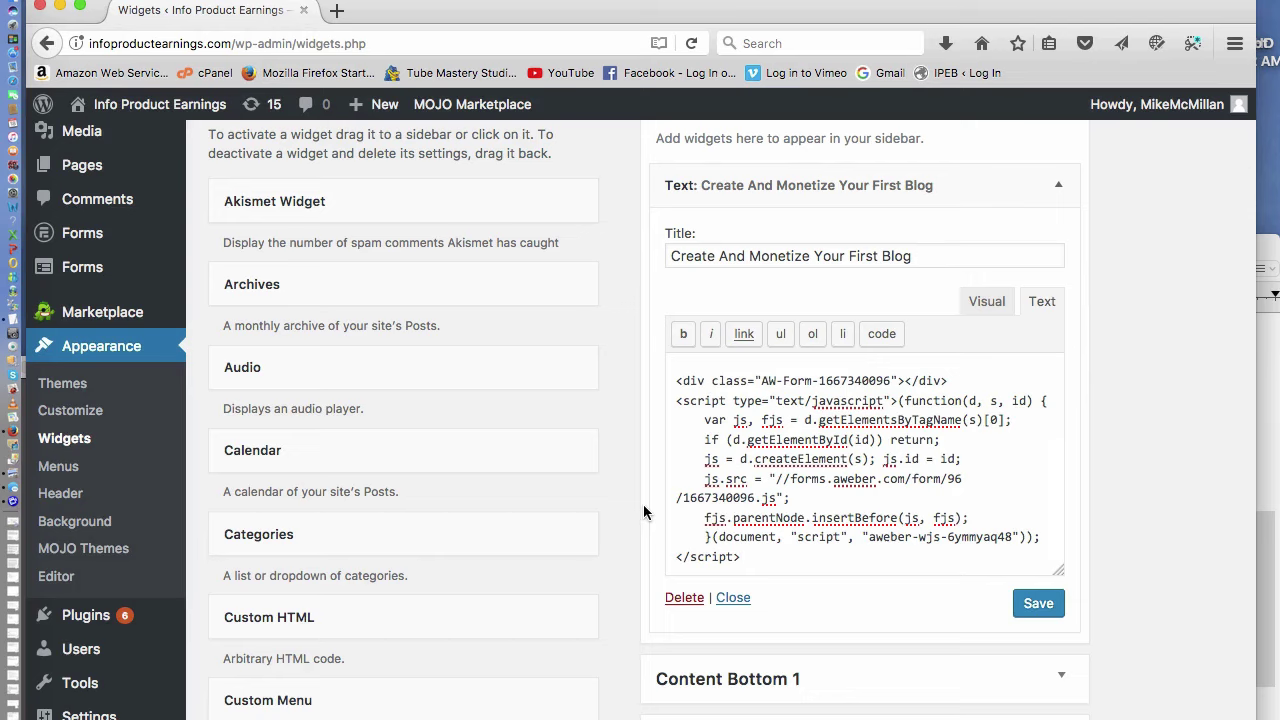
click(1038, 606)
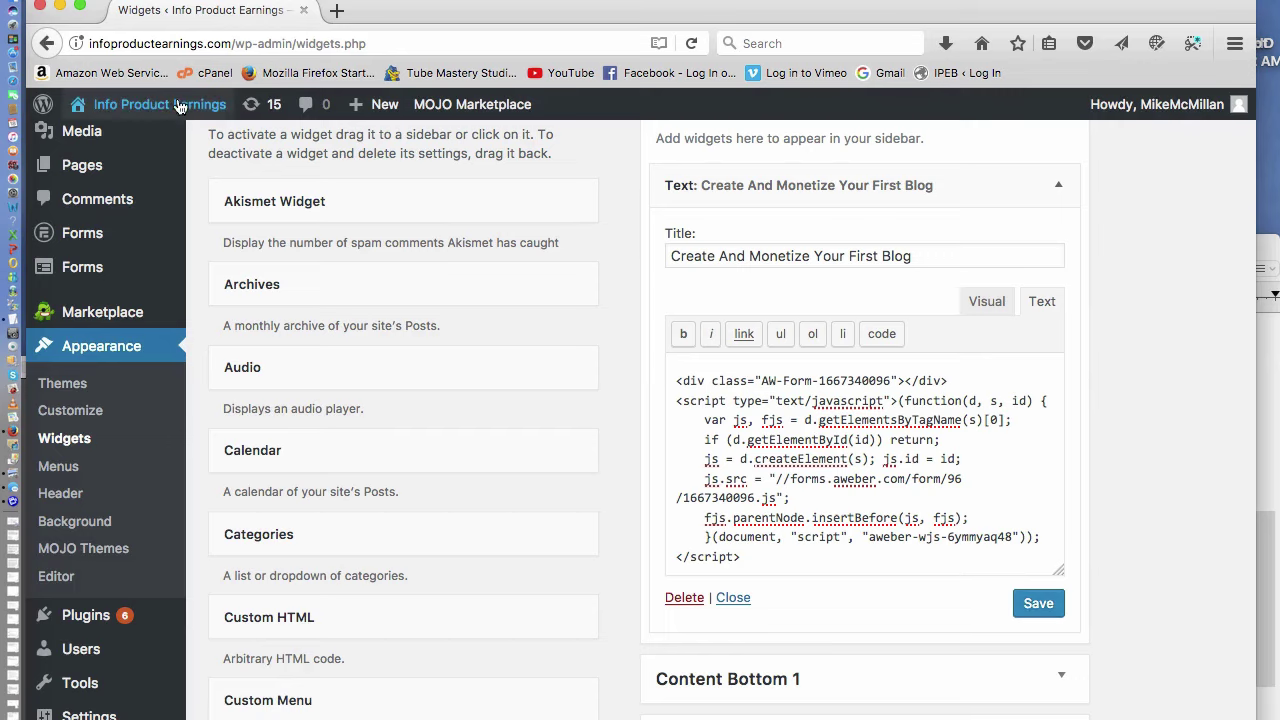
Visit the live blog and examine the sidebar opt-in's title, ebook cover, download text and email form
mouse_move(180, 106)
click(110, 147)
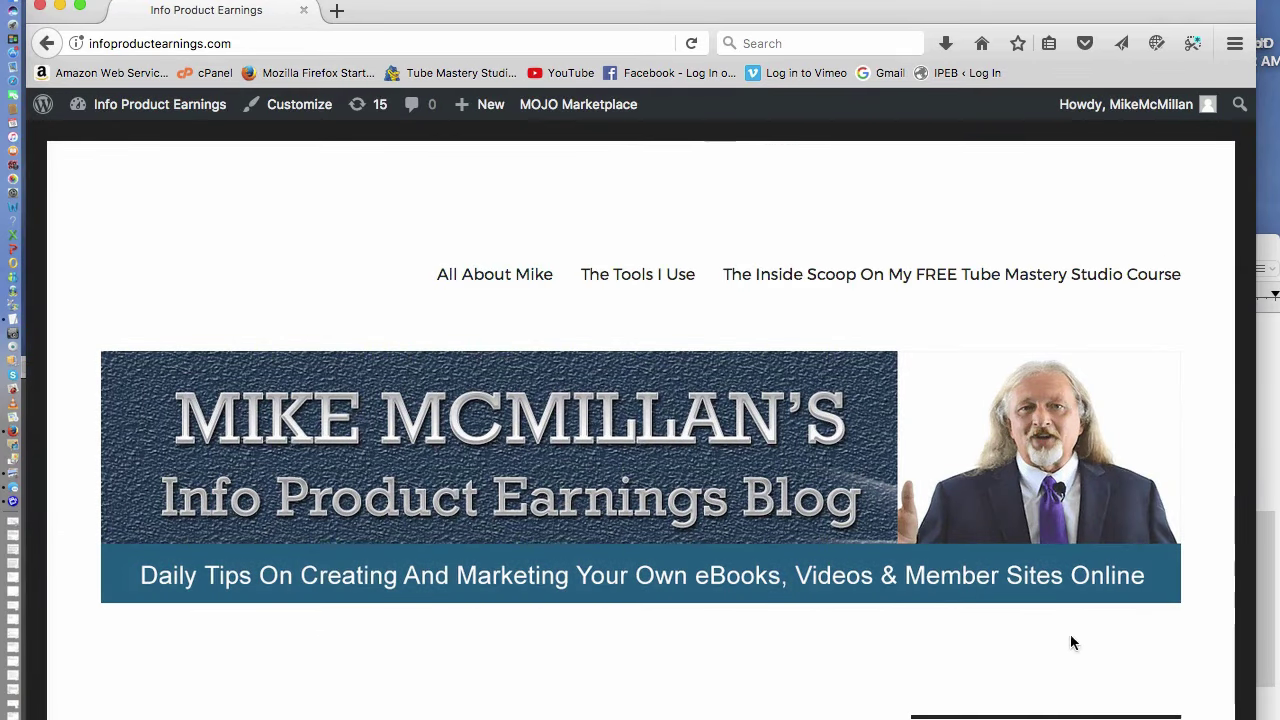
scroll(1088, 662, down, 3)
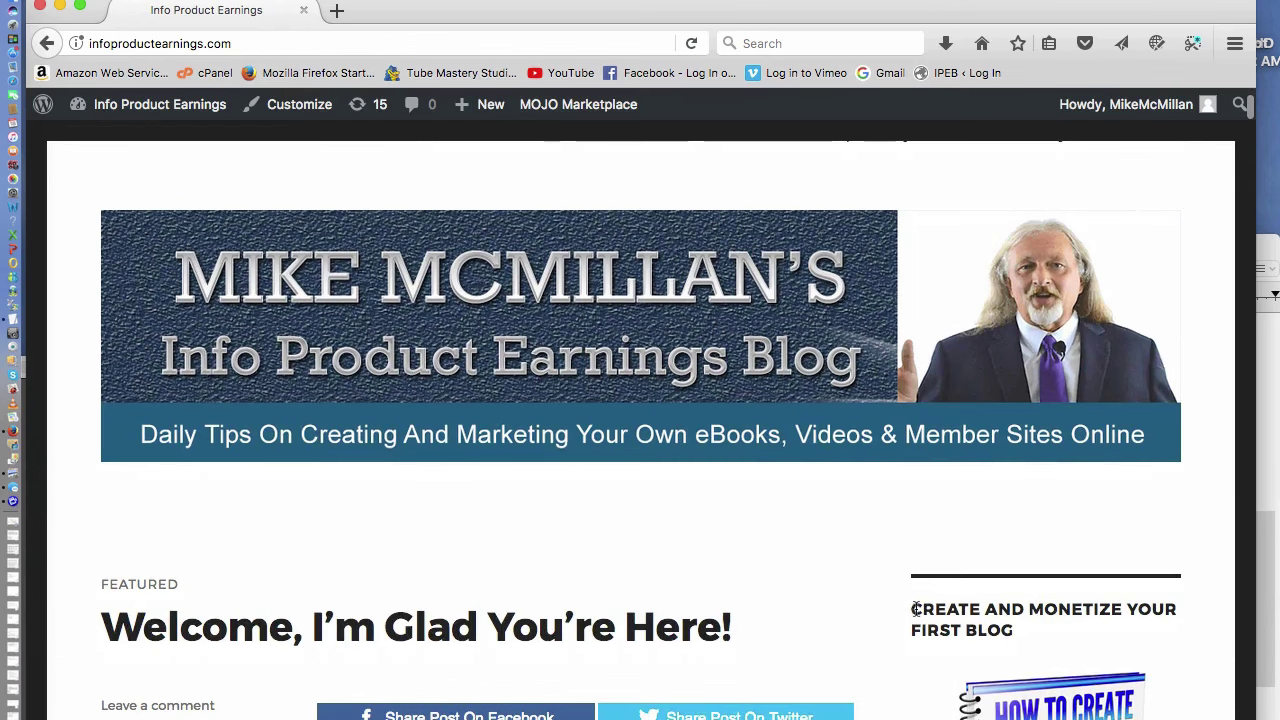
drag(911, 609, 1033, 627)
scroll(1033, 627, down, 5)
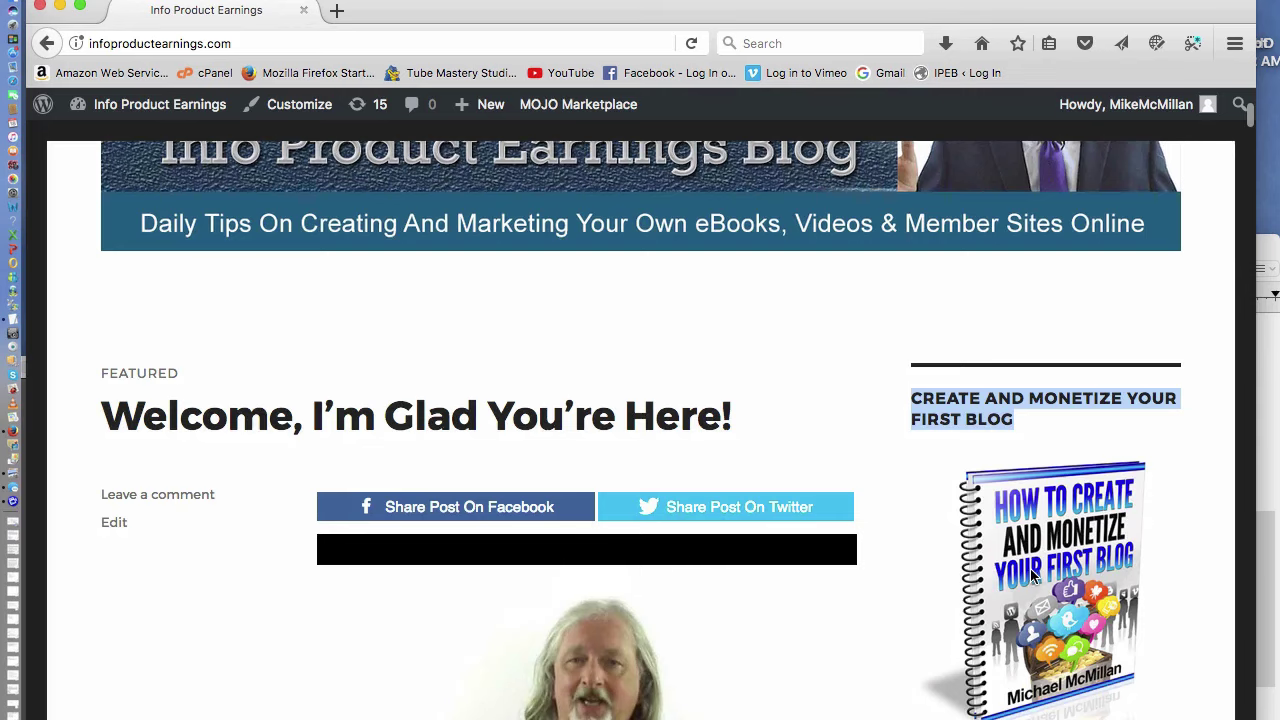
scroll(1030, 568, down, 7)
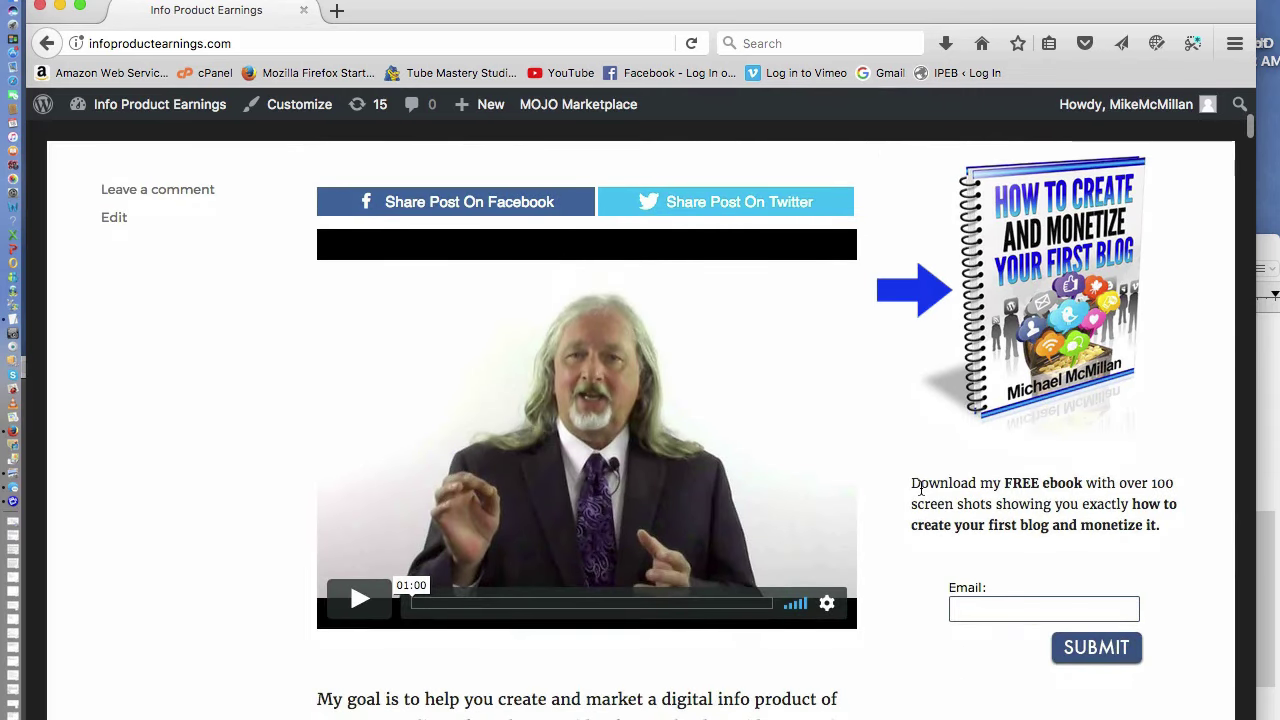
drag(921, 488, 1111, 551)
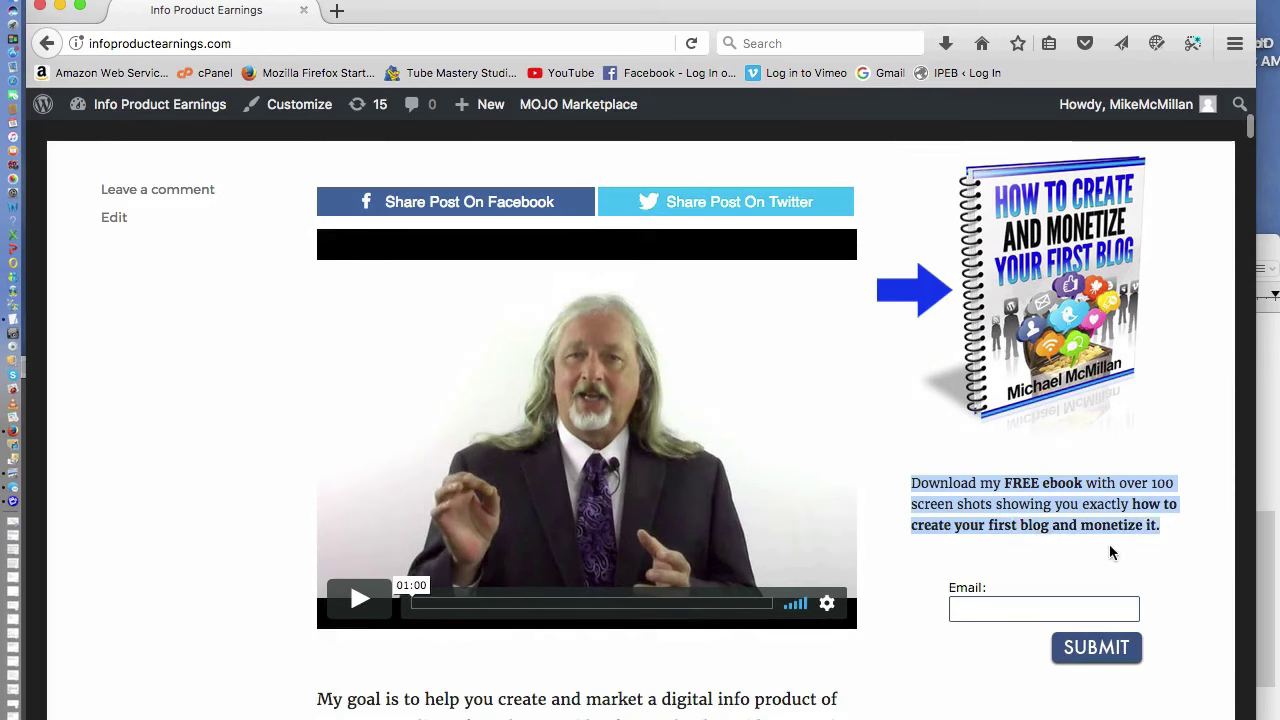
Enter the sample text "skdajdskjkf" in the Email field of the sidebar opt-in form
click(987, 610)
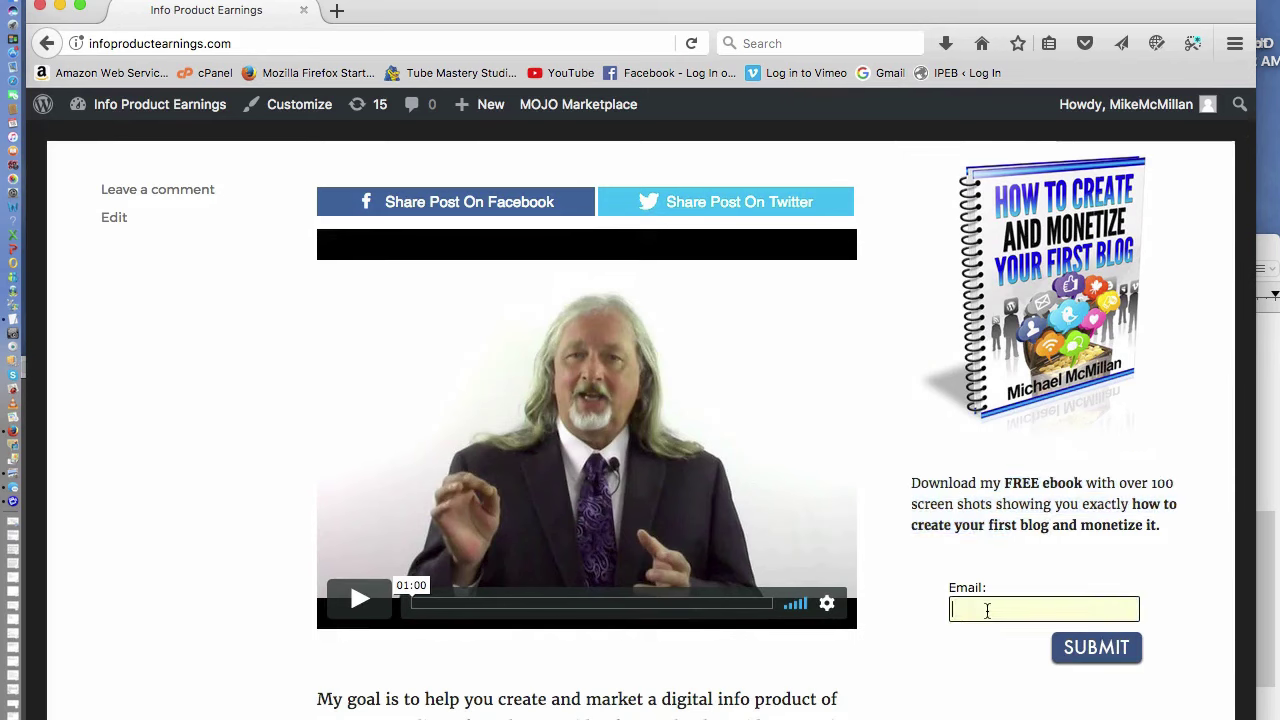
text(skdajdskjkf)
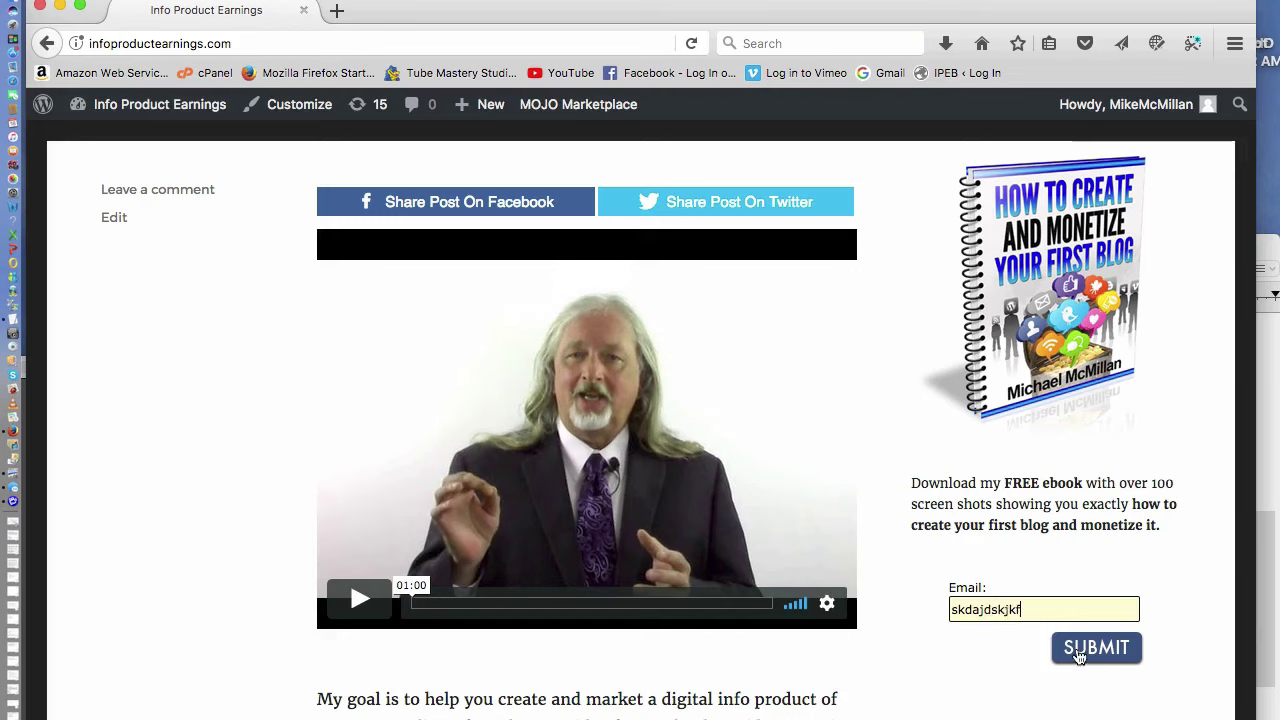